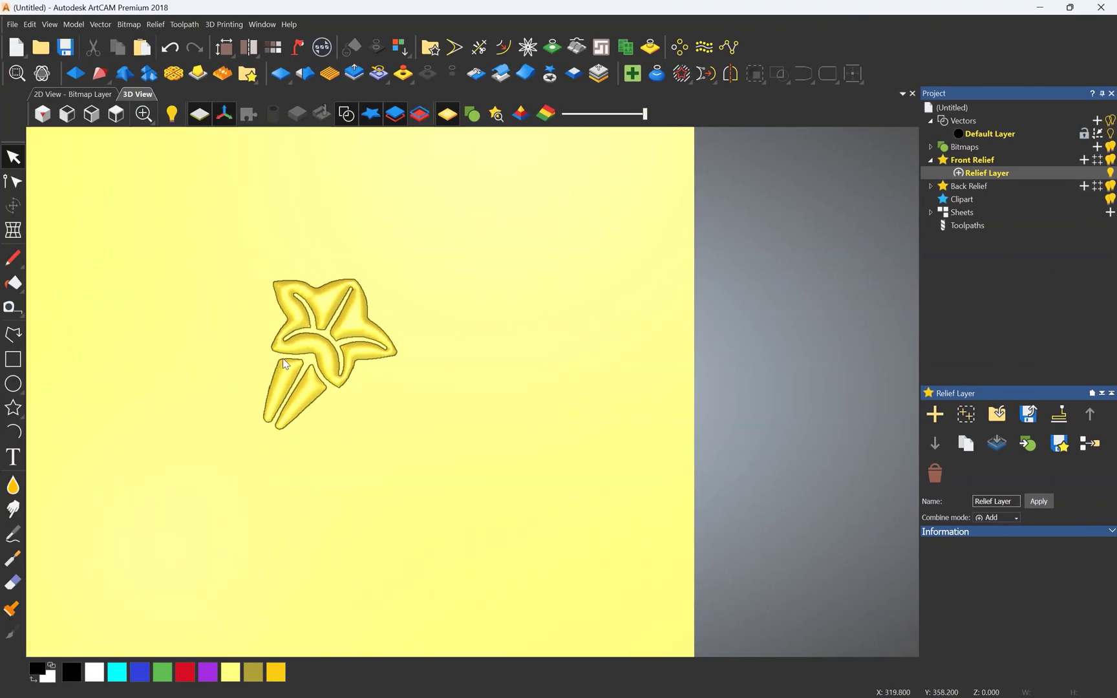
- Examine the flower relief's petal surfaces and edges up close in the 3D view
scroll(265, 374, "up", 3)
scroll(577, 328, "down", 3)
left_click_drag(577, 328, 544, 242)
key("F3")
scroll(591, 420, "up", 4)
scroll(215, 389, "up", 5)
scroll(514, 327, "up", 2)
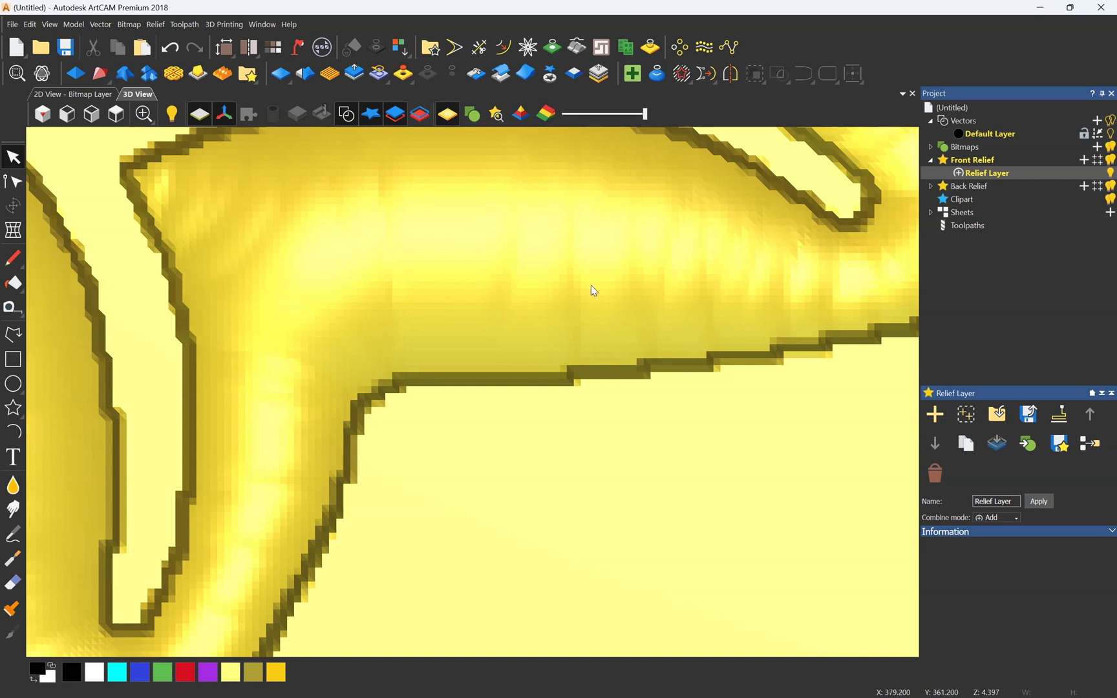
scroll(444, 363, "down", 4)
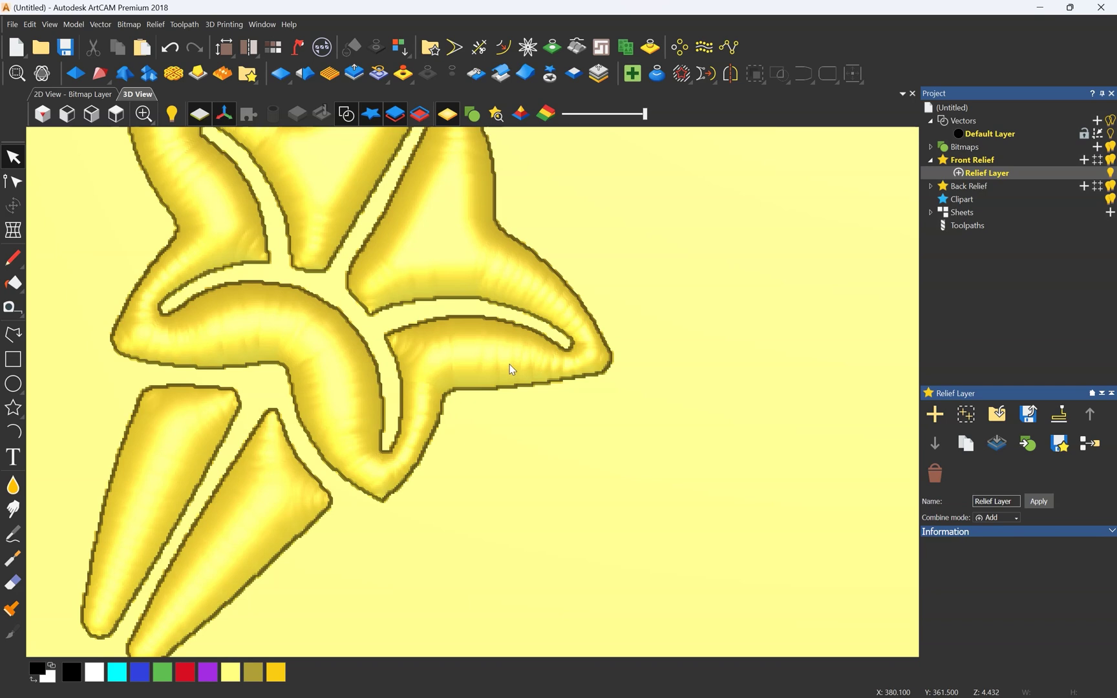
scroll(507, 362, "up", 3)
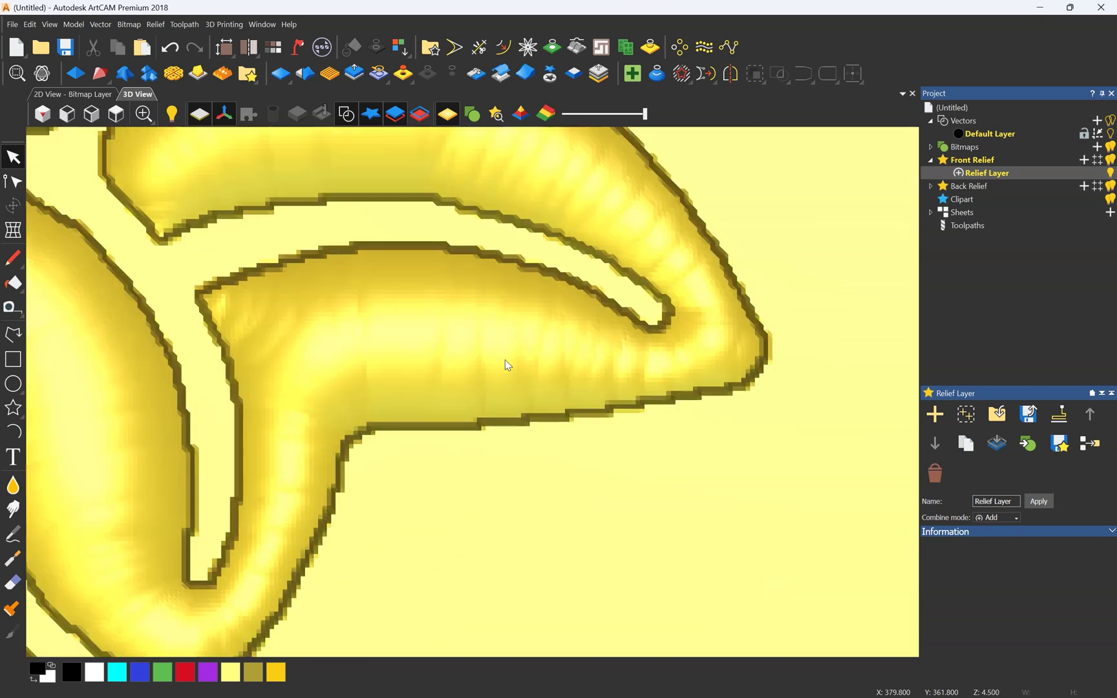
- Start Smooth Relief limited to a selected vector and draw a rectangle about 30 by 28 mm around the flower's right-hand petal tip
left_click(305, 75)
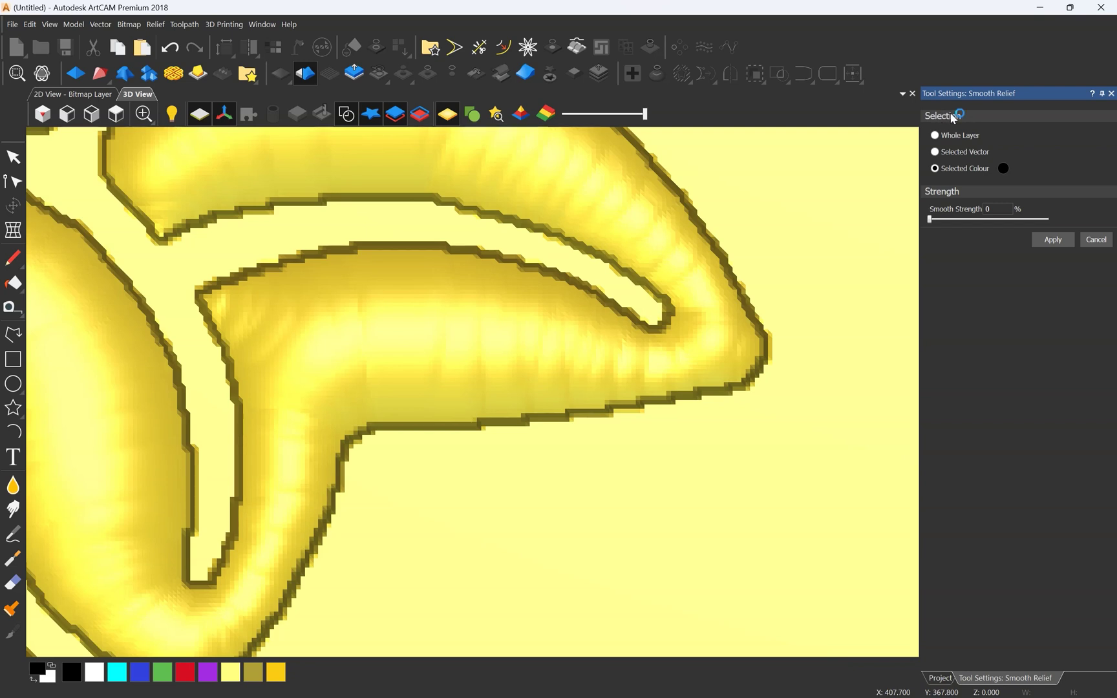
left_click(935, 135)
scroll(443, 351, "down", 1)
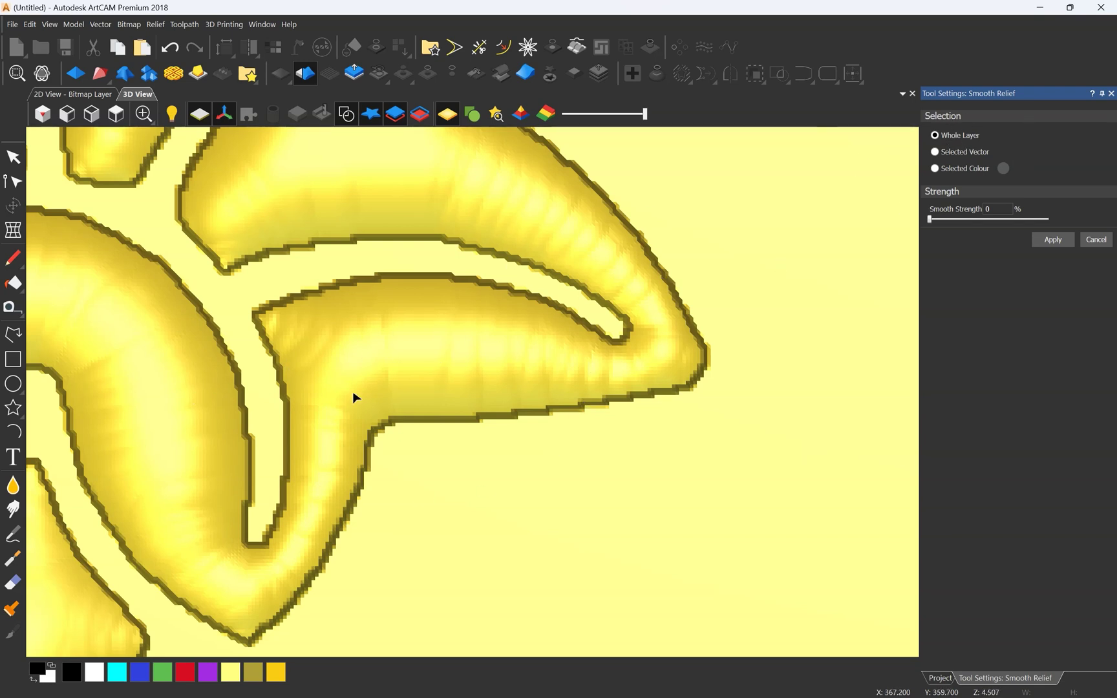
scroll(357, 401, "down", 2)
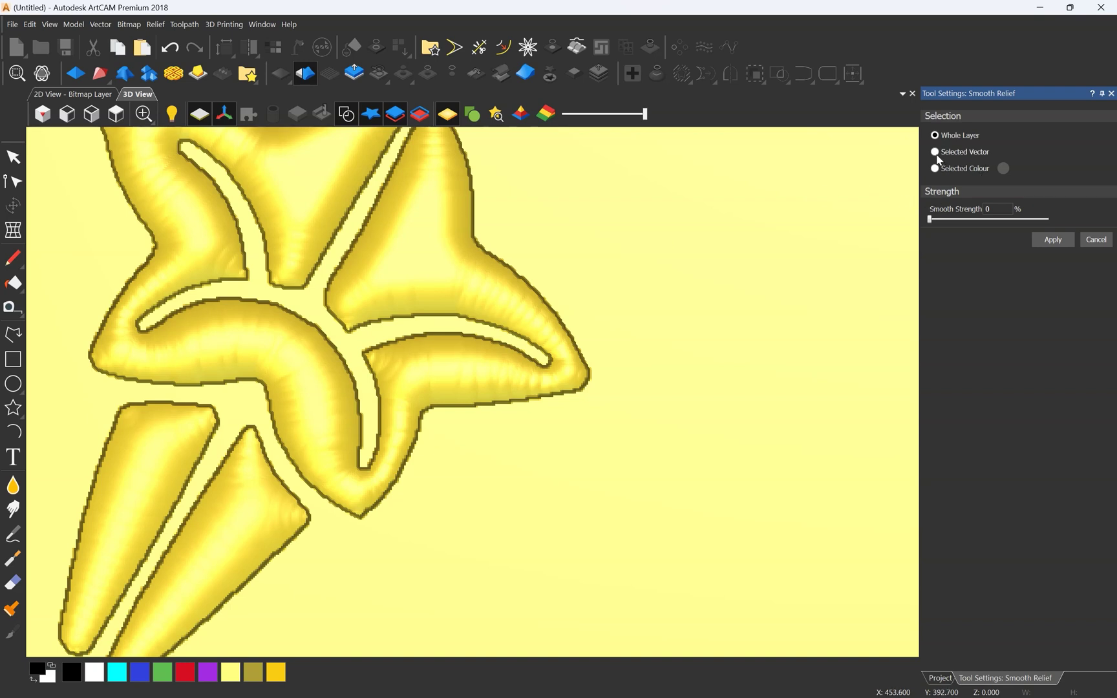
left_click(935, 152)
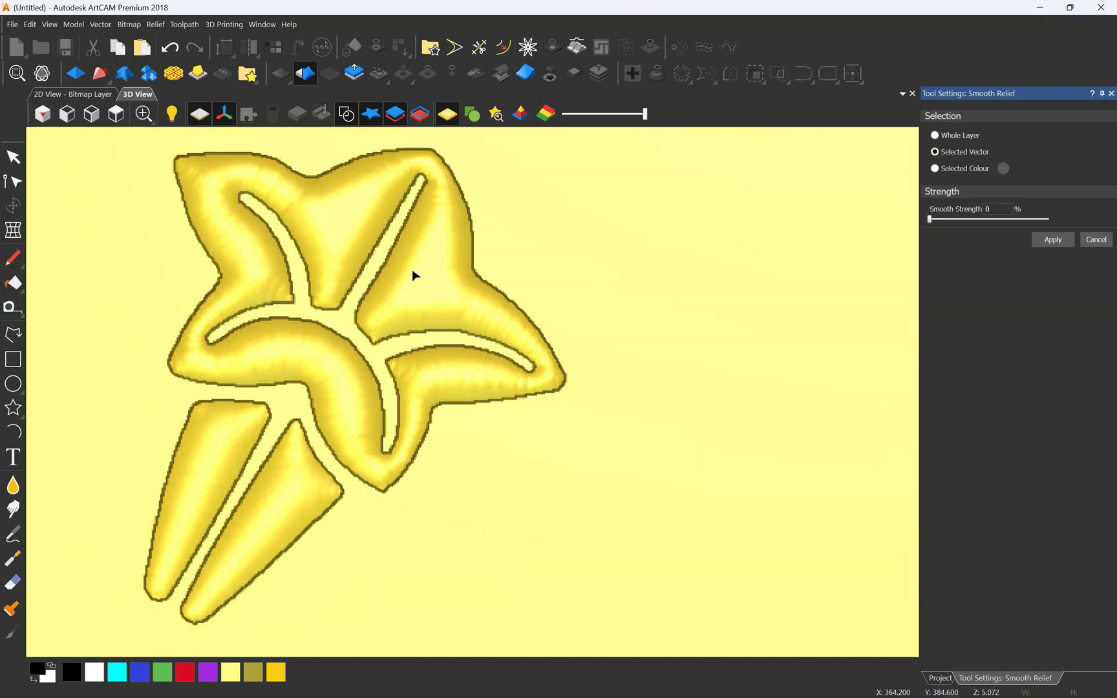
left_click(13, 359)
left_click_drag(429, 299, 570, 427)
left_click(1055, 385)
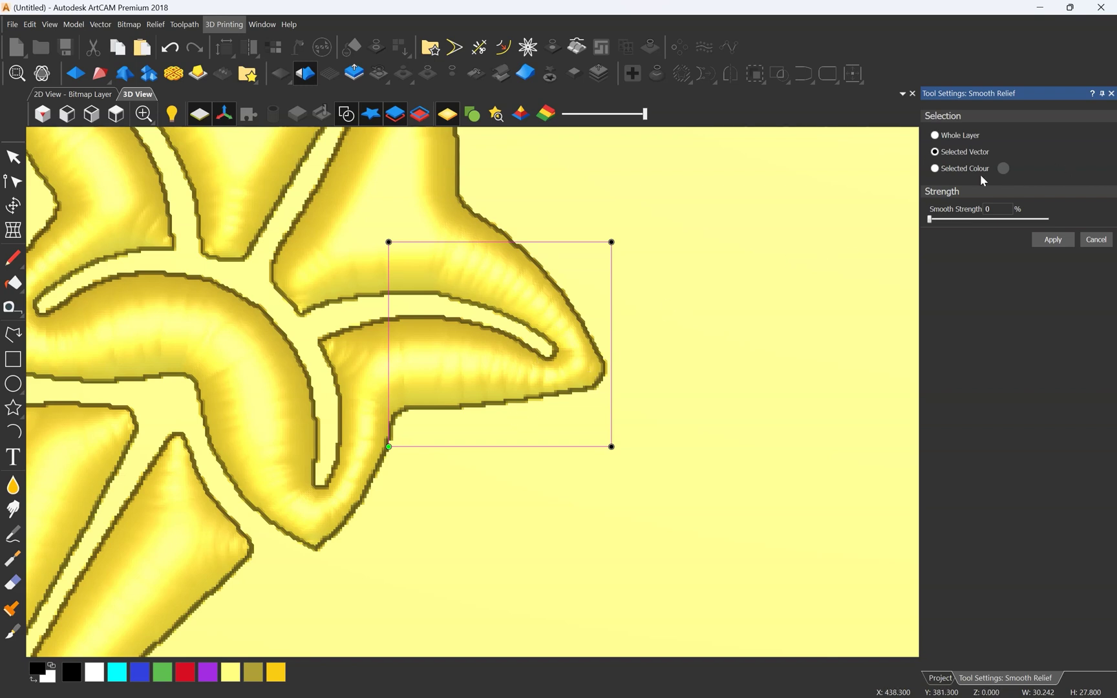
- Switch the smoothing area to Selected Colour and inspect the relief's side walls at an angle
left_click(935, 168)
scroll(605, 402, "down", 3)
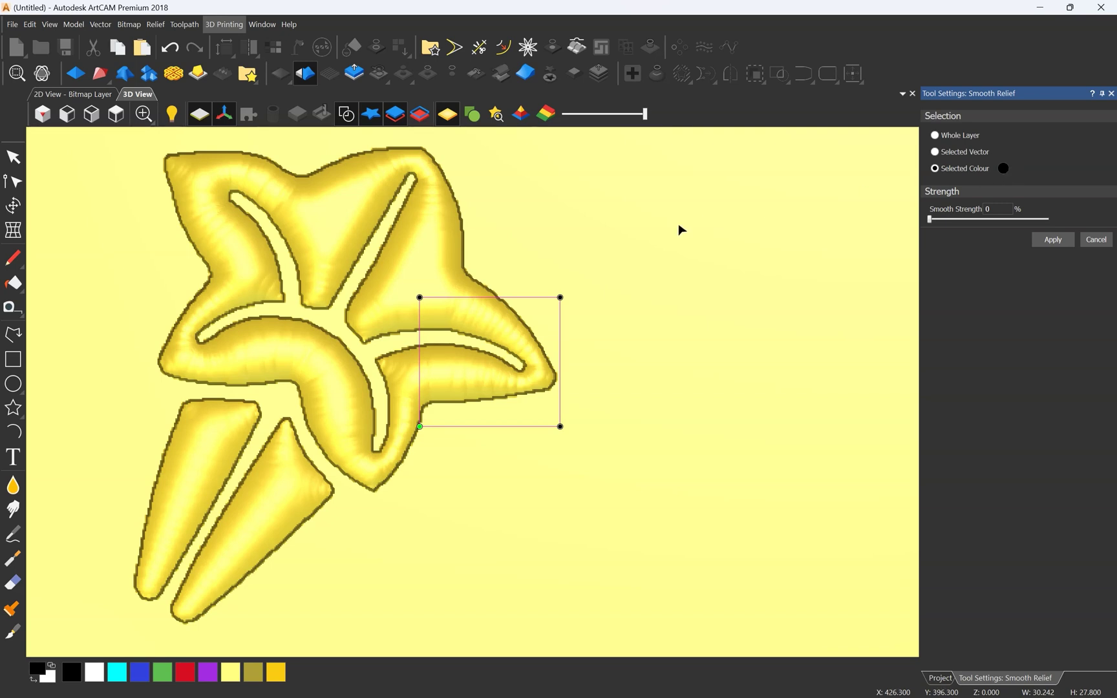
scroll(488, 339, "up", 1)
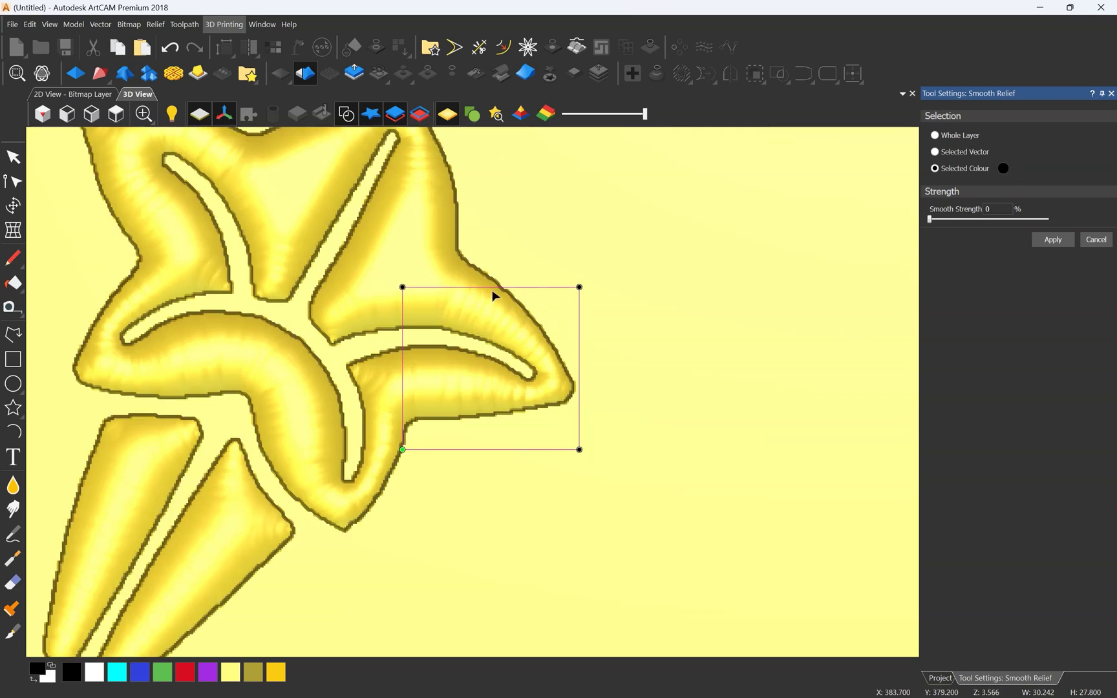
scroll(495, 296, "down", 2)
middle_click_drag(571, 357, 508, 318)
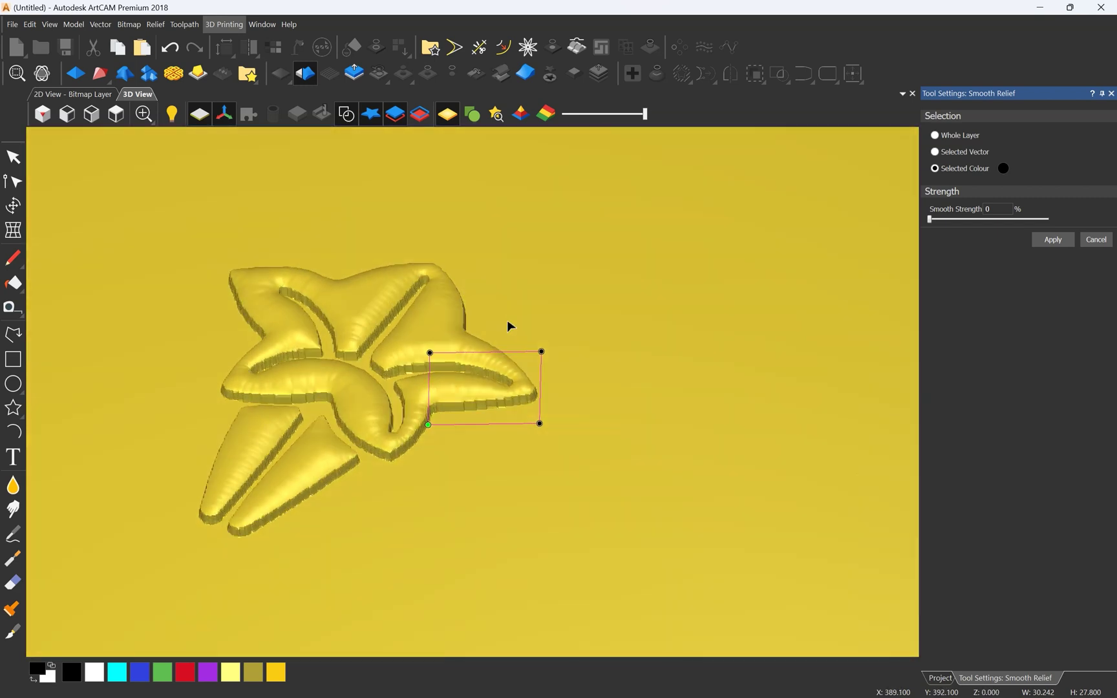
scroll(521, 357, "up", 2)
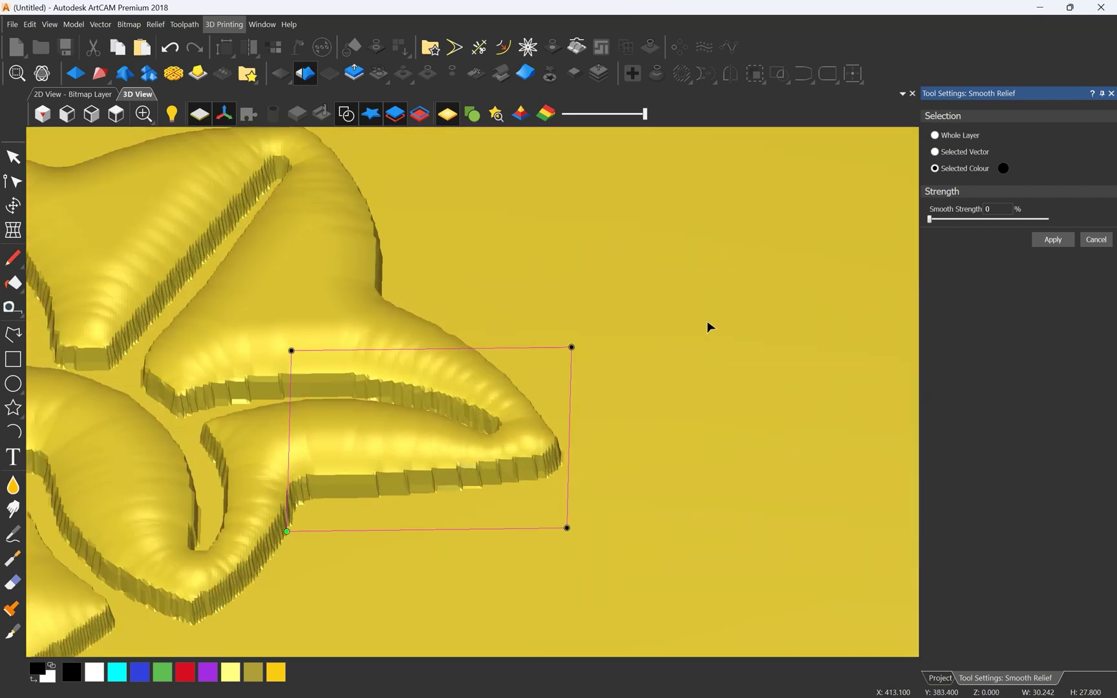
- Set the smoothing to the whole layer with a strength of 30%
left_click(935, 135)
scroll(429, 488, "down", 3)
scroll(301, 433, "up", 2)
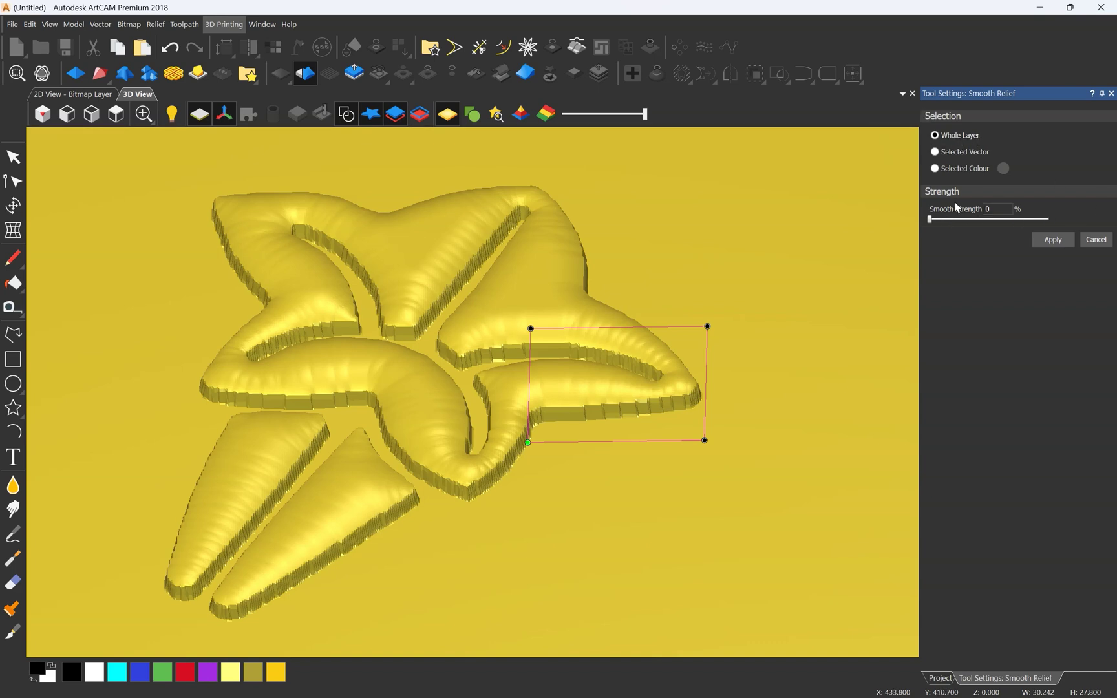
left_click(988, 210)
left_click(1004, 209)
type("30")
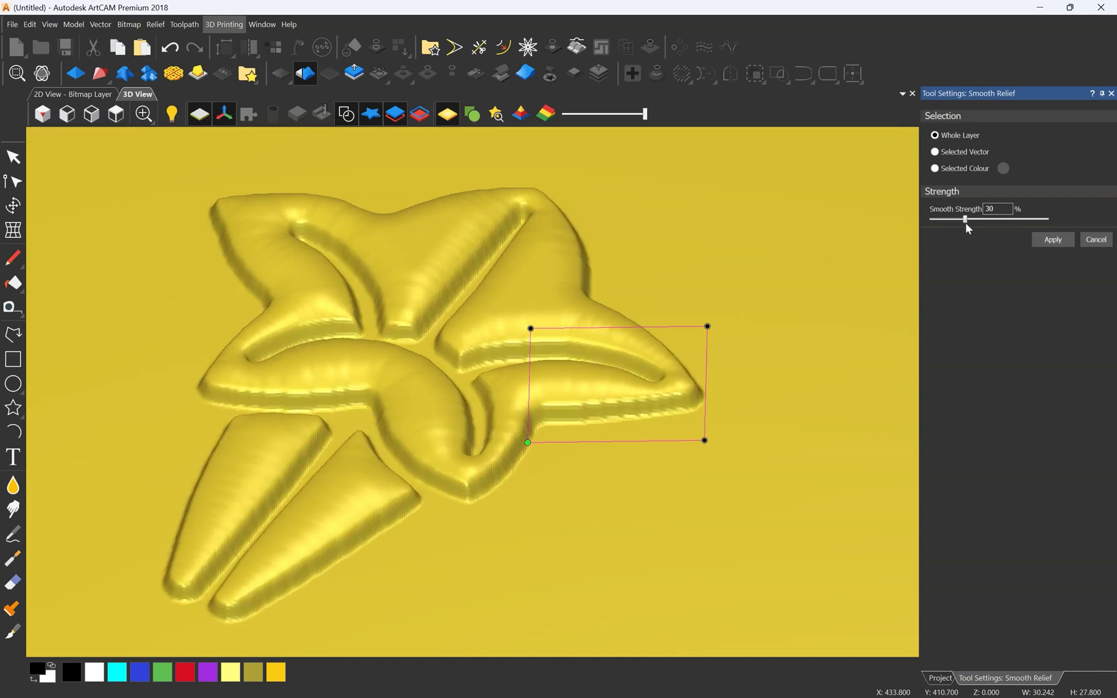
- Inspect the smoothed edges, raise the smooth strength to 54%, and apply the smoothing to the whole layer
scroll(486, 378, "up", 3)
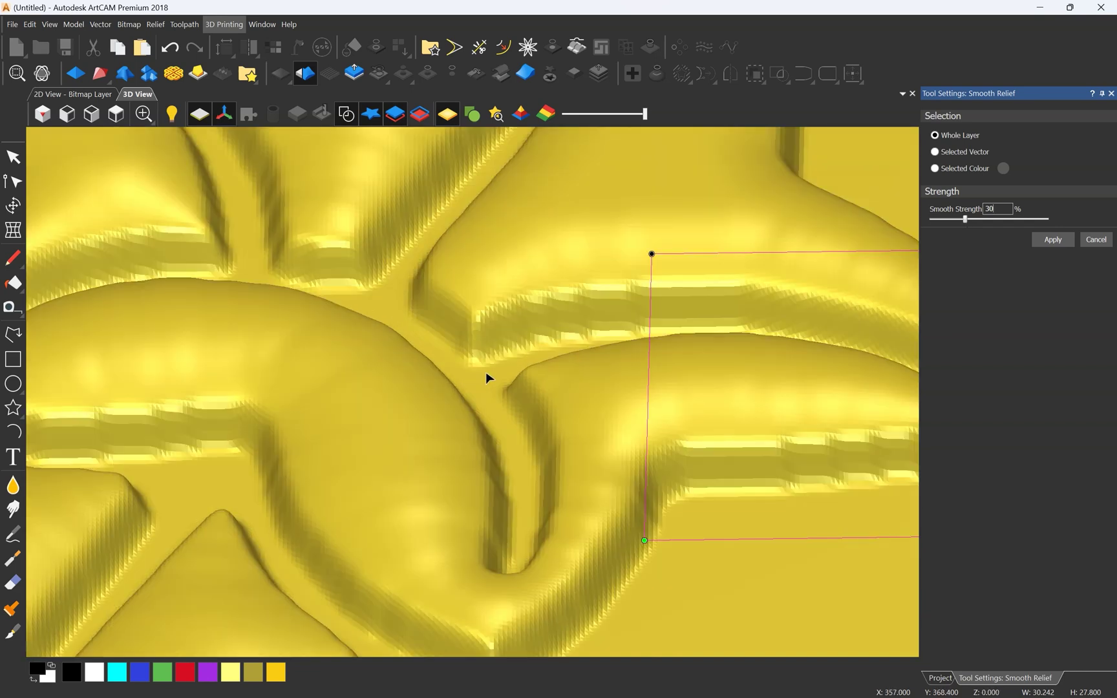
scroll(486, 373, "down", 3)
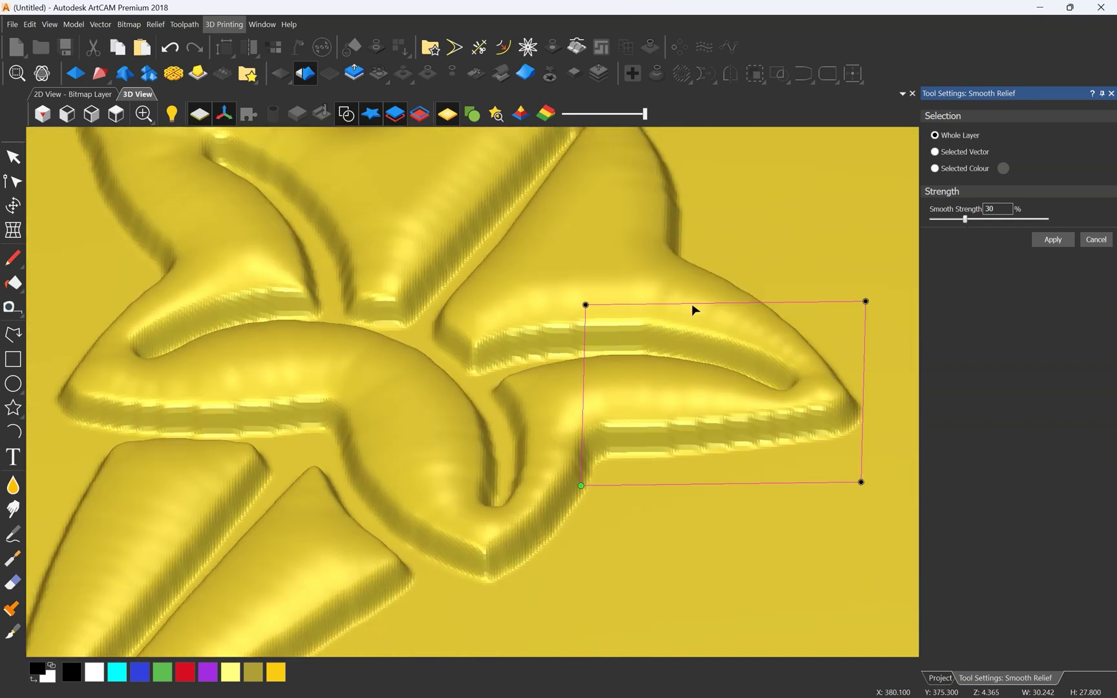
left_click_drag(693, 311, 475, 374)
scroll(465, 368, "up", 3)
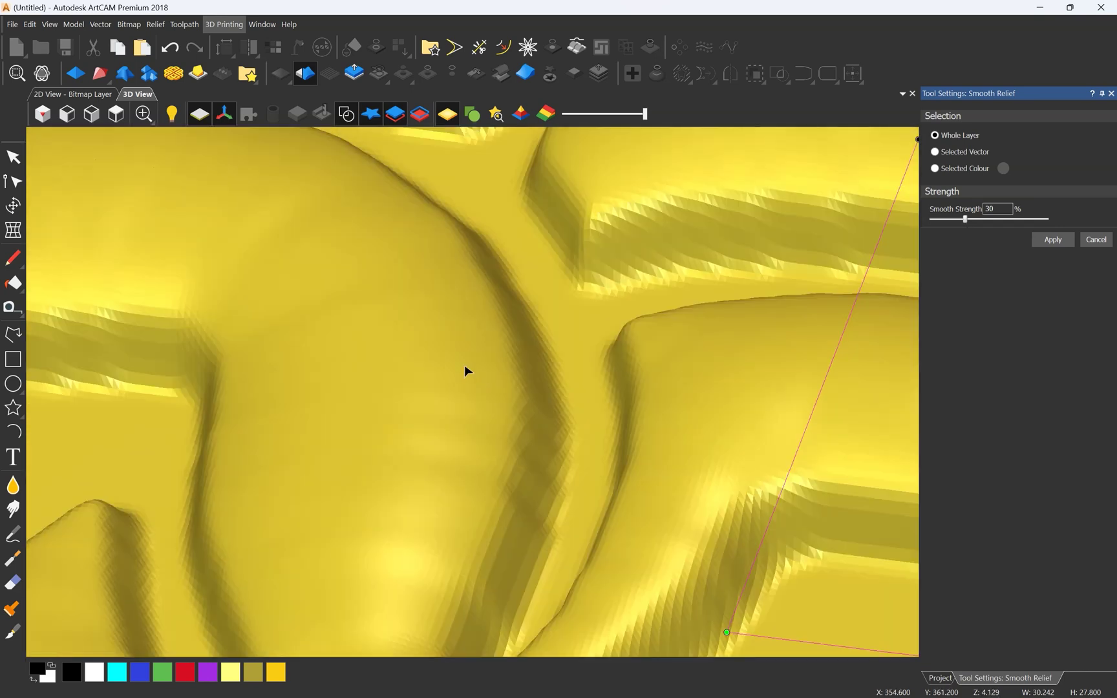
scroll(450, 370, "down", 3)
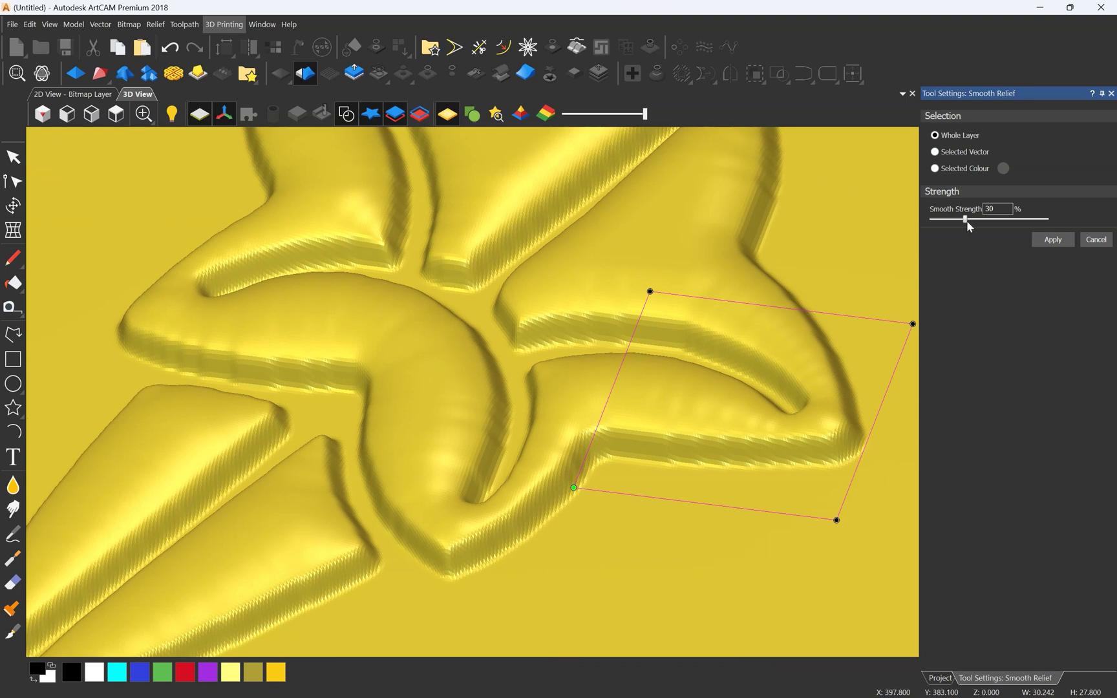
left_click_drag(965, 220, 994, 222)
scroll(620, 401, "down", 5)
left_click_drag(620, 400, 507, 431)
scroll(367, 388, "up", 3)
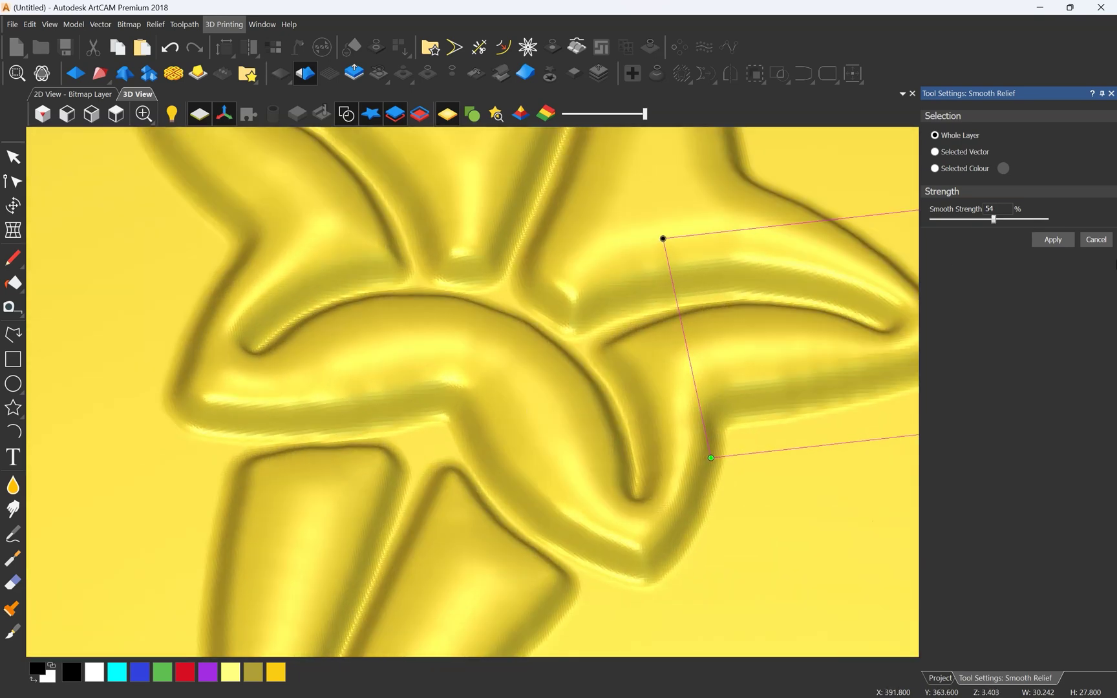
left_click(1052, 240)
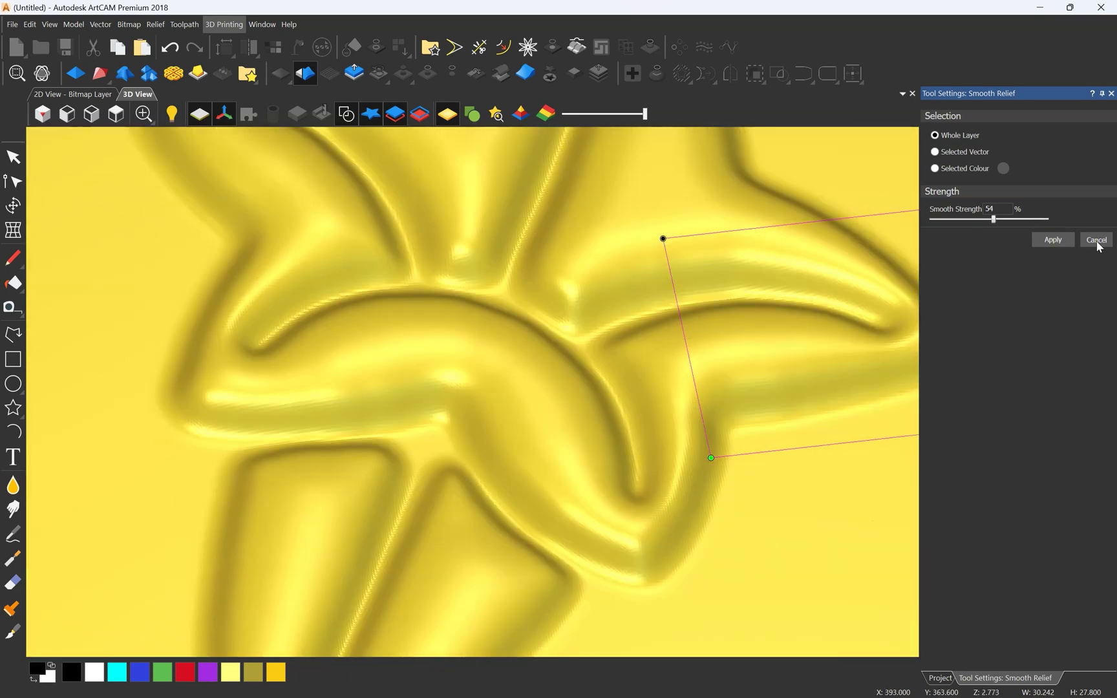
left_click(1096, 239)
- Try resetting the relief layer to flat, and undo both the reset and the applied smoothing
scroll(294, 420, "down", 4)
left_click_drag(581, 369, 482, 544)
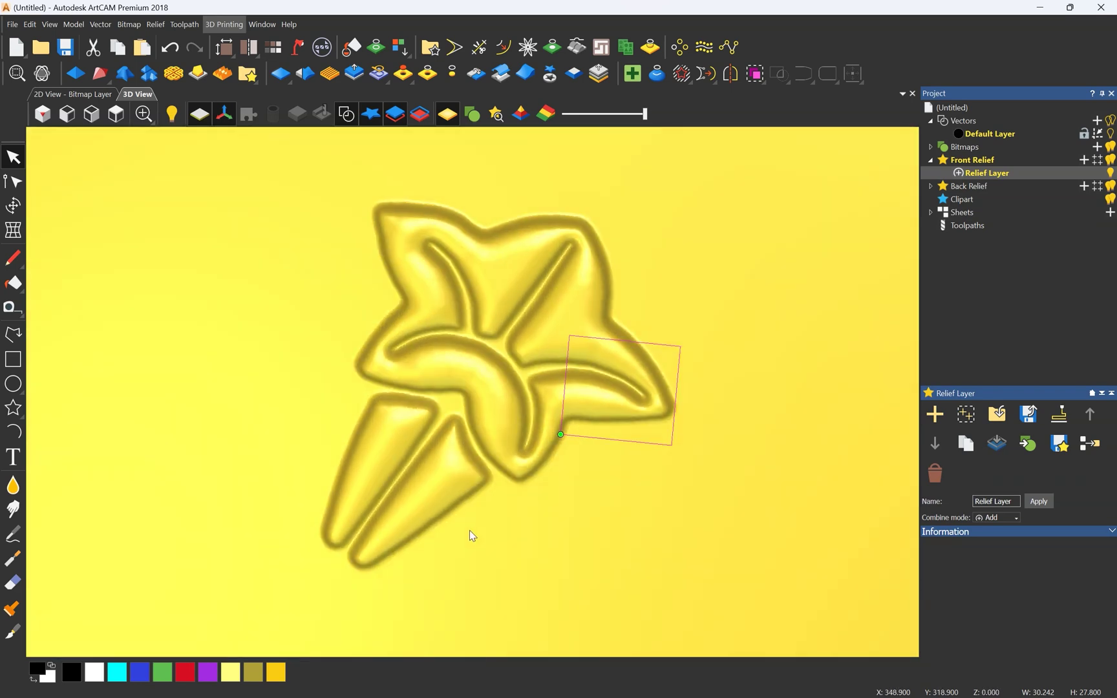
scroll(651, 307, "up", 2)
scroll(651, 309, "down", 2)
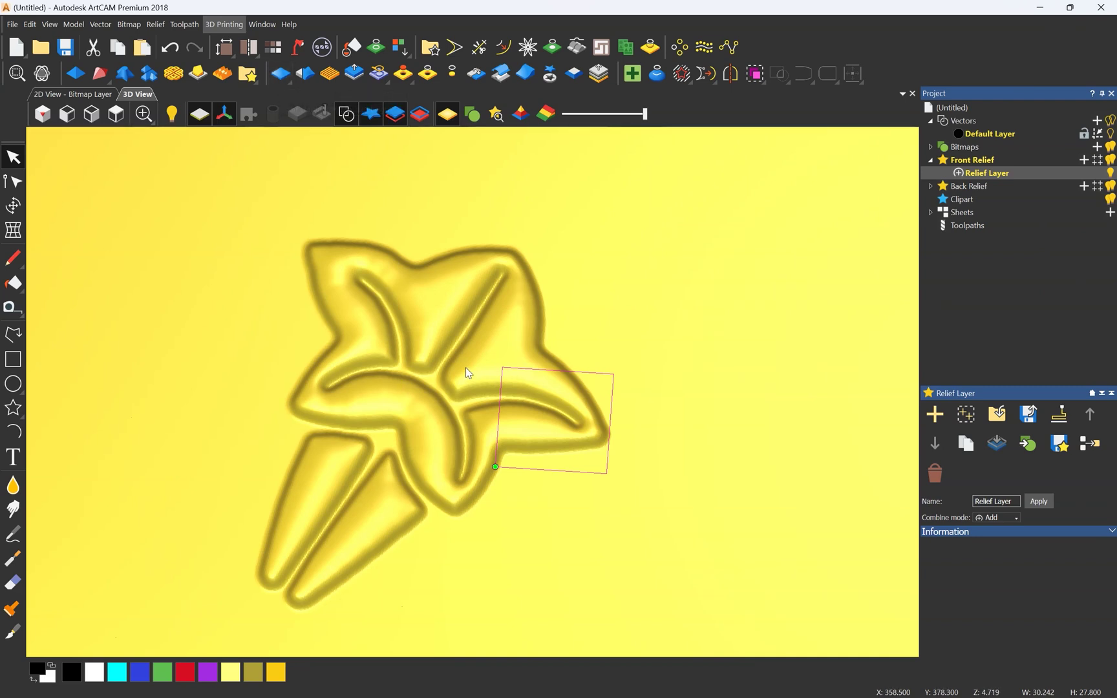
left_click(285, 73)
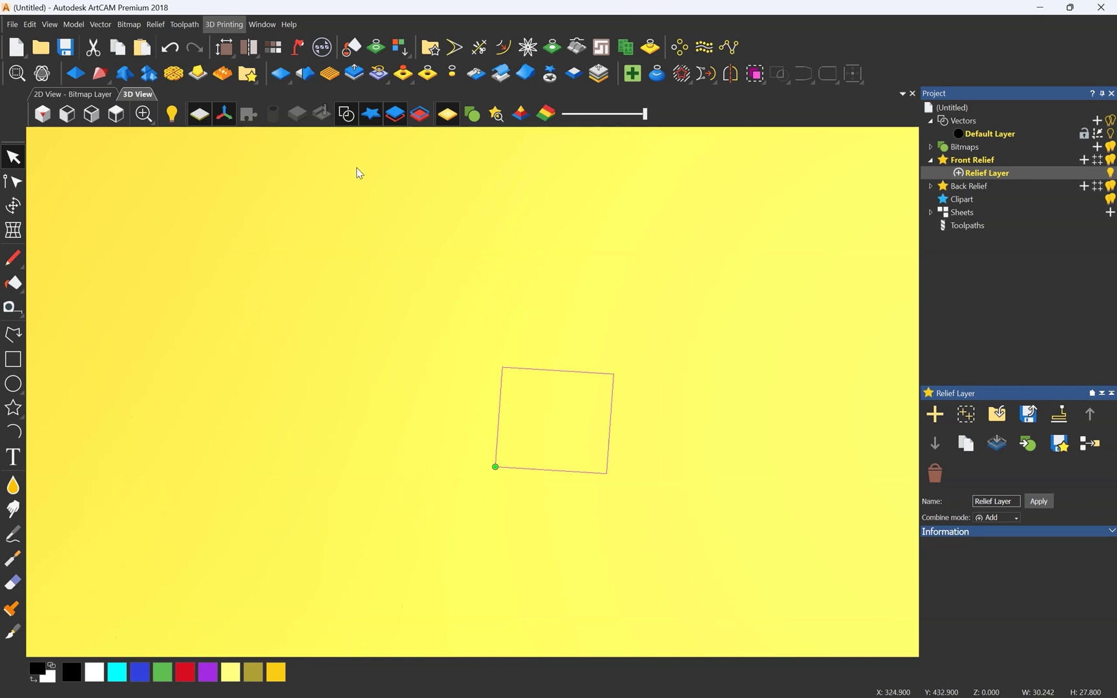
key("ctrl+z")
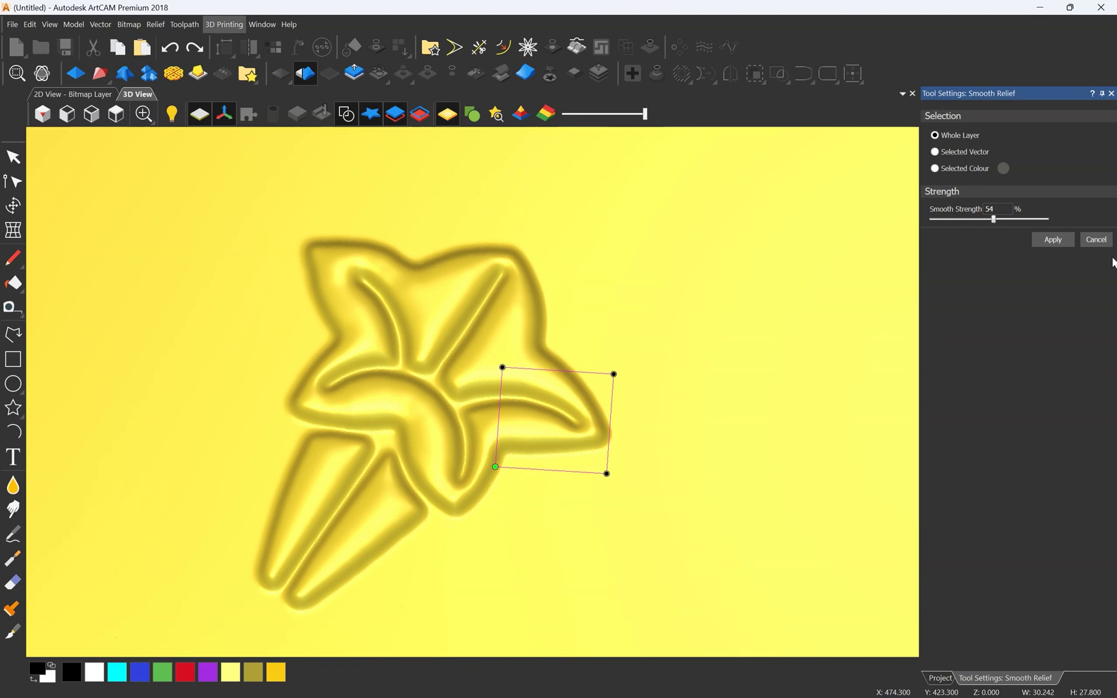
left_click(1096, 239)
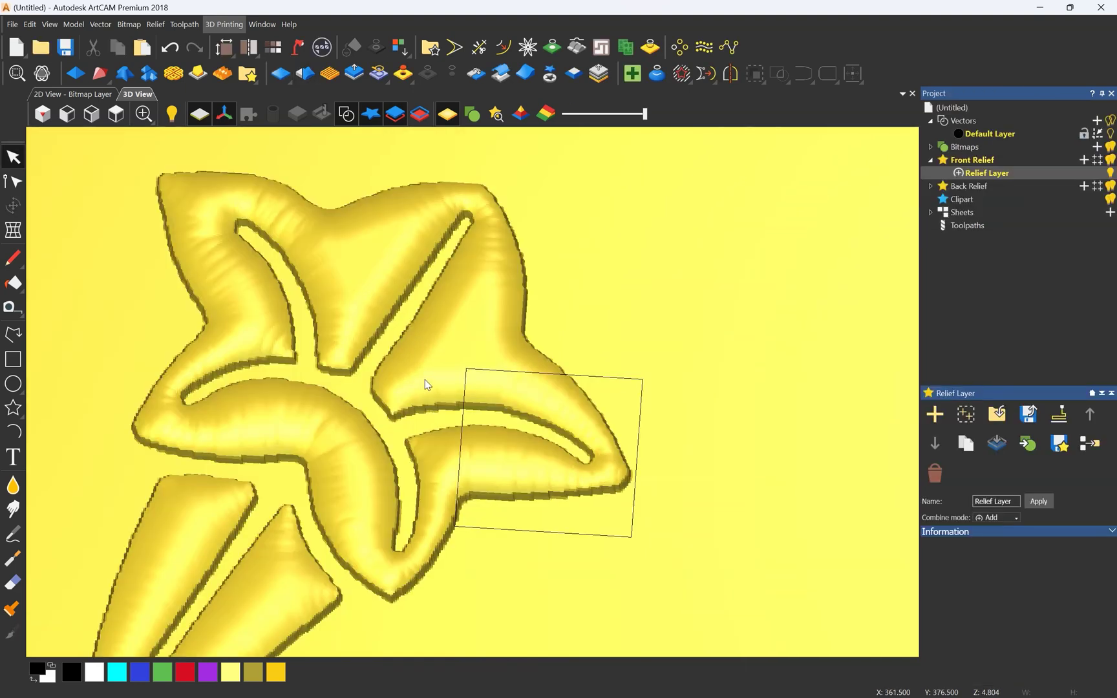
- Open Scale Relief for the flower's relief layer and set its mask to Selected vector
scroll(461, 319, "down", 2)
left_click_drag(563, 359, 402, 399)
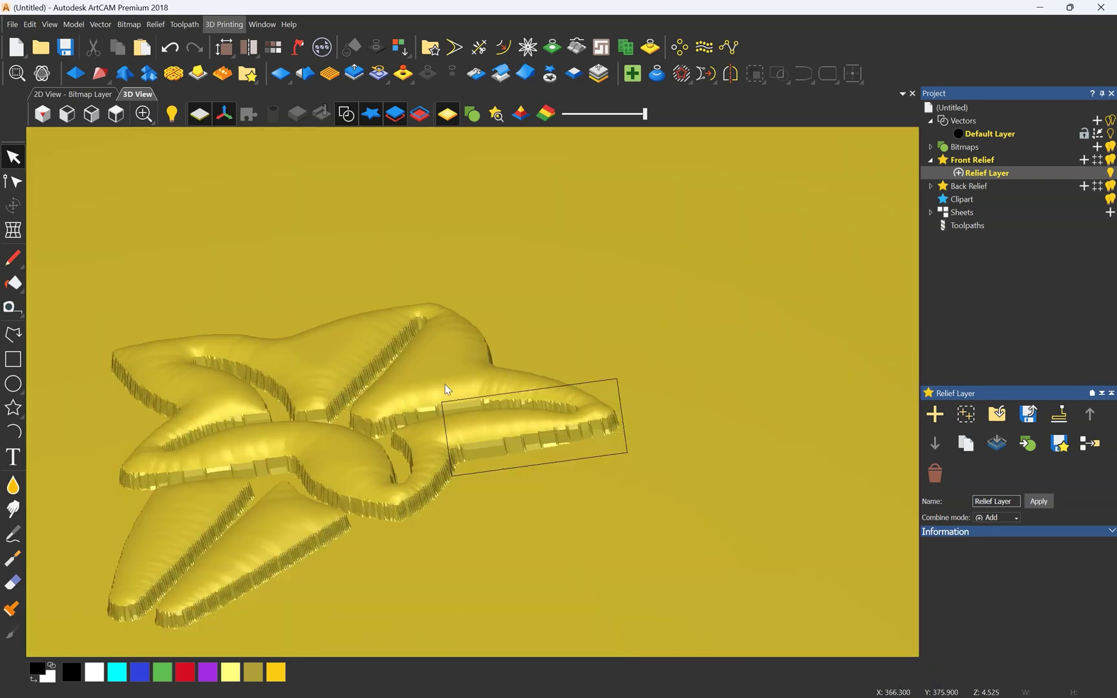
scroll(620, 356, "up", 2)
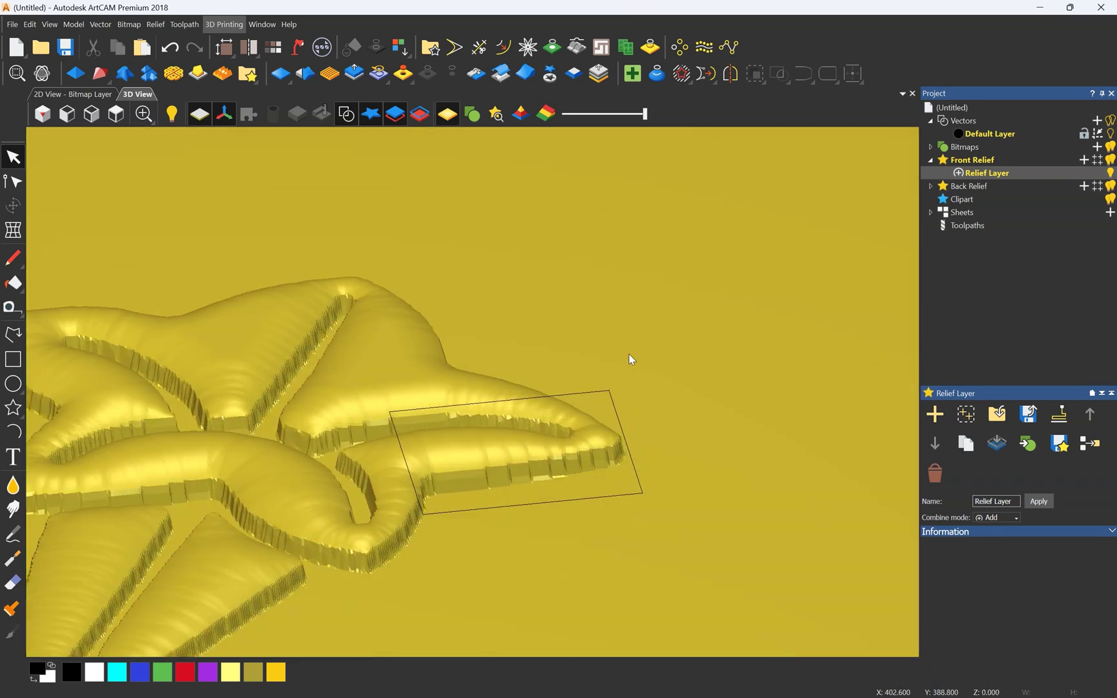
left_click(354, 74)
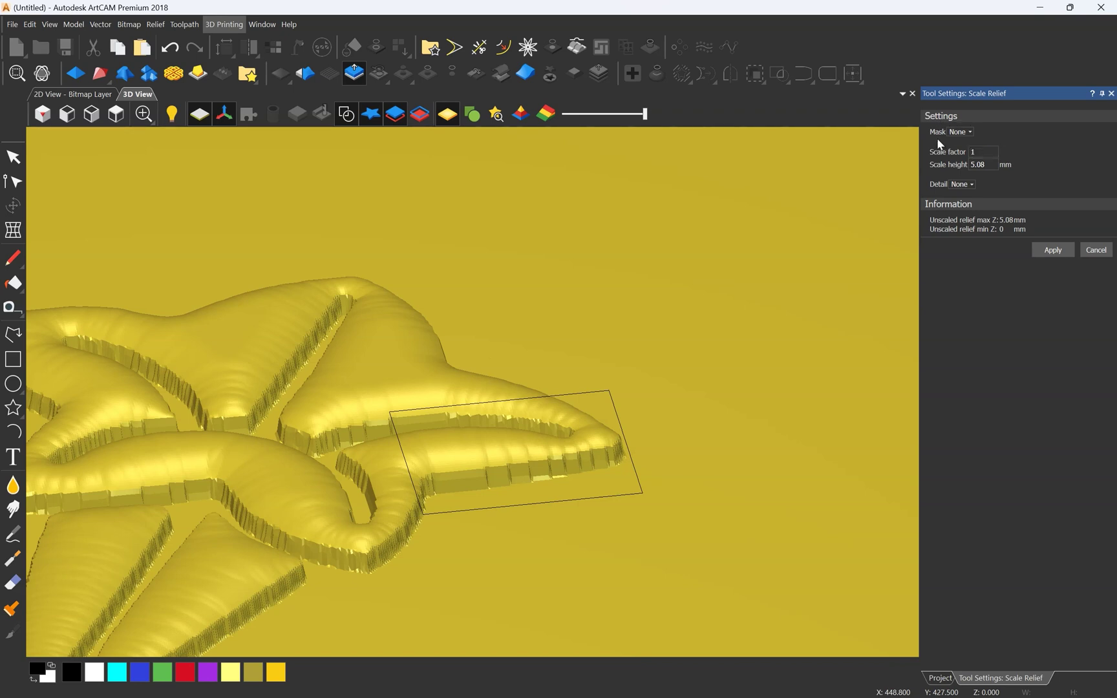
left_click(960, 132)
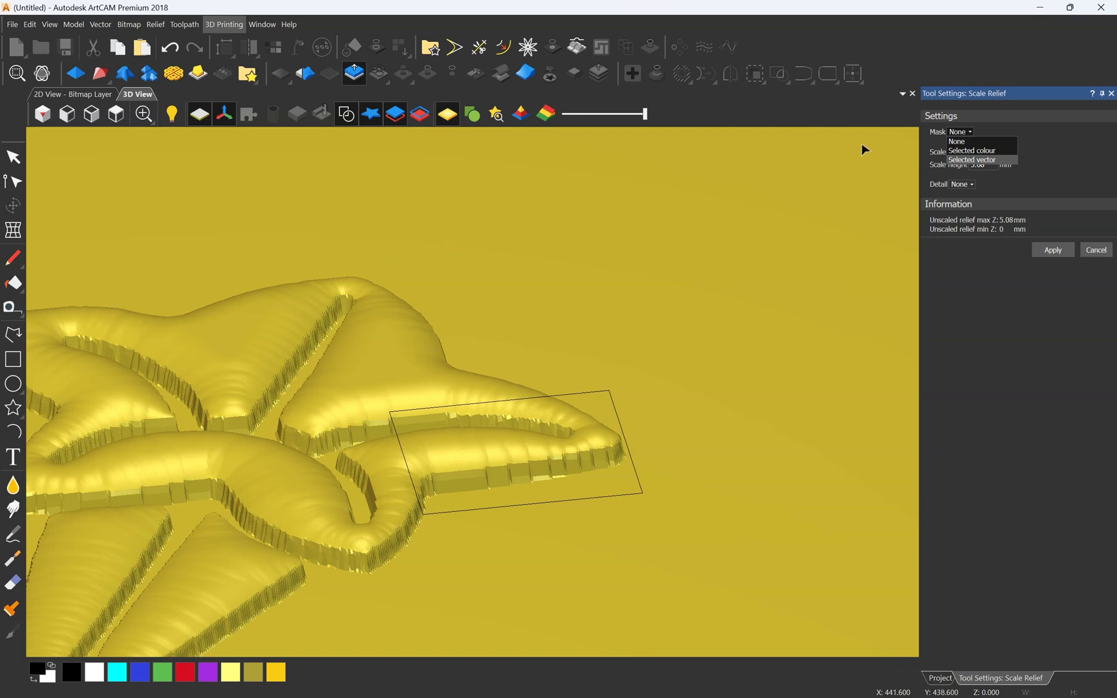
left_click(937, 157)
scroll(441, 448, "down", 3)
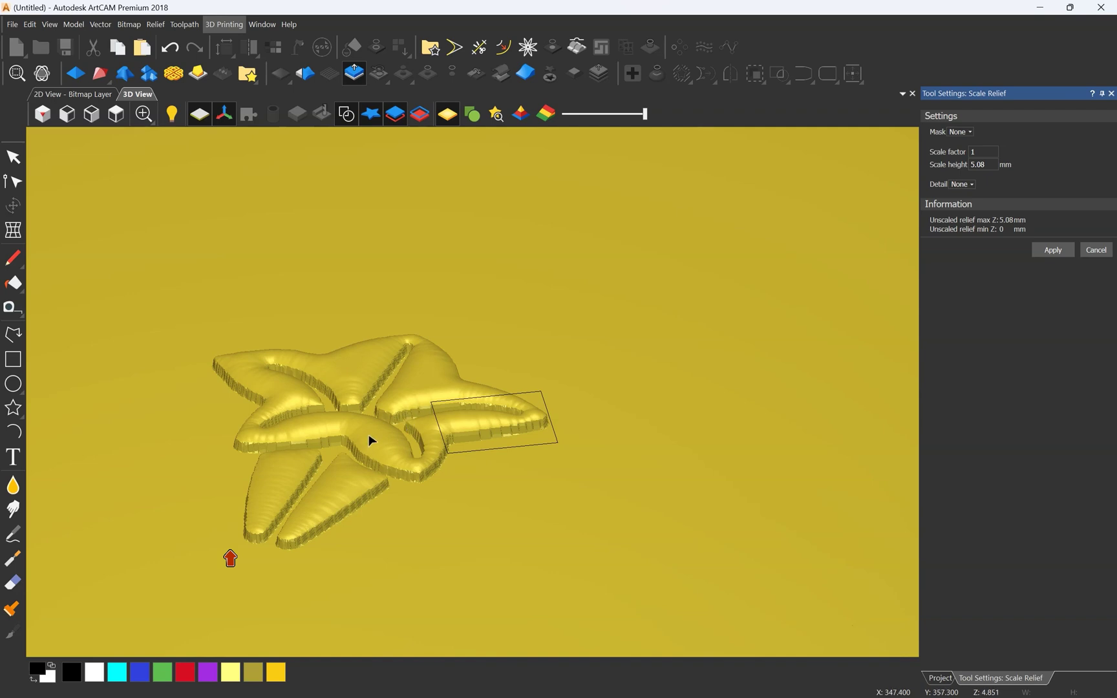
scroll(409, 424, "up", 3)
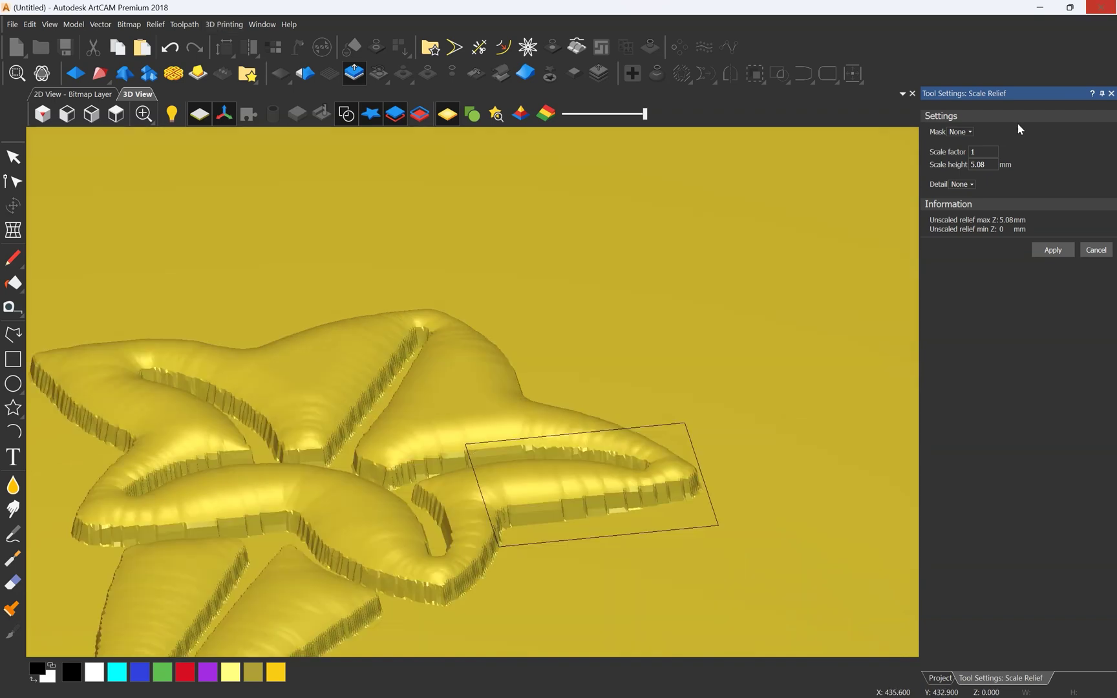
left_click(968, 132)
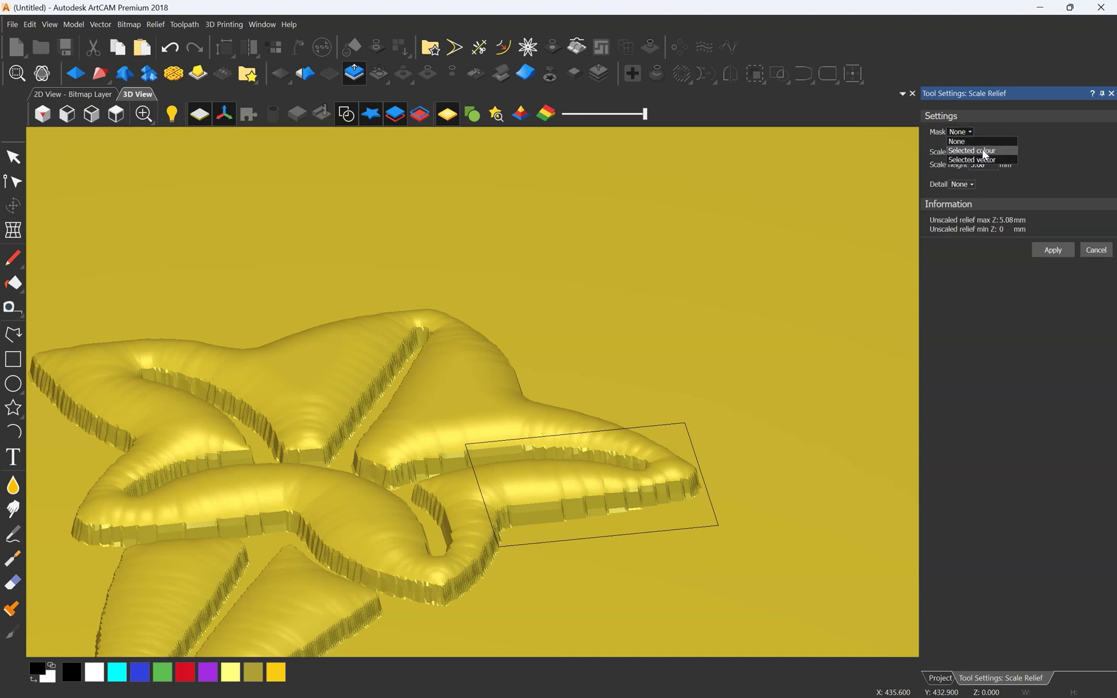
left_click(996, 161)
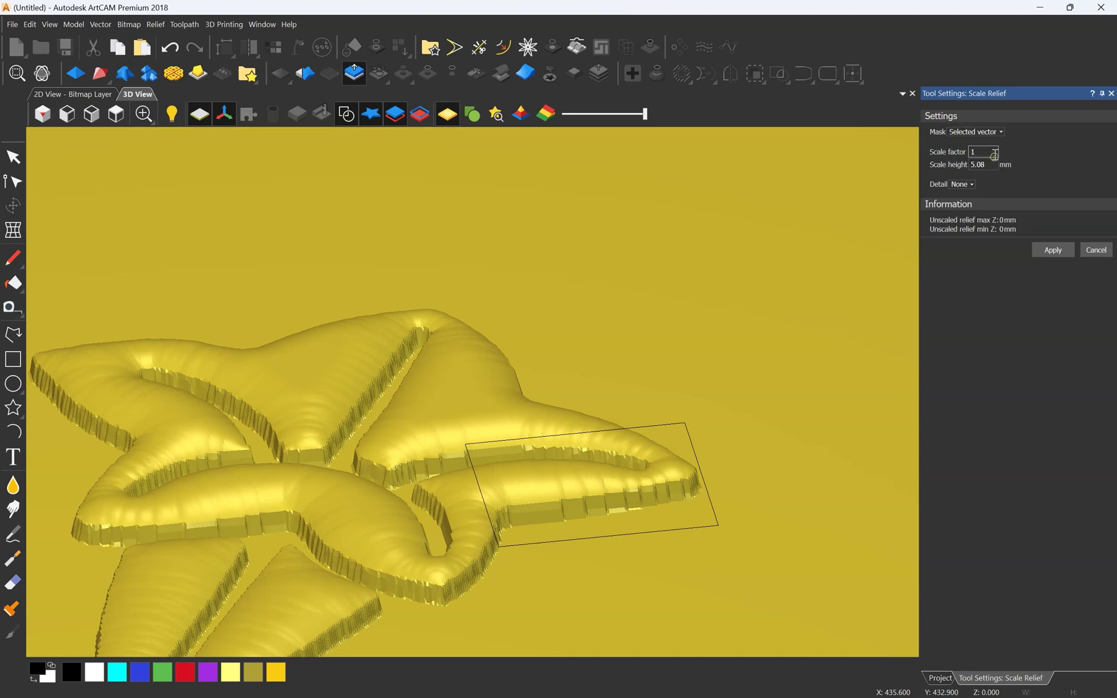
left_click(983, 130)
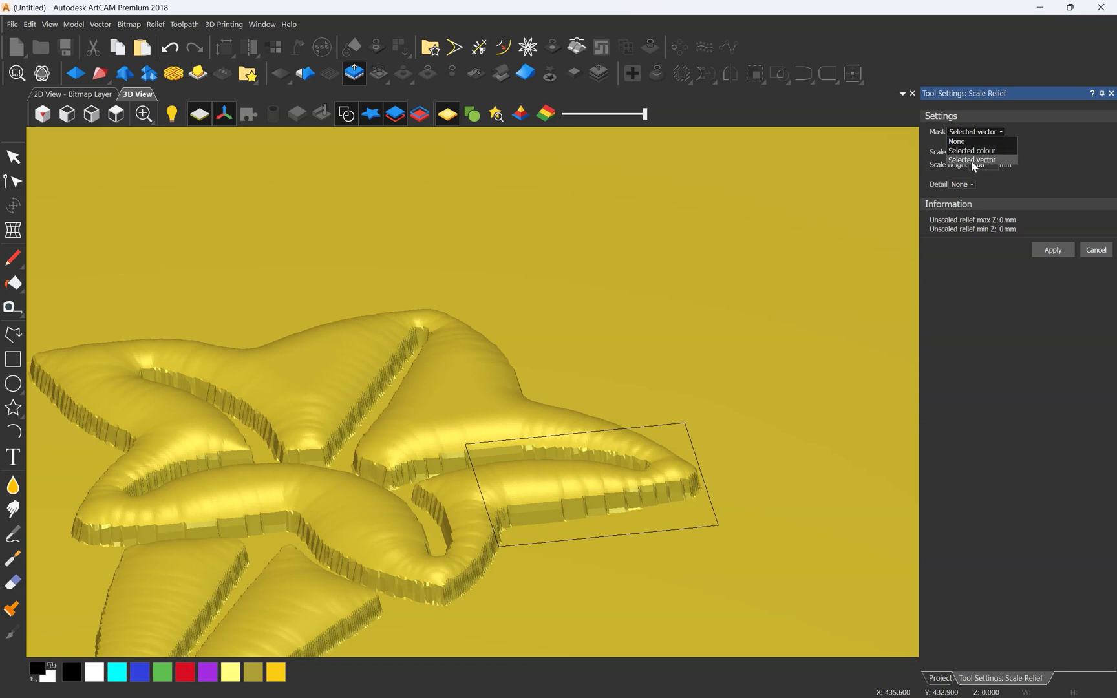
left_click(991, 161)
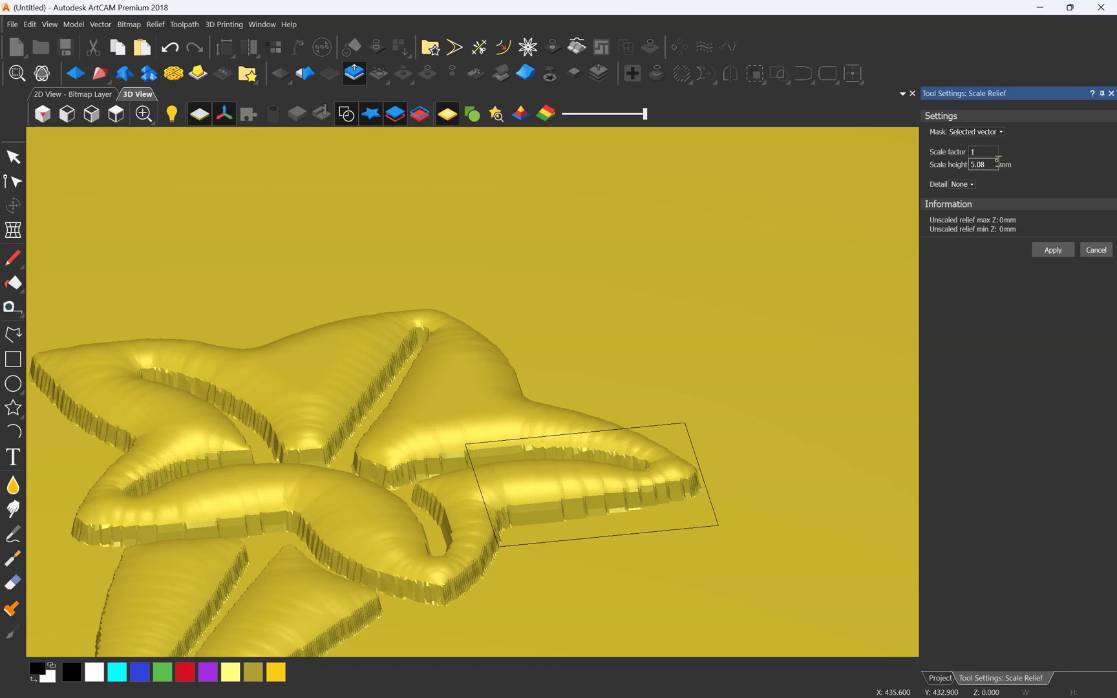
- Select the rectangle vector around the flower's pointed petal tip as the area for the scaling mask
scroll(598, 327, "down", 3)
left_click(126, 125)
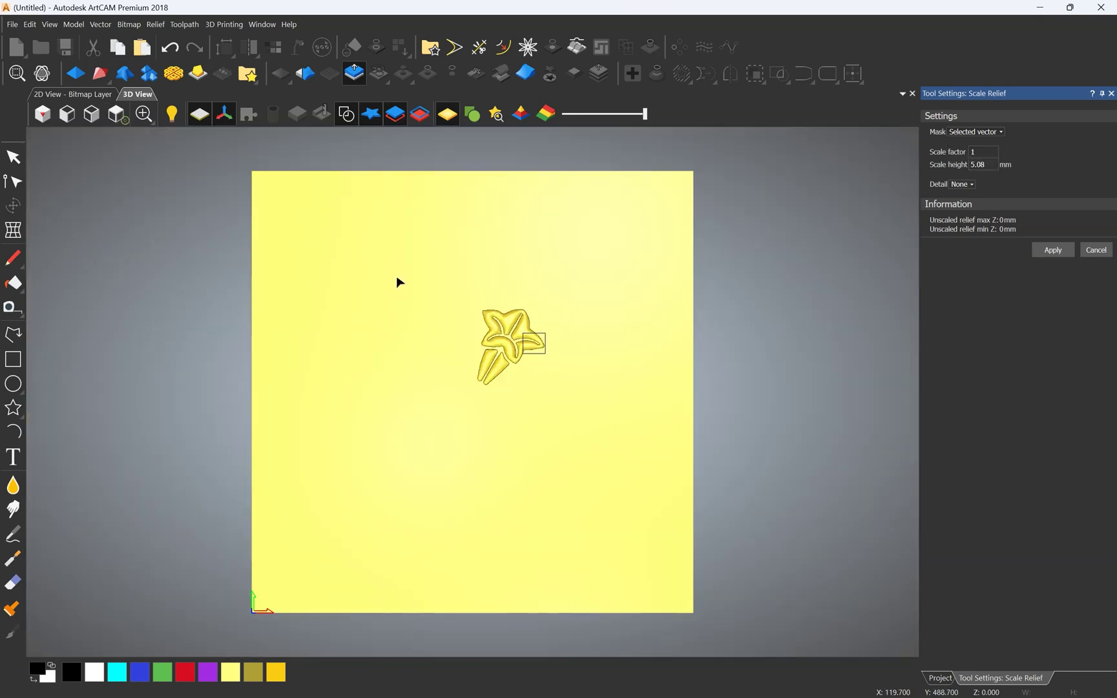
scroll(558, 356, "up", 5)
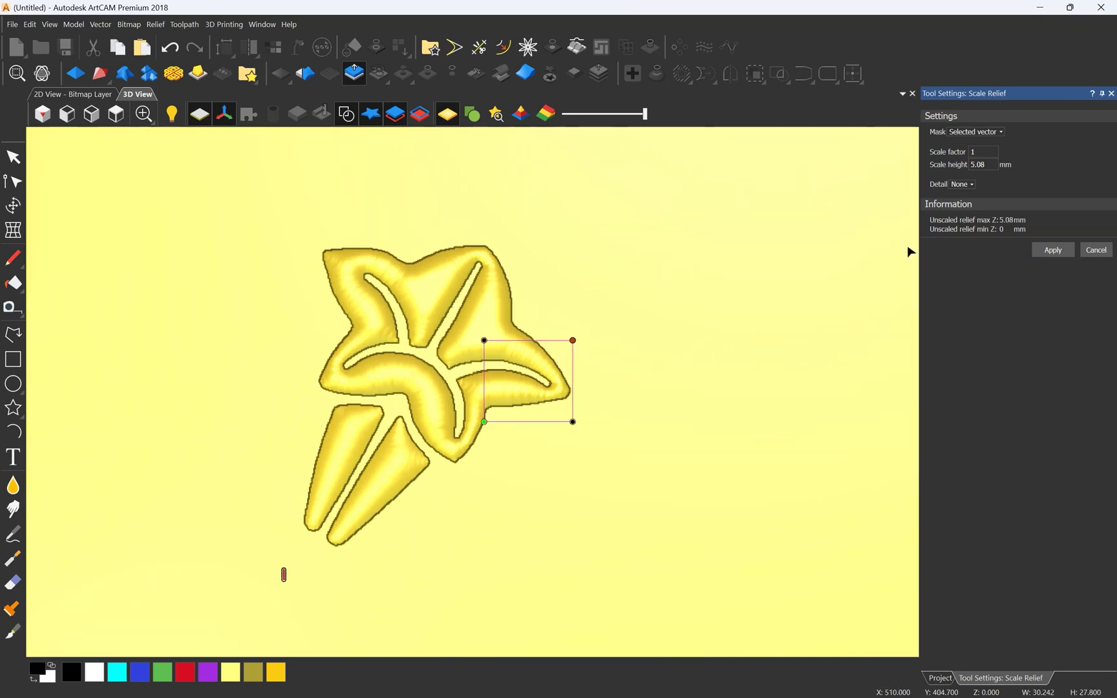
scroll(647, 327, "up", 4)
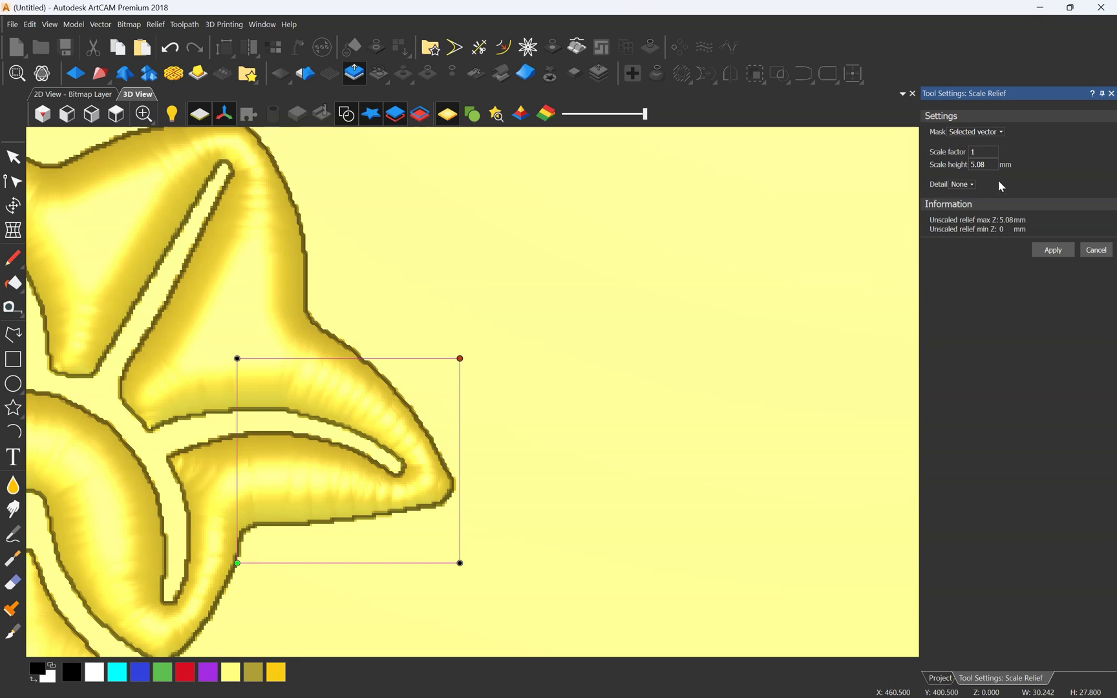
- Set the scale factor to 2 for the masked petal tip and inspect the raised area from several angles
double_click(987, 151)
middle_click_drag(262, 475, 389, 407)
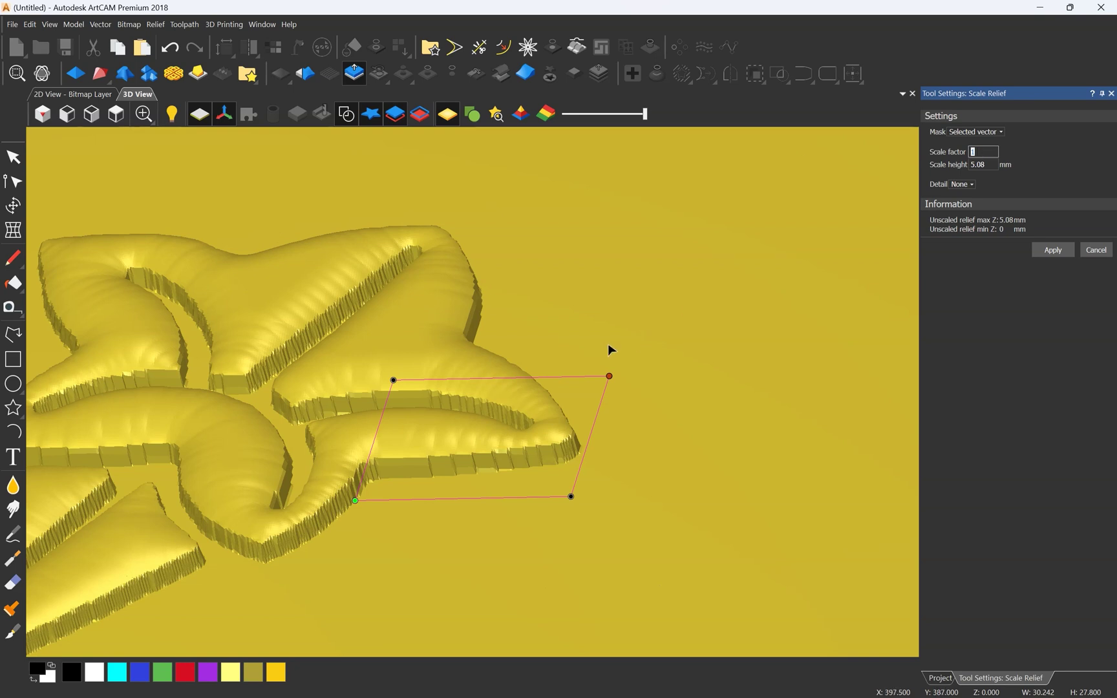
left_click(981, 165)
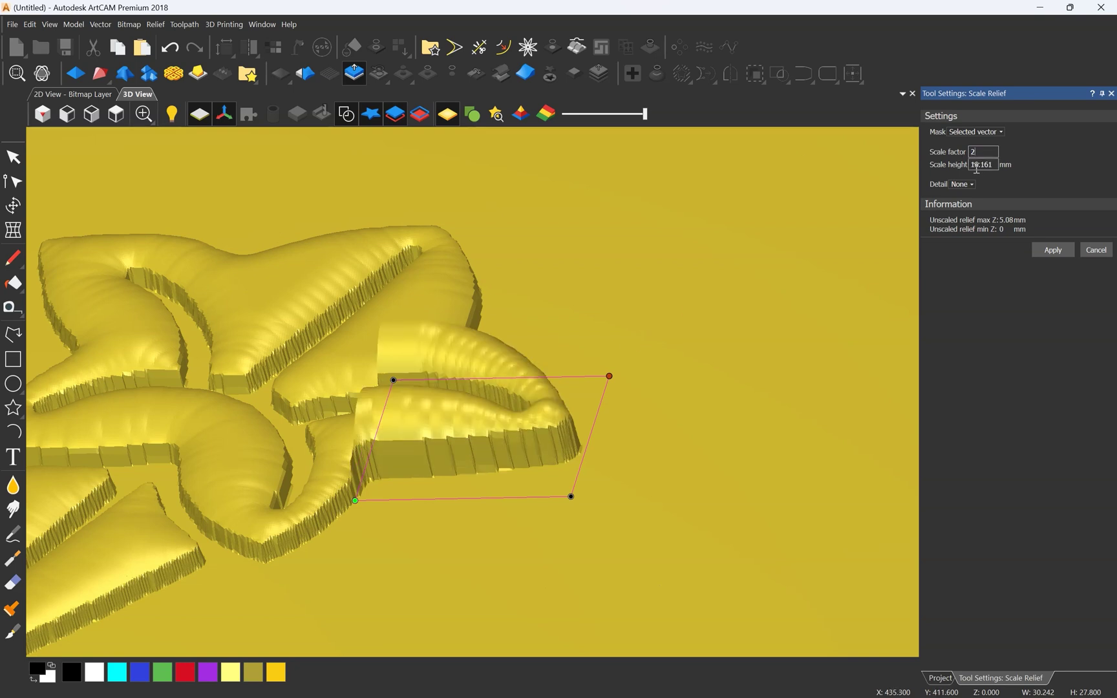
middle_click_drag(316, 426, 656, 466)
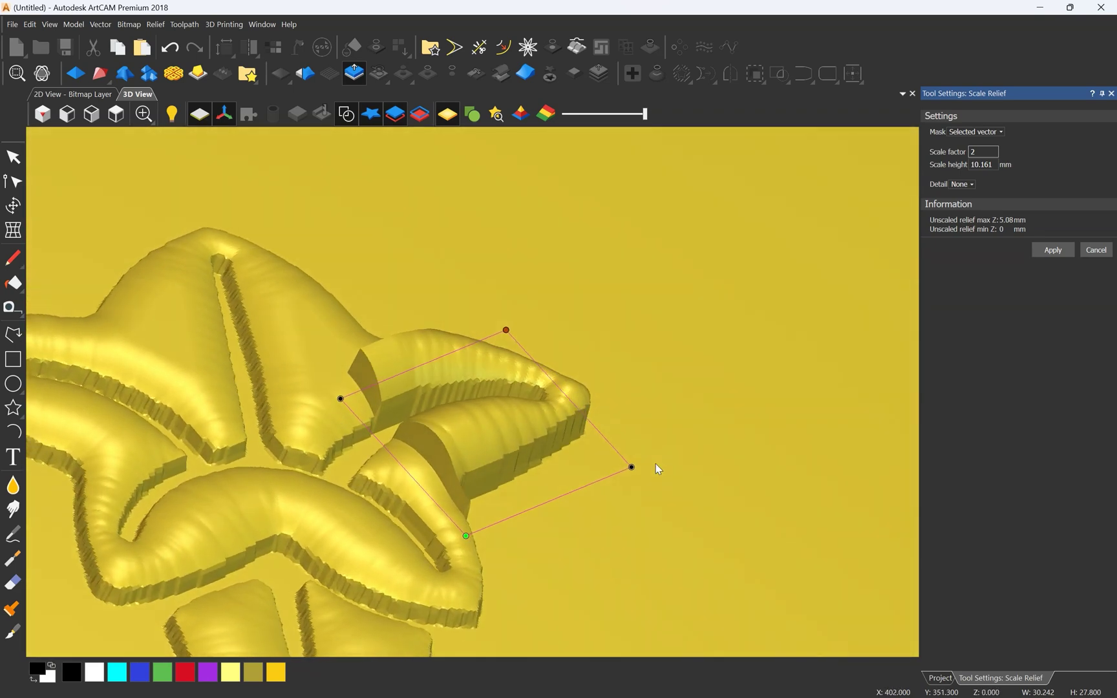
scroll(456, 438, "up", 3)
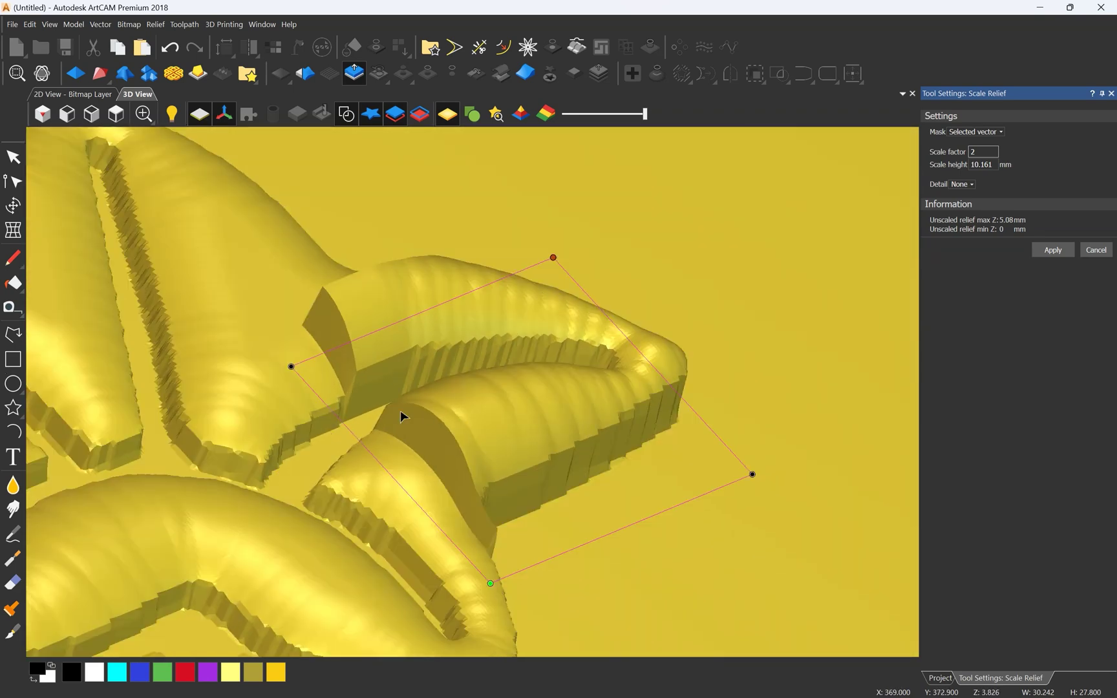
middle_click_drag(651, 435, 464, 277)
- Set the scale height of the masked petal tip to 10 mm and check the preview
left_click_drag(988, 165, 918, 182)
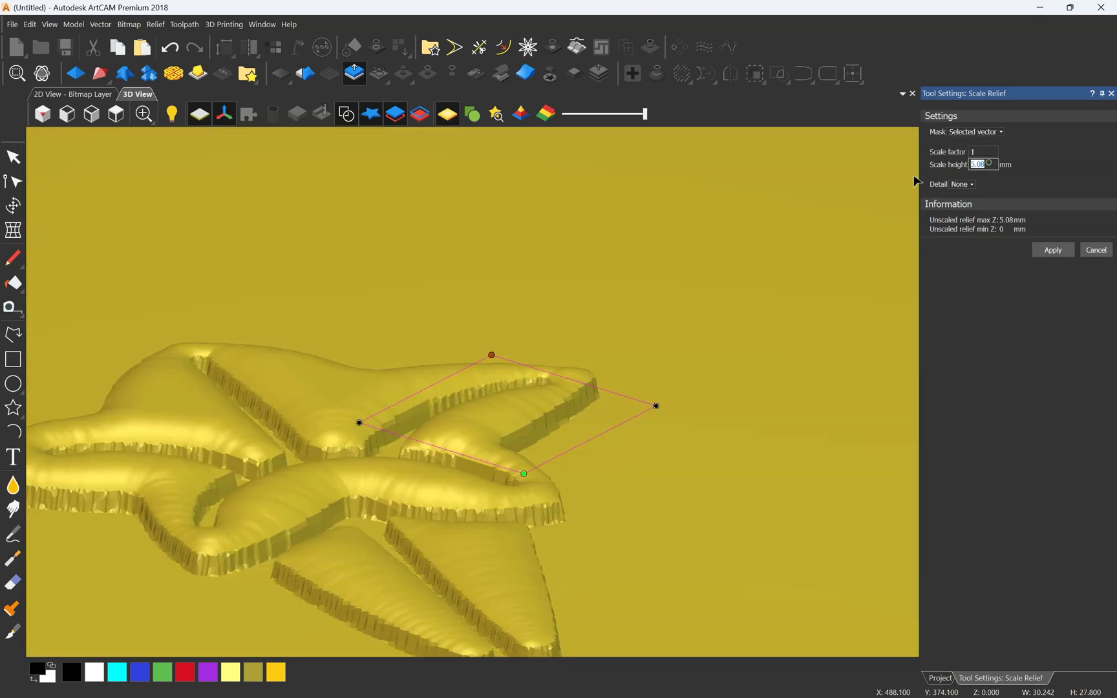
type("10")
scroll(494, 332, "up", 3)
middle_click_drag(619, 339, 604, 500)
scroll(476, 345, "down", 3)
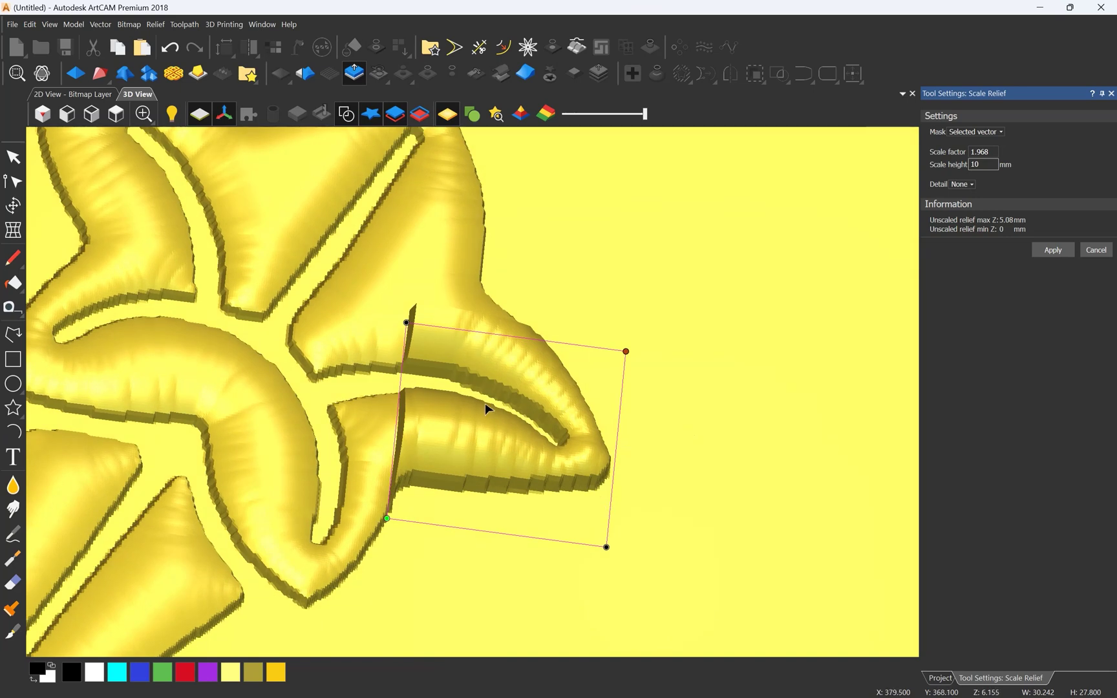
- Set the scaling mask to None so that the whole flower relief is scaled
left_click(972, 133)
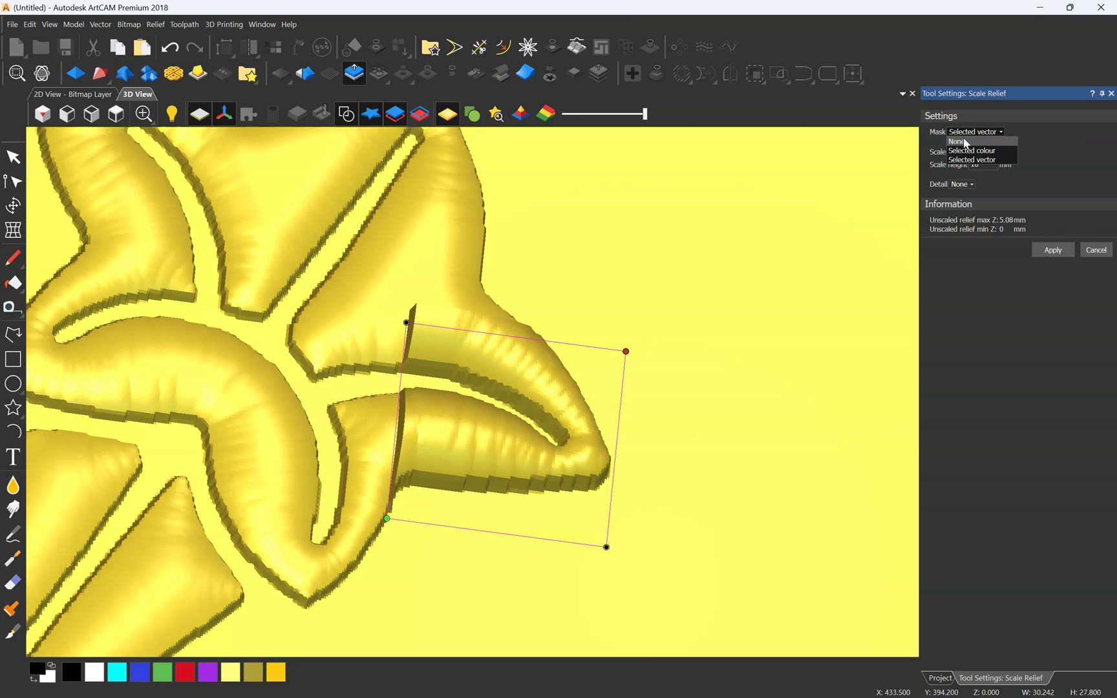
left_click(963, 140)
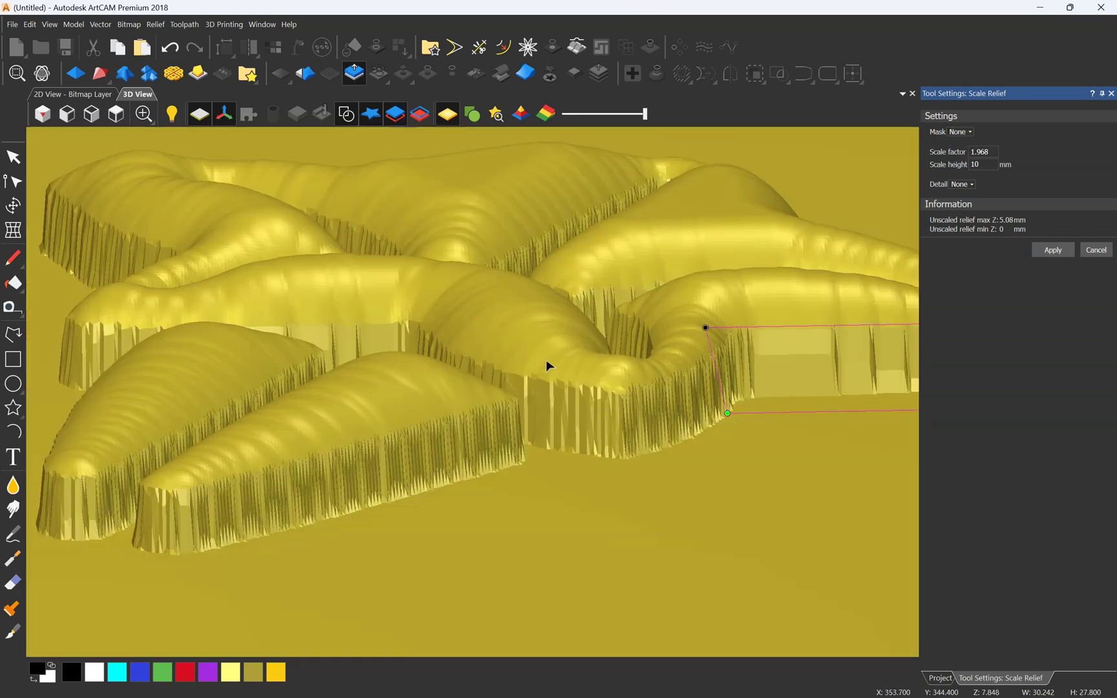
scroll(475, 355, "down", 3)
left_click_drag(466, 342, 564, 451)
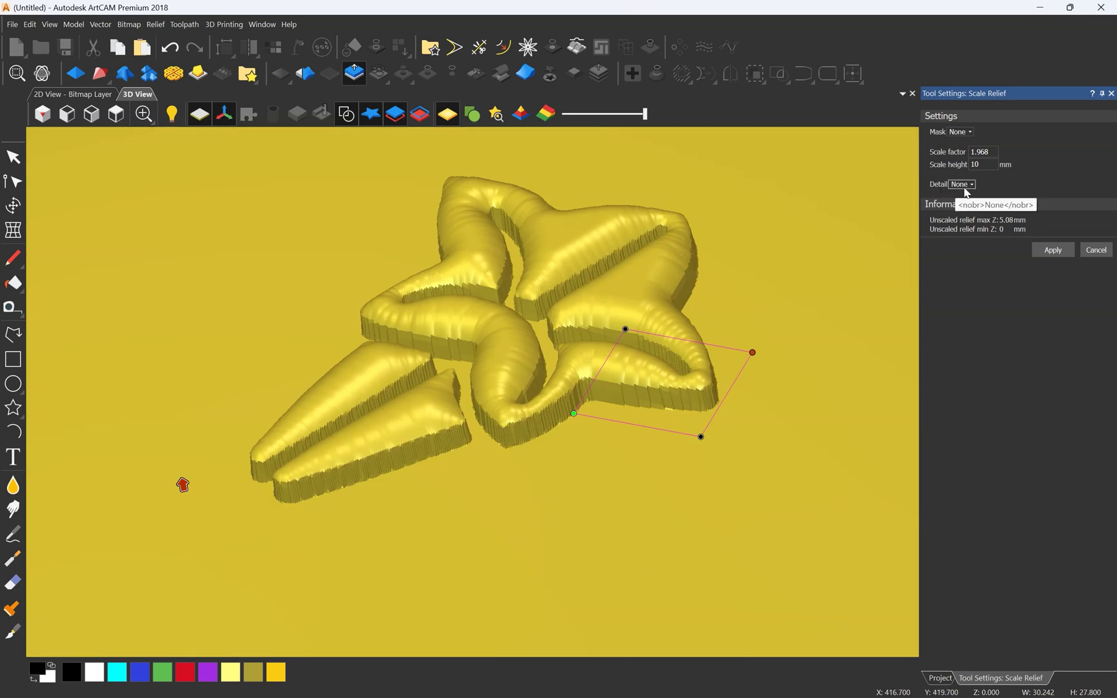
- Set the scaling detail to Emboss and examine the petal's surface texture up close
left_click(967, 185)
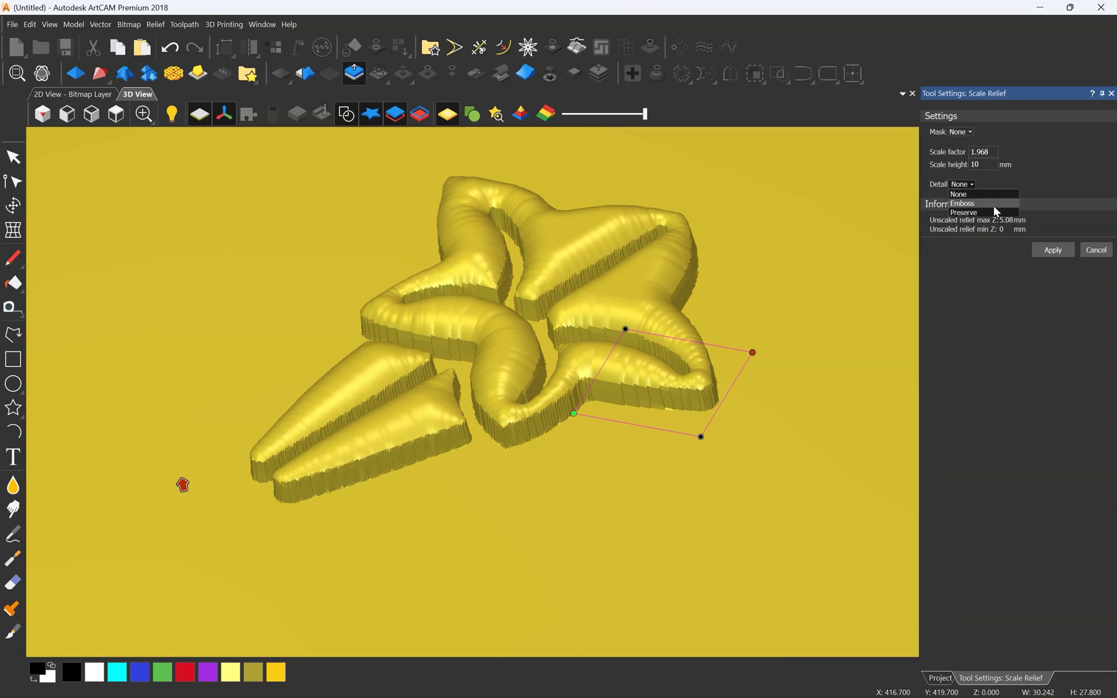
left_click(982, 204)
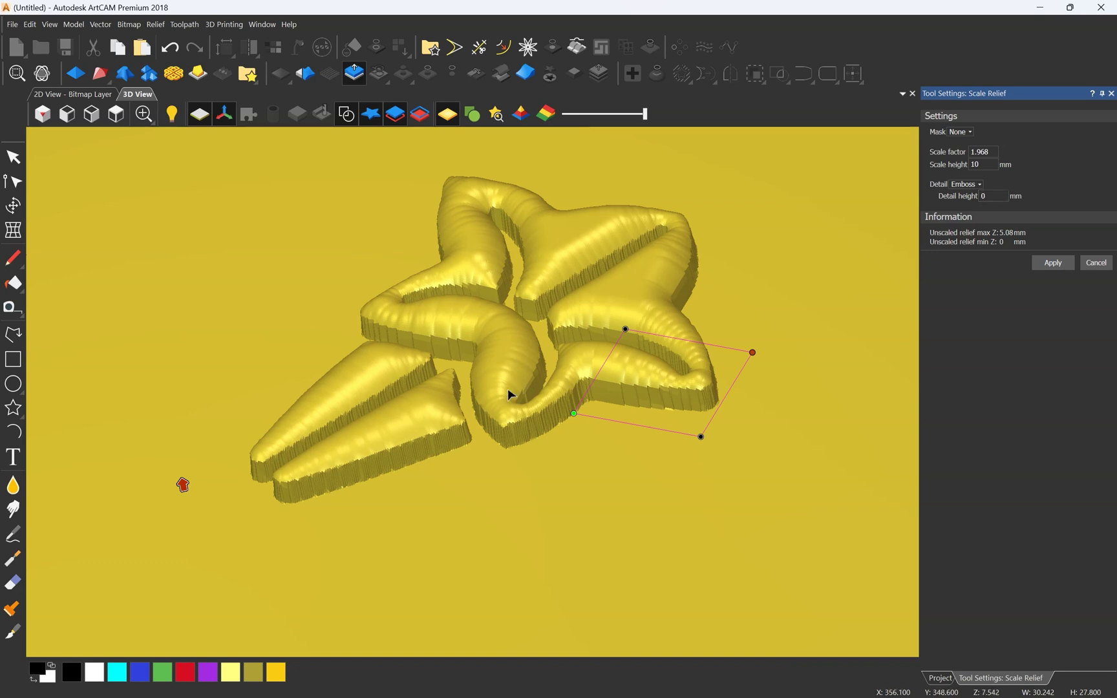
scroll(469, 431, "up", 4)
scroll(613, 411, "down", 2)
scroll(614, 410, "up", 2)
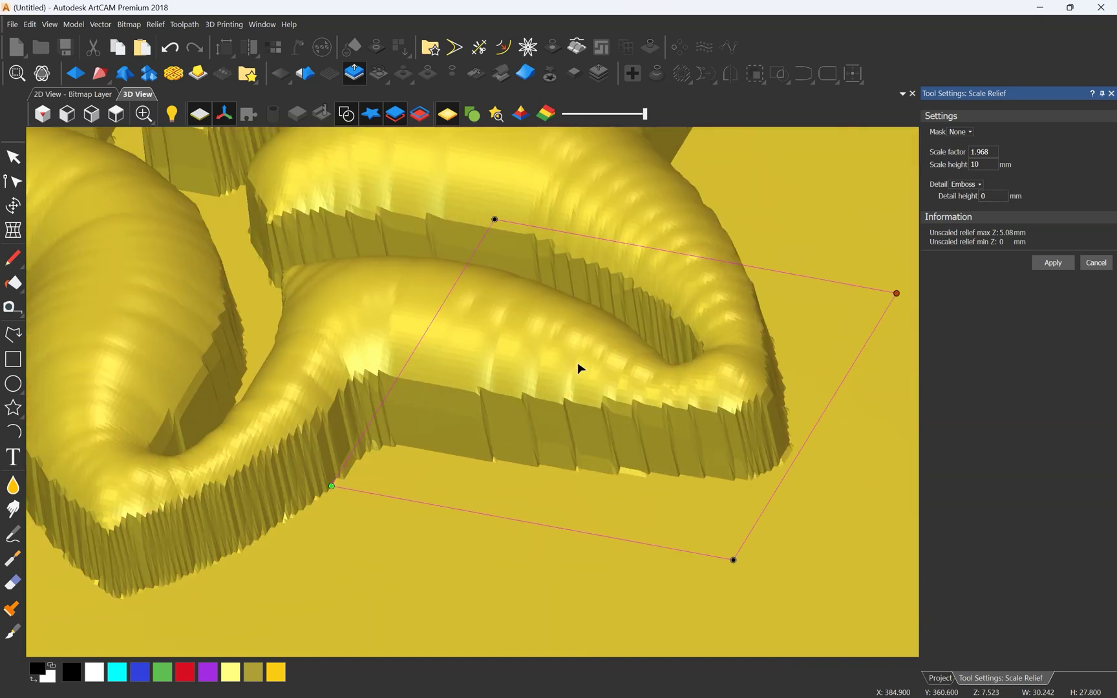
scroll(523, 327, "up", 1)
middle_click_drag(511, 322, 492, 349)
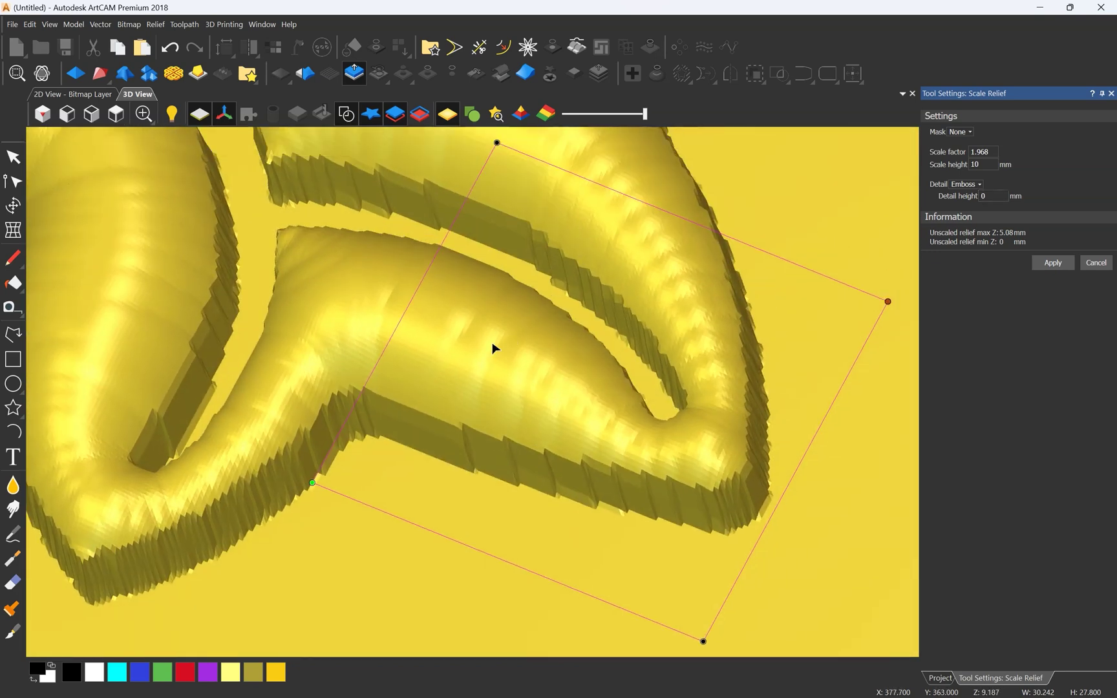
left_click_drag(487, 360, 551, 229)
scroll(497, 334, "up", 1)
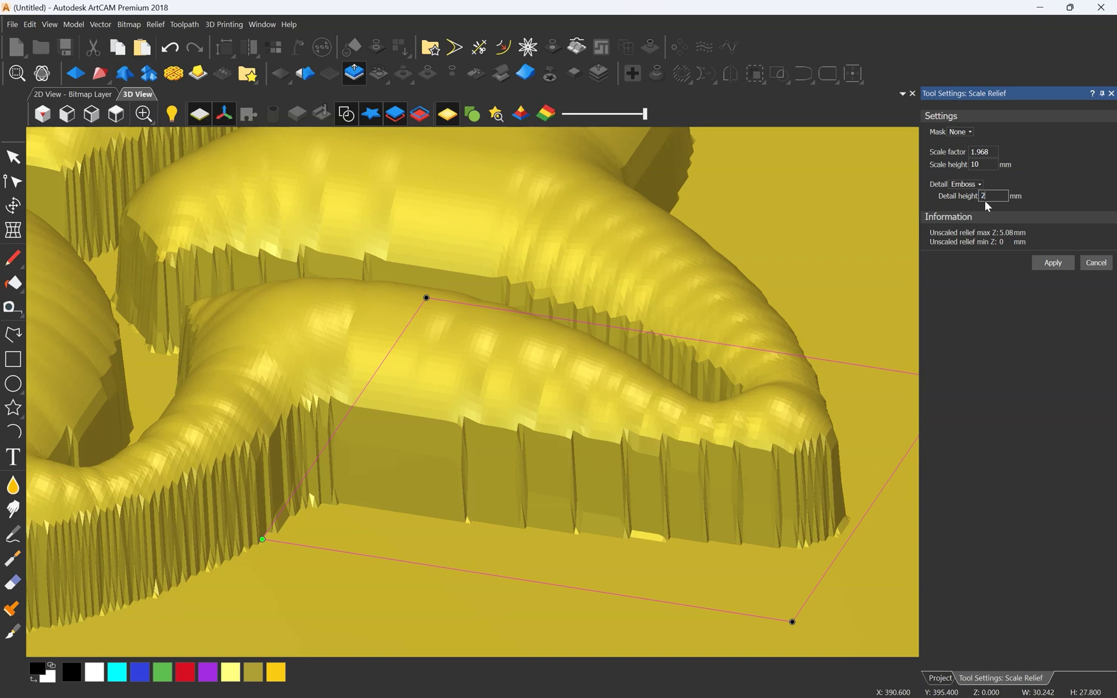
- Set the emboss detail height to 2 mm and check its effect on the petals
type("20")
key("BackSpace")
scroll(515, 373, "up", 2)
scroll(515, 373, "down", 3)
left_click_drag(418, 378, 395, 474)
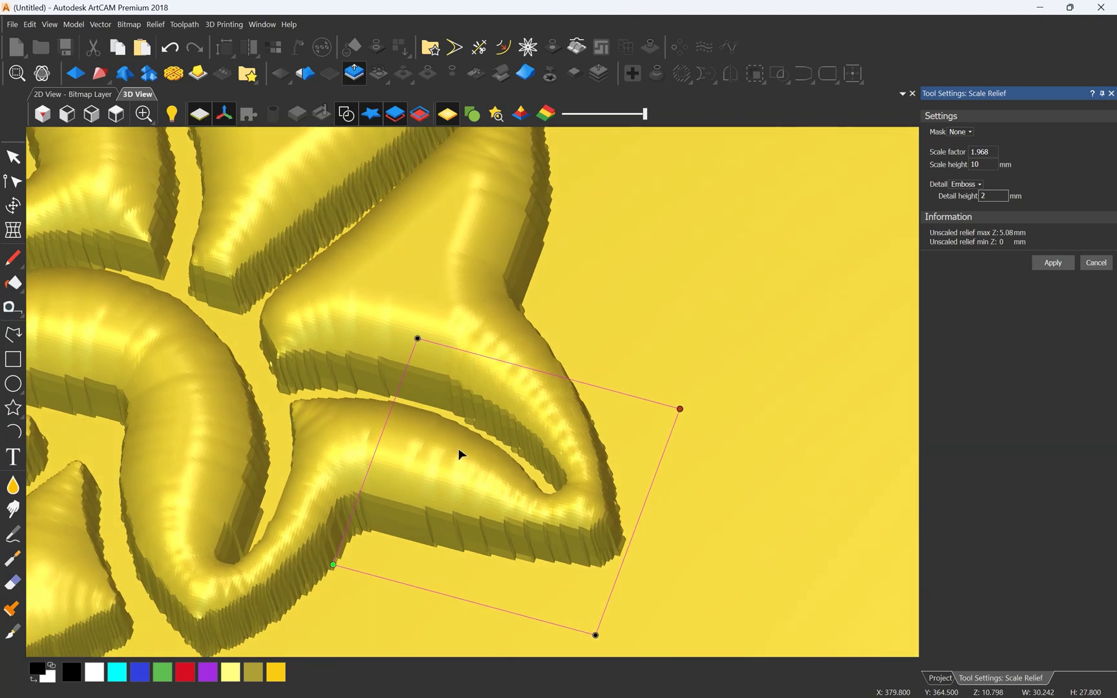
- Set the scale height to 5 mm and the emboss detail height to 20 mm, and inspect the exaggerated petal surface
scroll(461, 454, "up", 2)
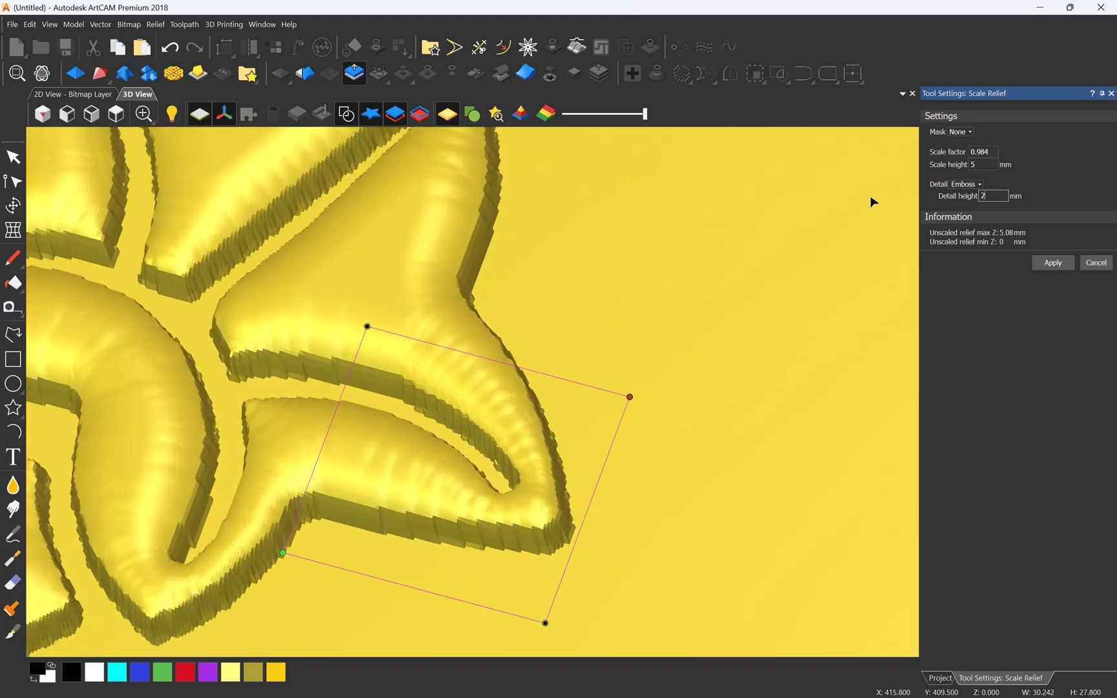
type("0")
scroll(525, 373, "down", 4)
scroll(424, 404, "up", 4)
left_click_drag(513, 351, 680, 230)
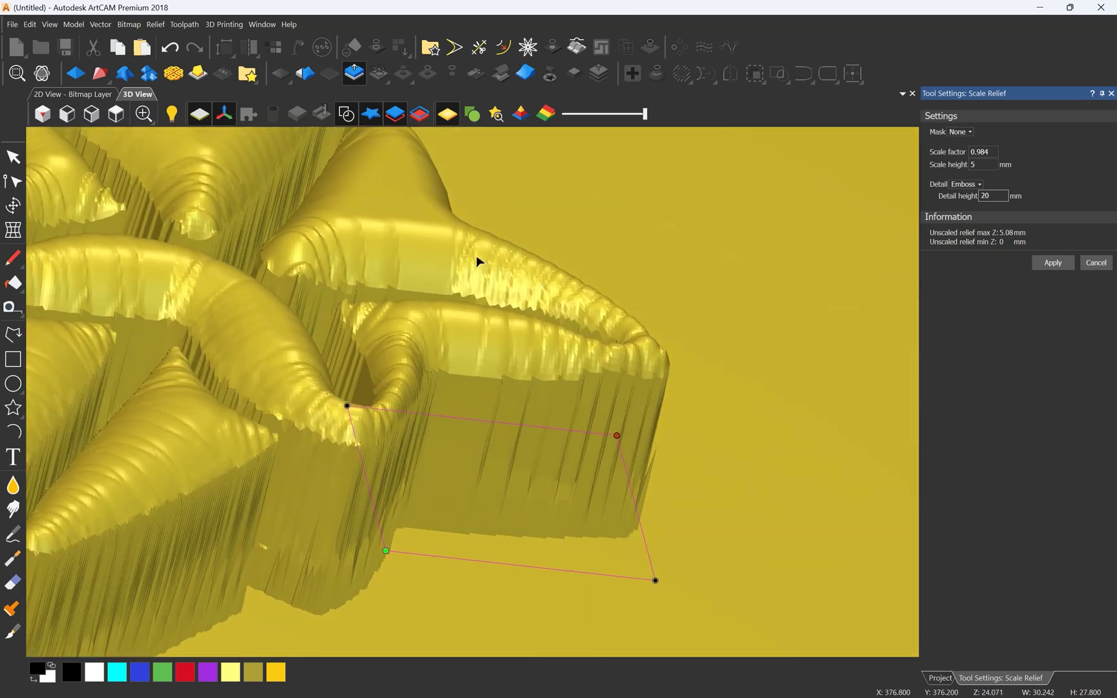
scroll(506, 266, "up", 3)
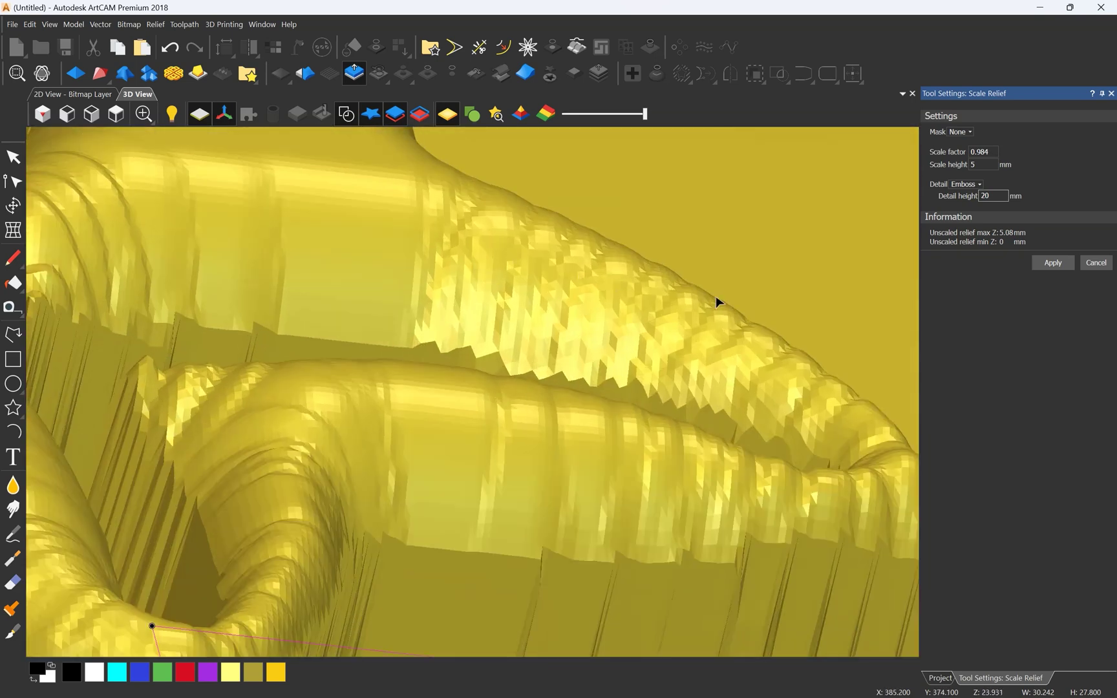
left_click_drag(715, 296, 509, 291)
- Switch the detail option to Preserve, with a detail height of 6 mm and 5 mm as the detail to preserve
left_click(971, 185)
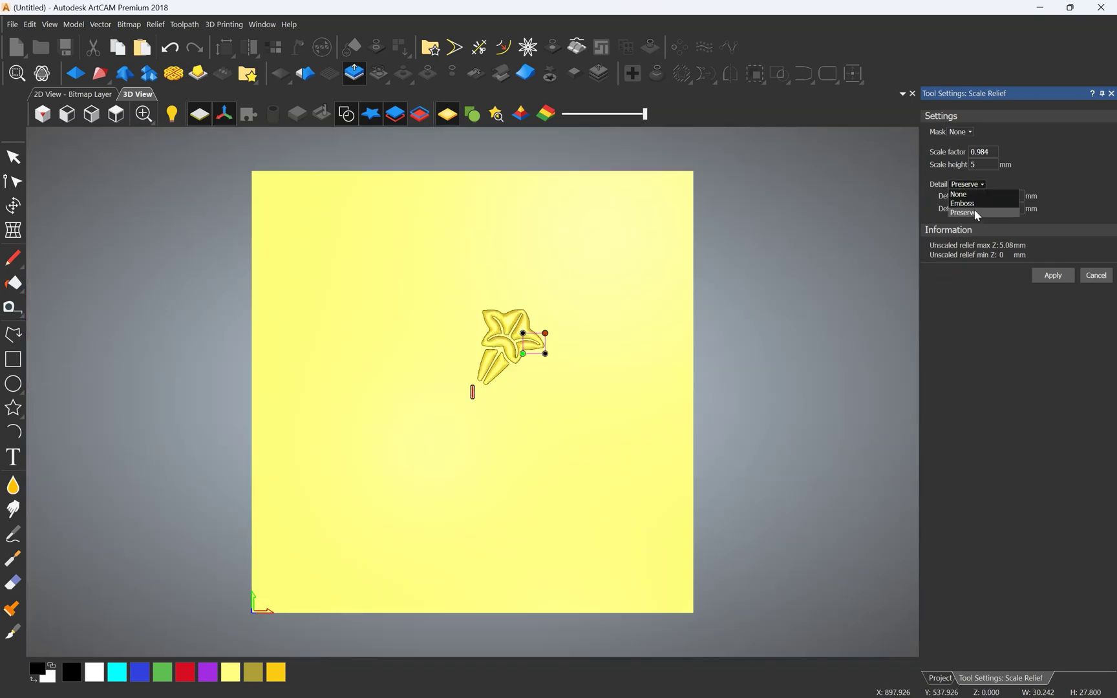
left_click(983, 212)
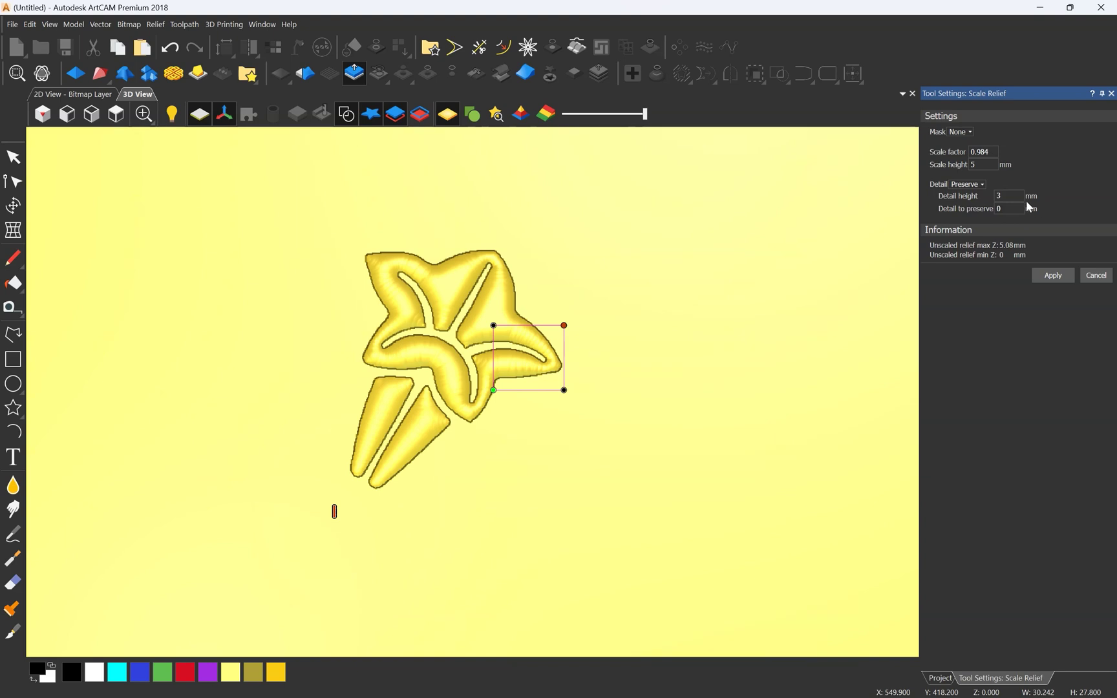
left_click(1003, 196)
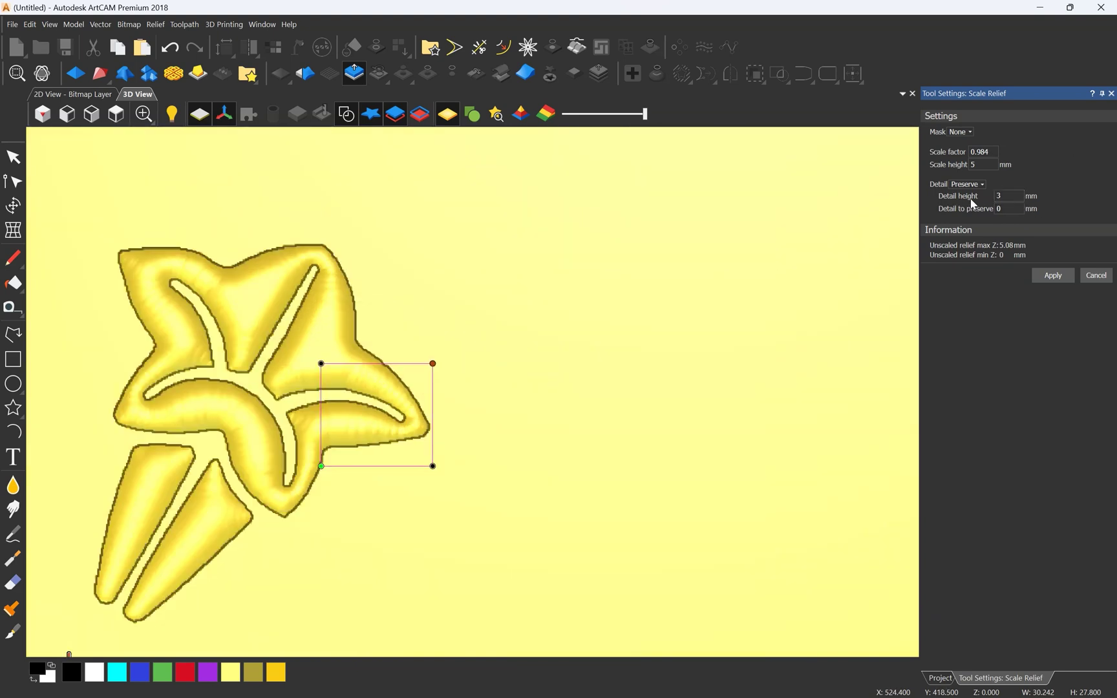
double_click(1002, 196)
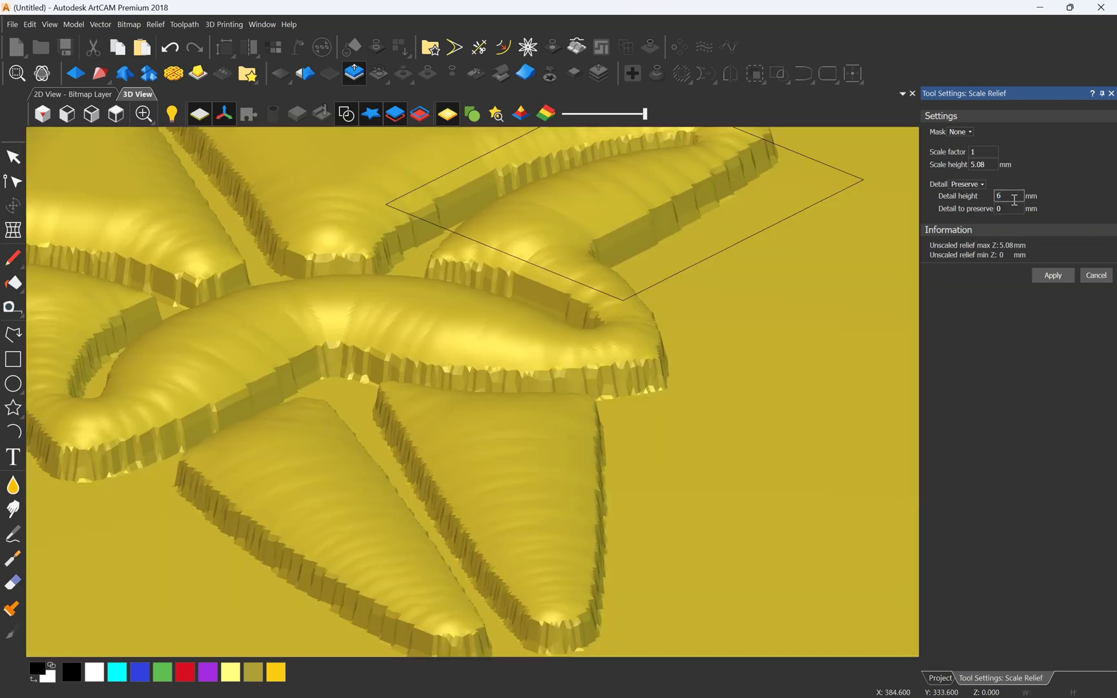
scroll(481, 361, "down", 5)
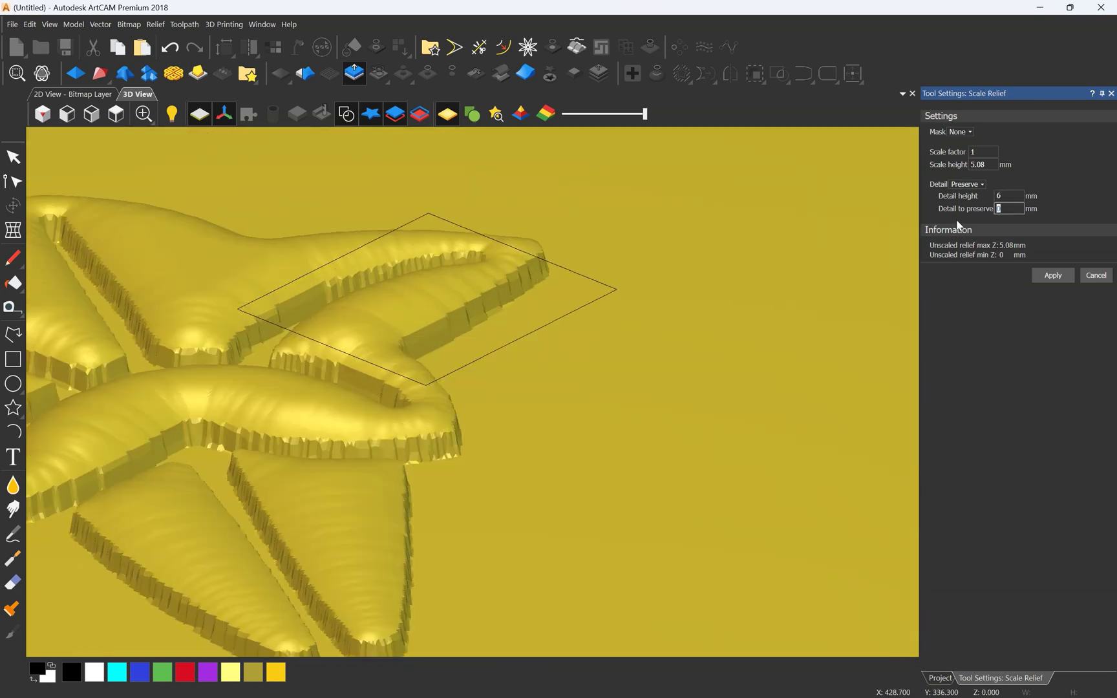
type("5")
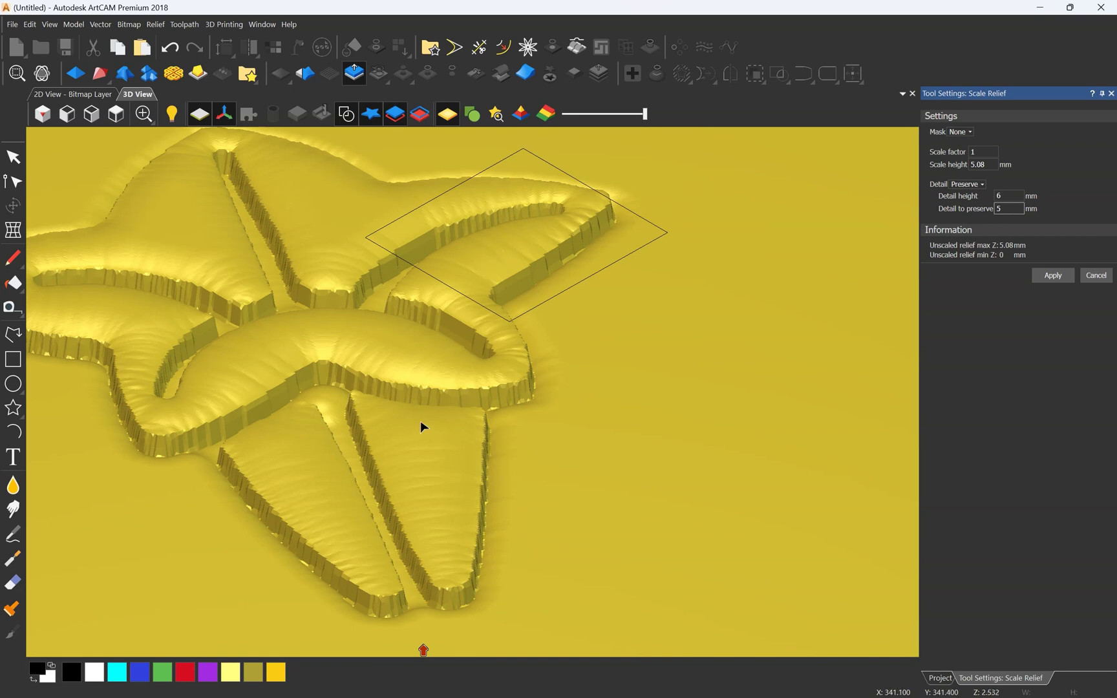
- Set the Preserve detail height to 3 mm, raise the scale height to about 6.8 mm, and leave Scale Relief
scroll(299, 520, "up", 2)
scroll(335, 518, "up", 3)
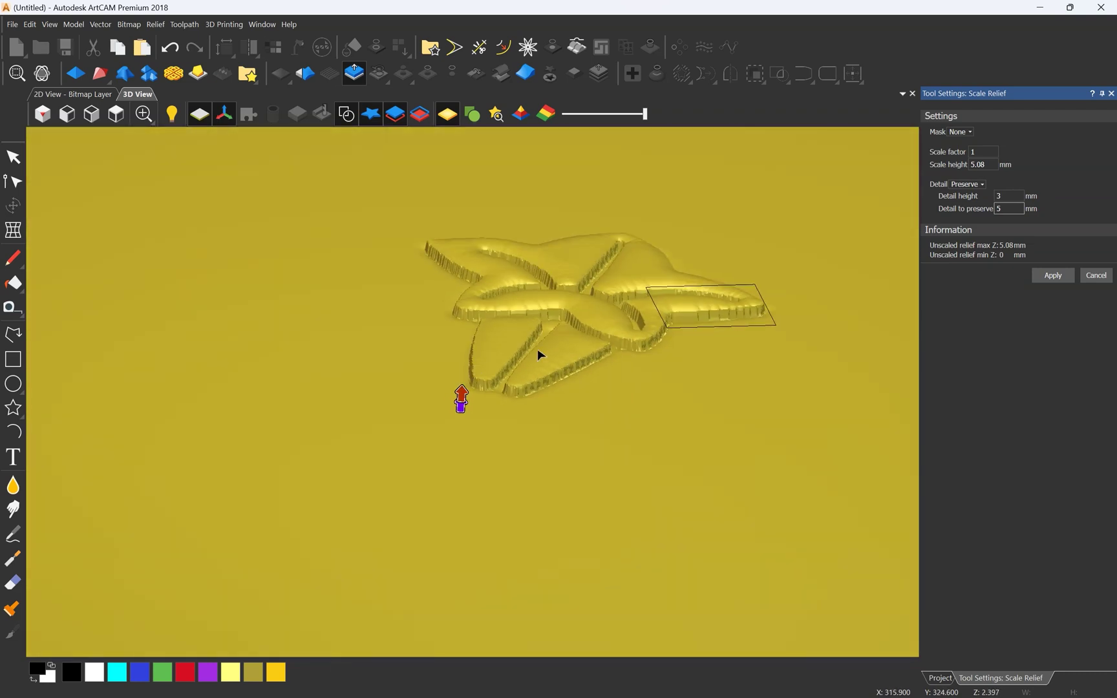
scroll(539, 368, "up", 3)
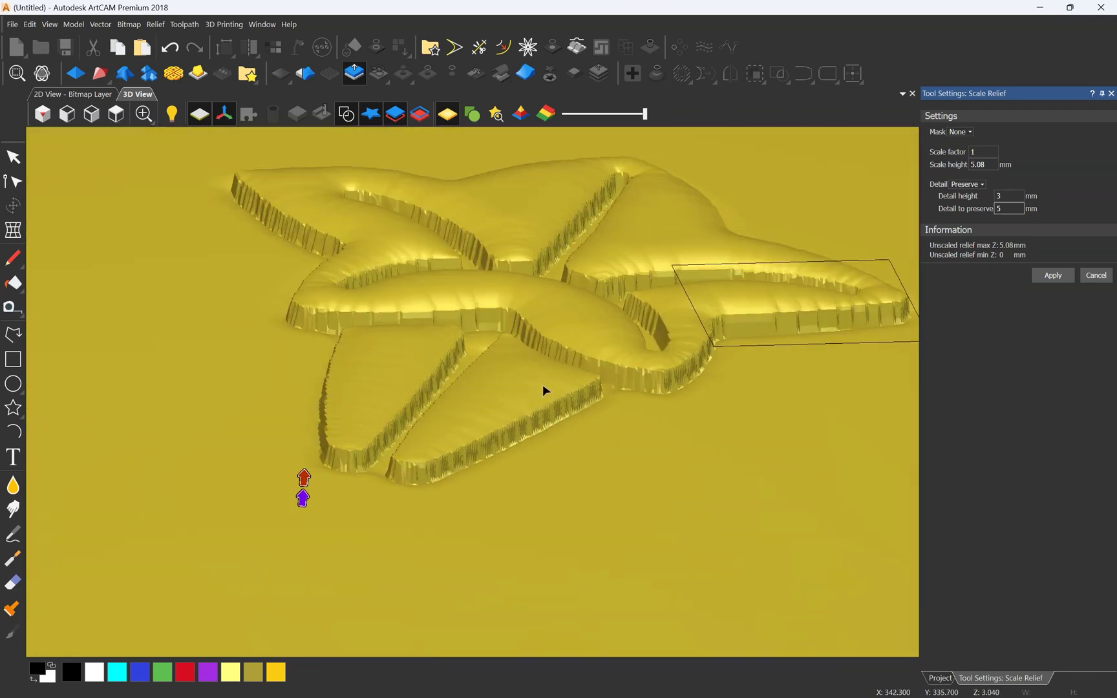
scroll(343, 485, "up", 3)
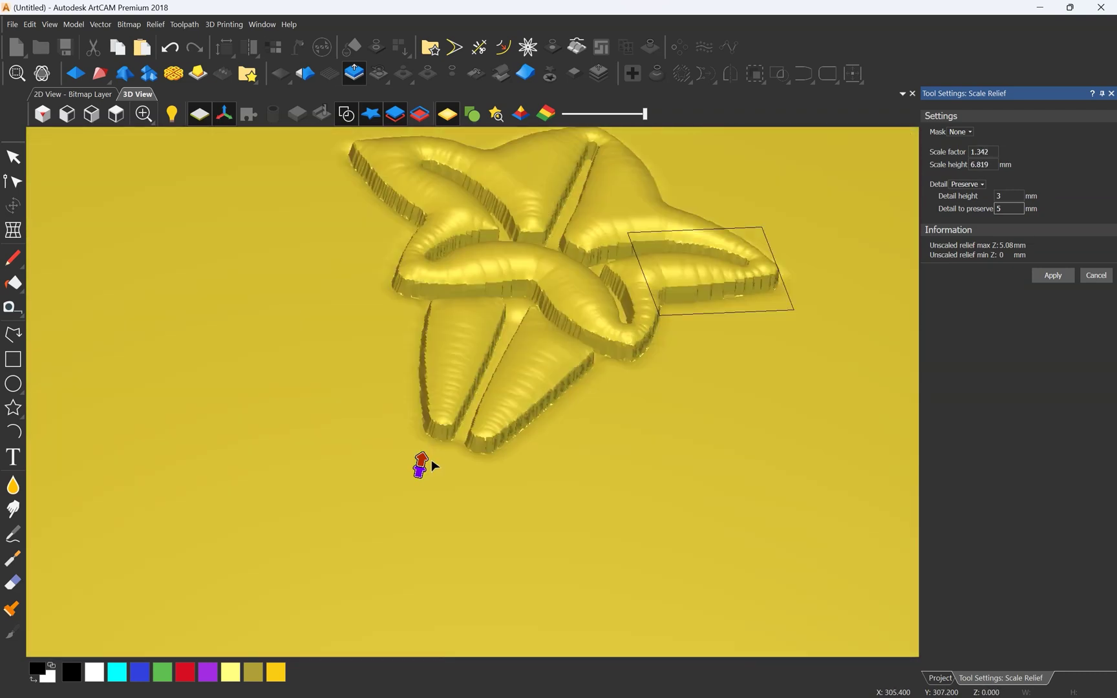
scroll(430, 461, "up", 3)
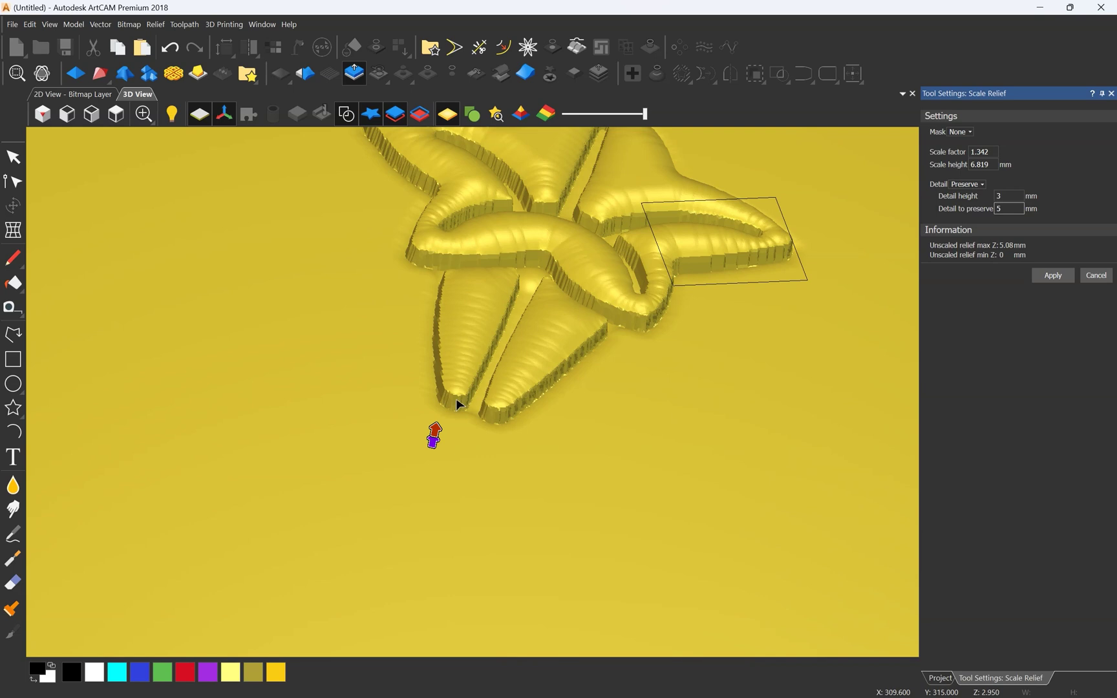
middle_click_drag(457, 400, 464, 396)
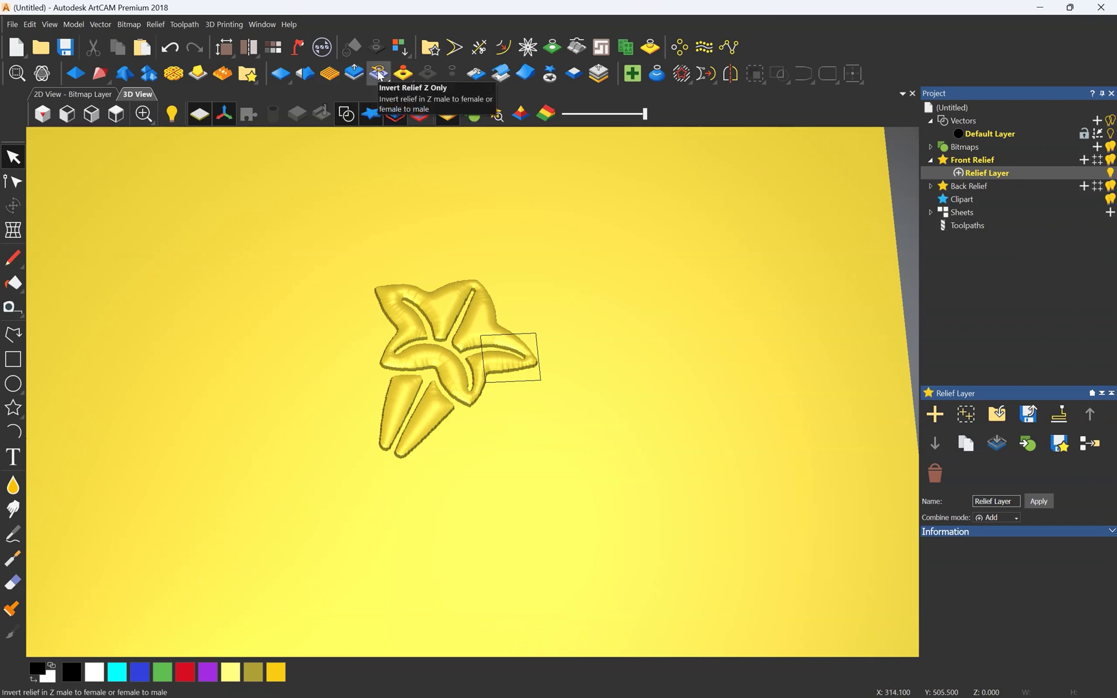
- Try to invert the flower's relief layer in Z only and examine the relief from an angle
left_click(379, 76)
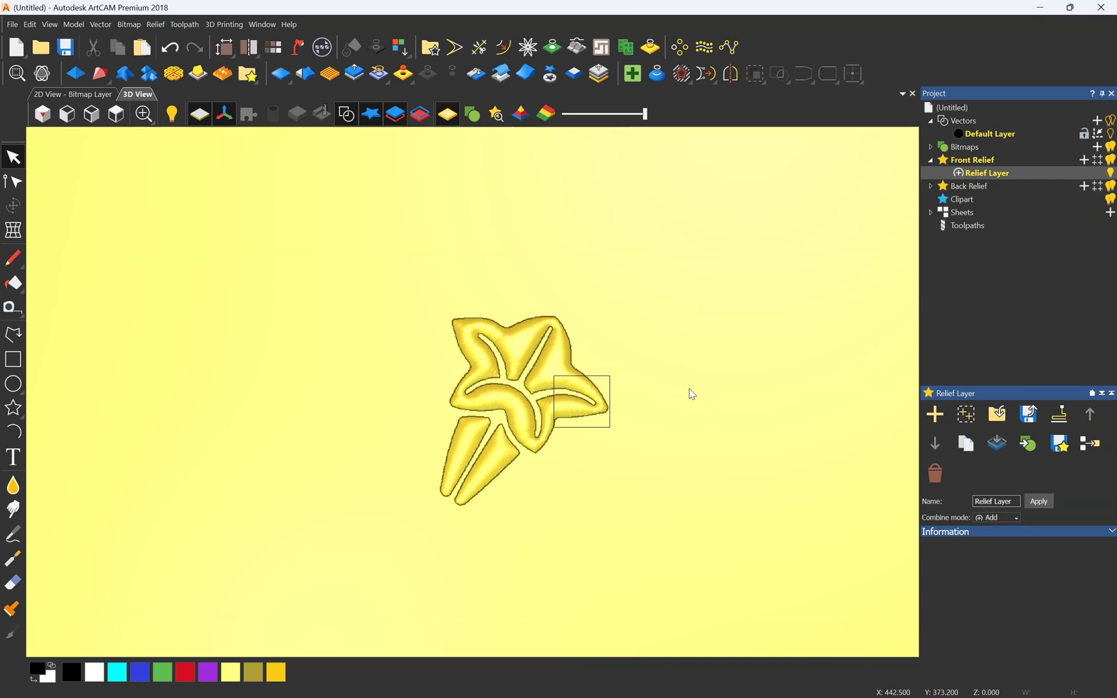
scroll(691, 393, "up", 2)
scroll(574, 407, "up", 2)
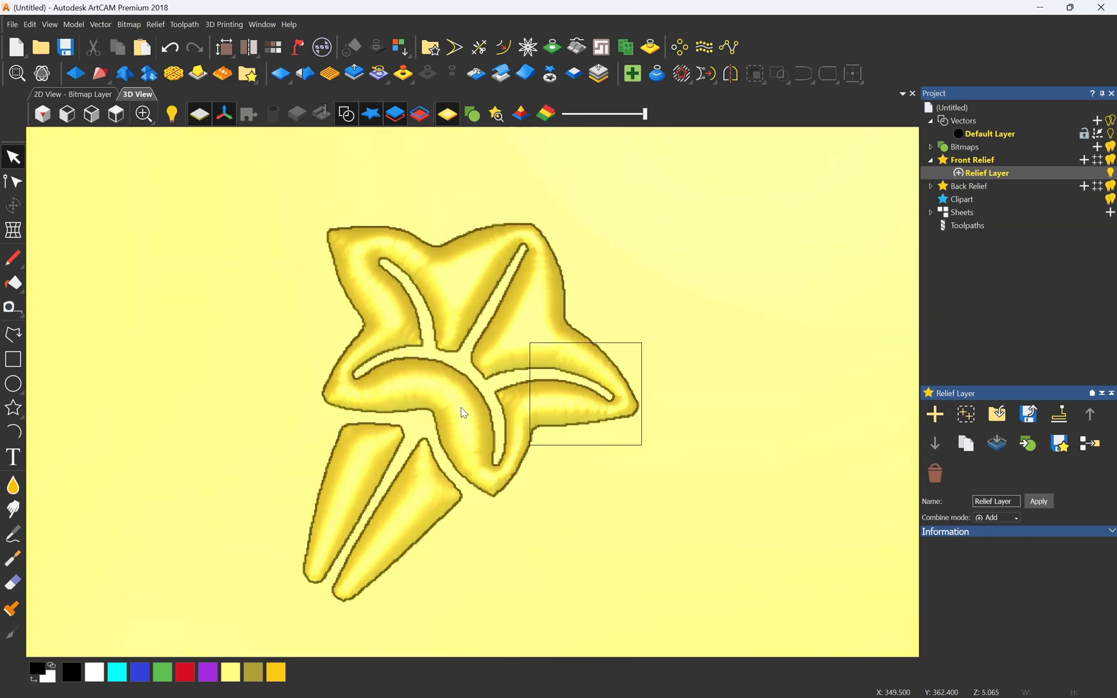
left_click_drag(586, 501, 651, 277)
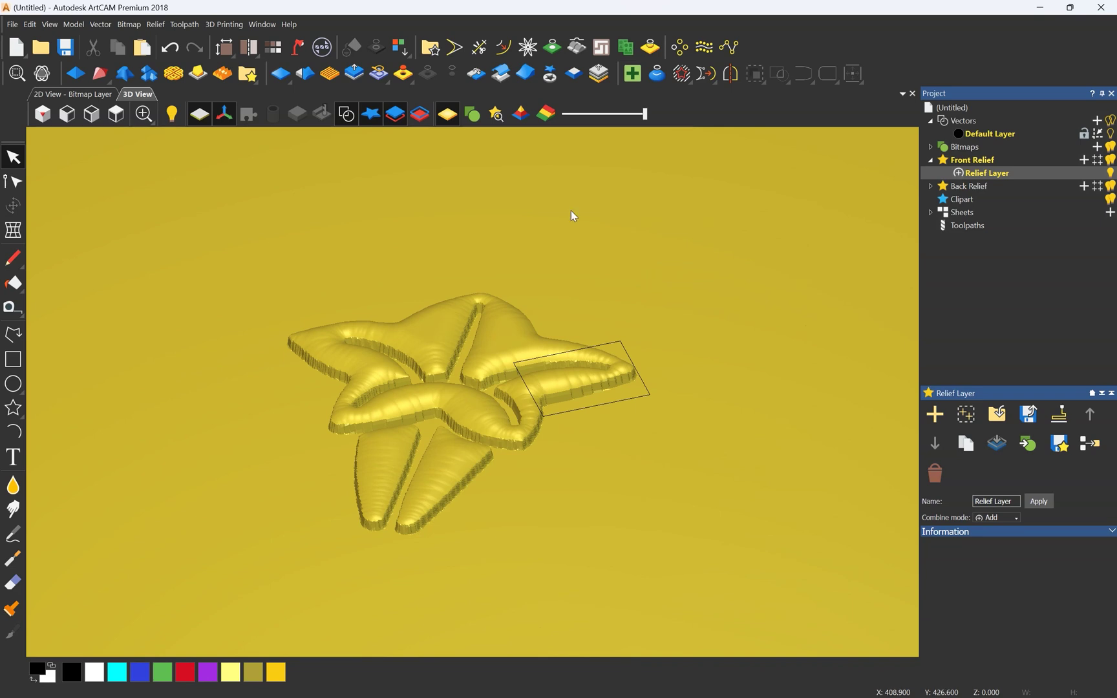
- Try Invert Relief in Z on the flower's relief layer and examine the sunken petals from several angles
left_click(379, 73)
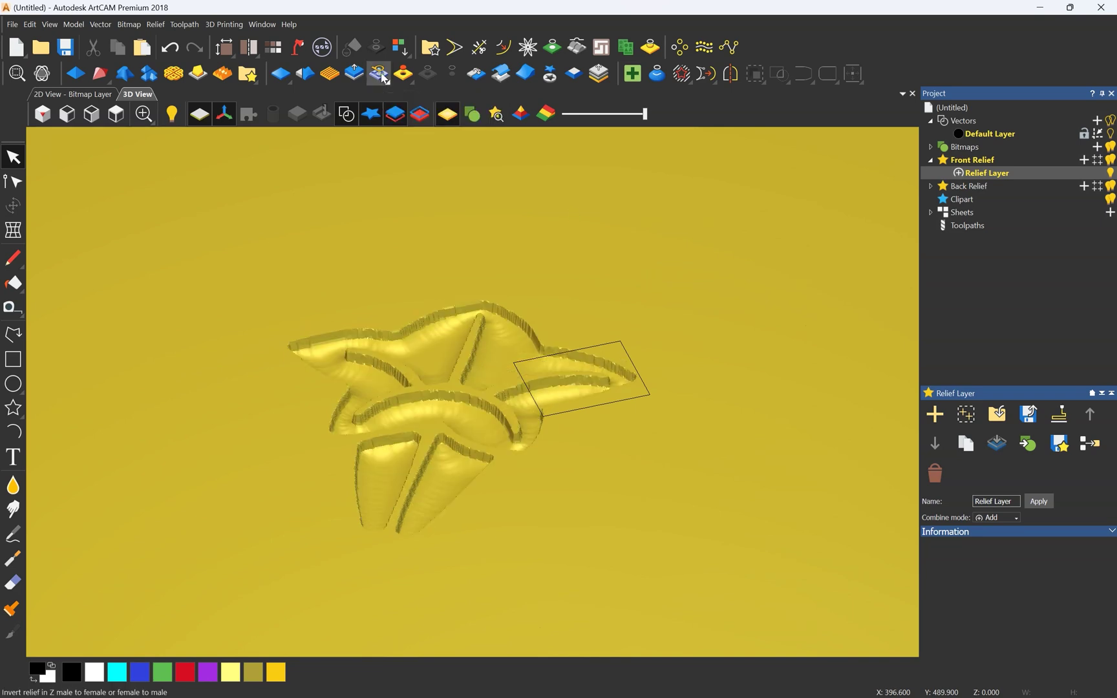
scroll(447, 347, "up", 3)
left_click_drag(448, 347, 502, 395)
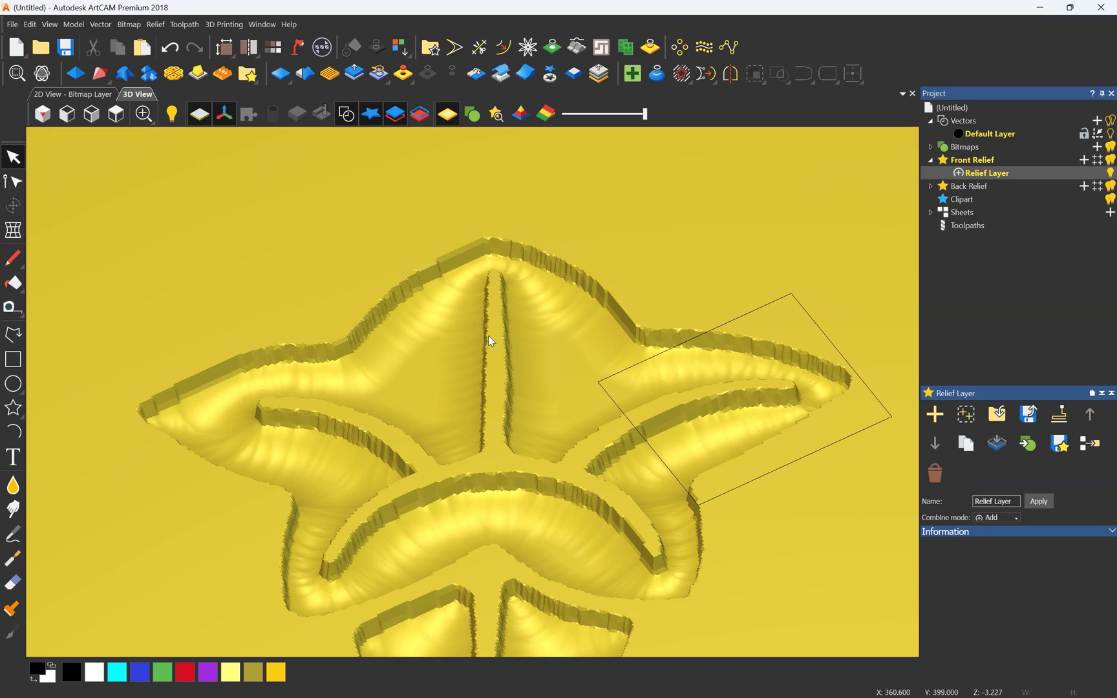
scroll(474, 351, "down", 3)
mouse_move(481, 445)
left_mouse_down()
mouse_move(524, 465)
mouse_move(445, 523)
mouse_move(333, 298)
mouse_move(451, 326)
mouse_move(411, 366)
mouse_move(488, 469)
left_mouse_up()
scroll(488, 469, "up", 4)
scroll(474, 451, "down", 2)
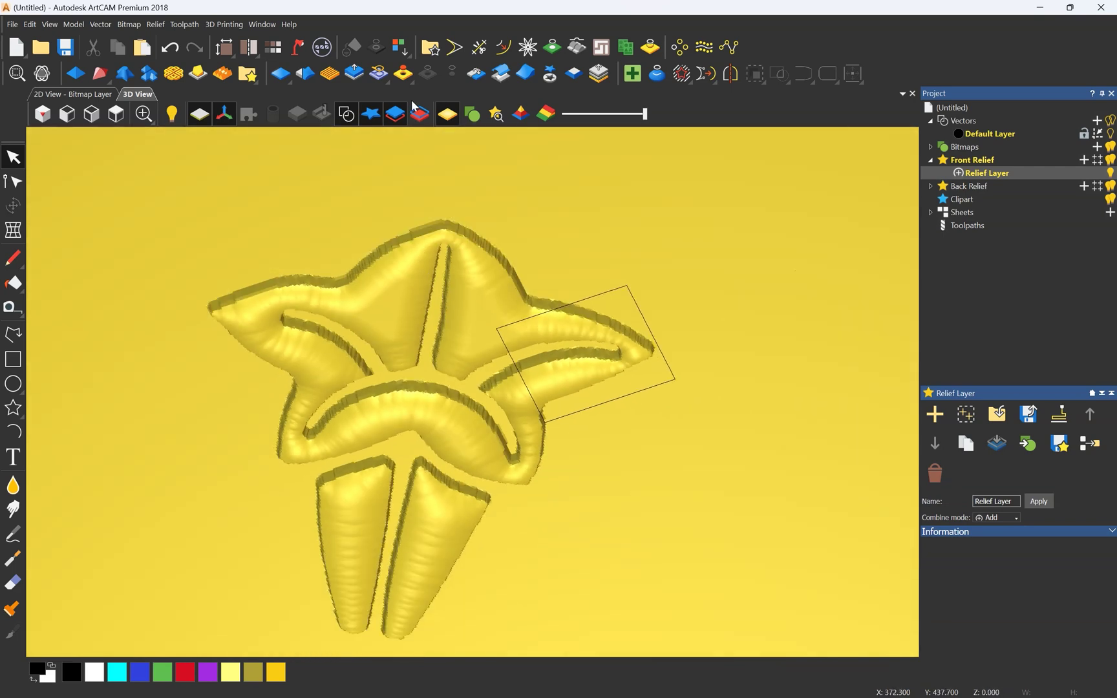
- Invert the flower relief in Z back to its raised form, examine it, and undo the last inversion
left_click(378, 71)
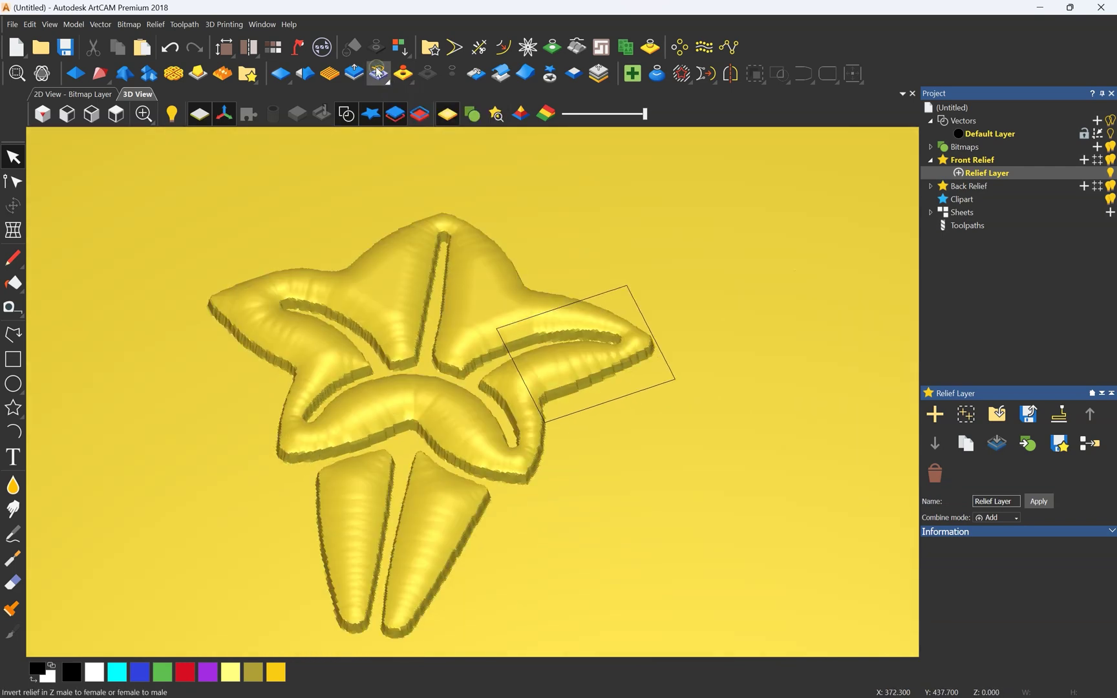
left_click_drag(463, 406, 504, 336)
scroll(504, 336, "down", 1)
scroll(412, 393, "up", 3)
key("ctrl+z")
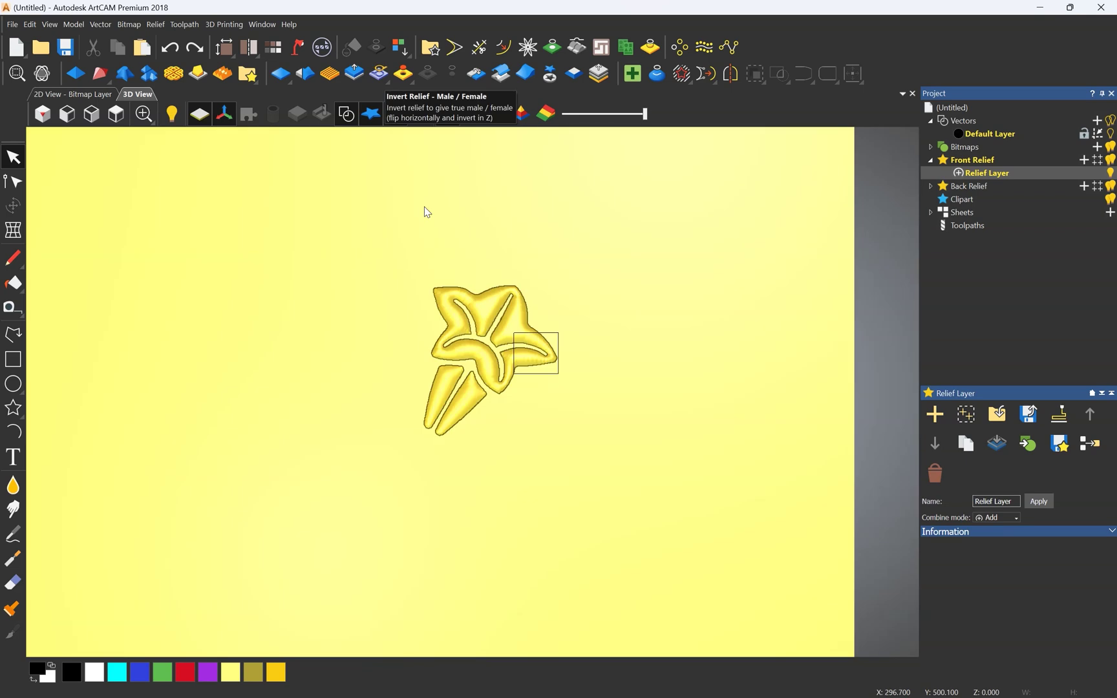
- Duplicate the flower's relief layer, apply Invert Relief - Male / Female to the original layer, and compare both flowers from an angle
left_click(385, 84)
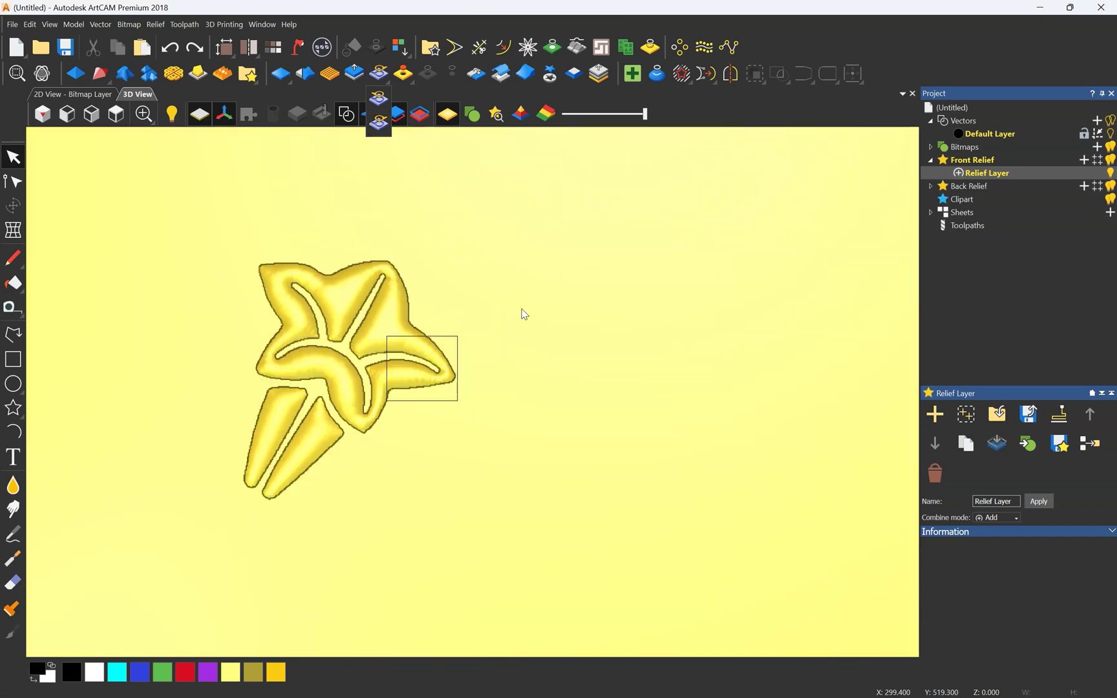
scroll(517, 300, "down", 2)
left_click(467, 297)
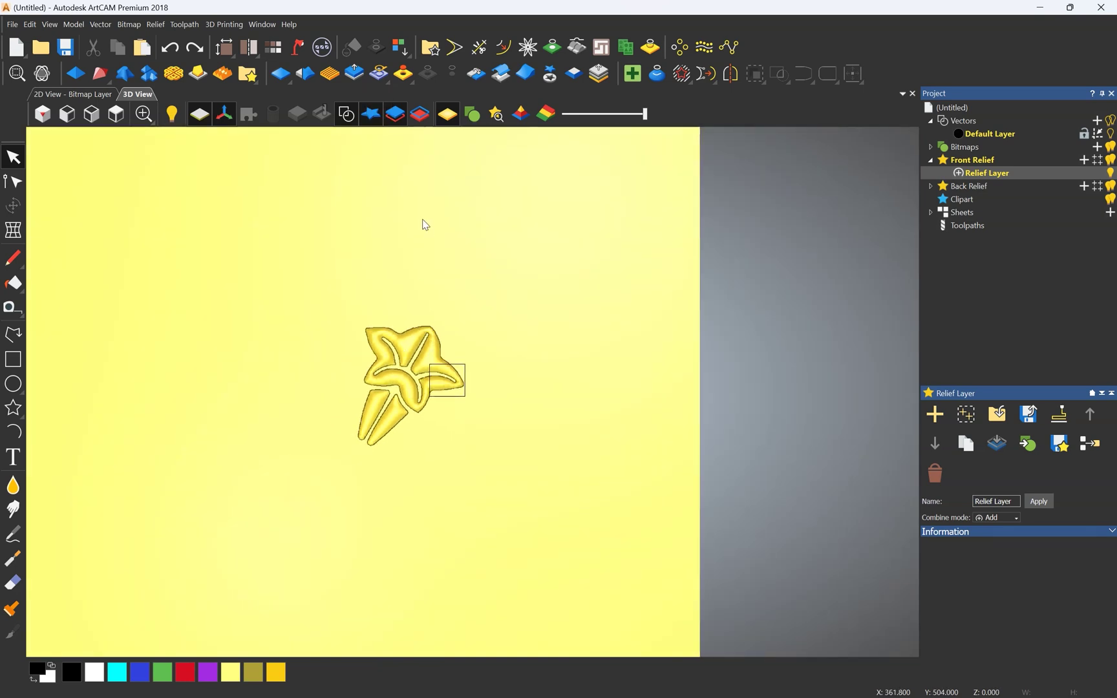
scroll(423, 221, "up", 2)
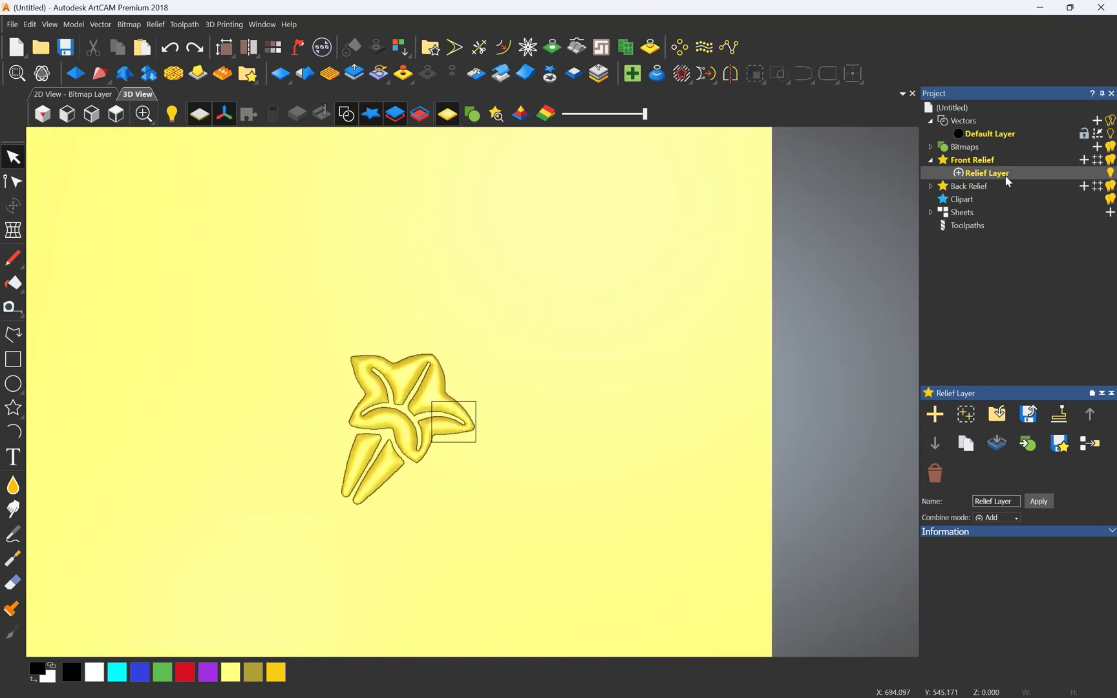
left_click(966, 446)
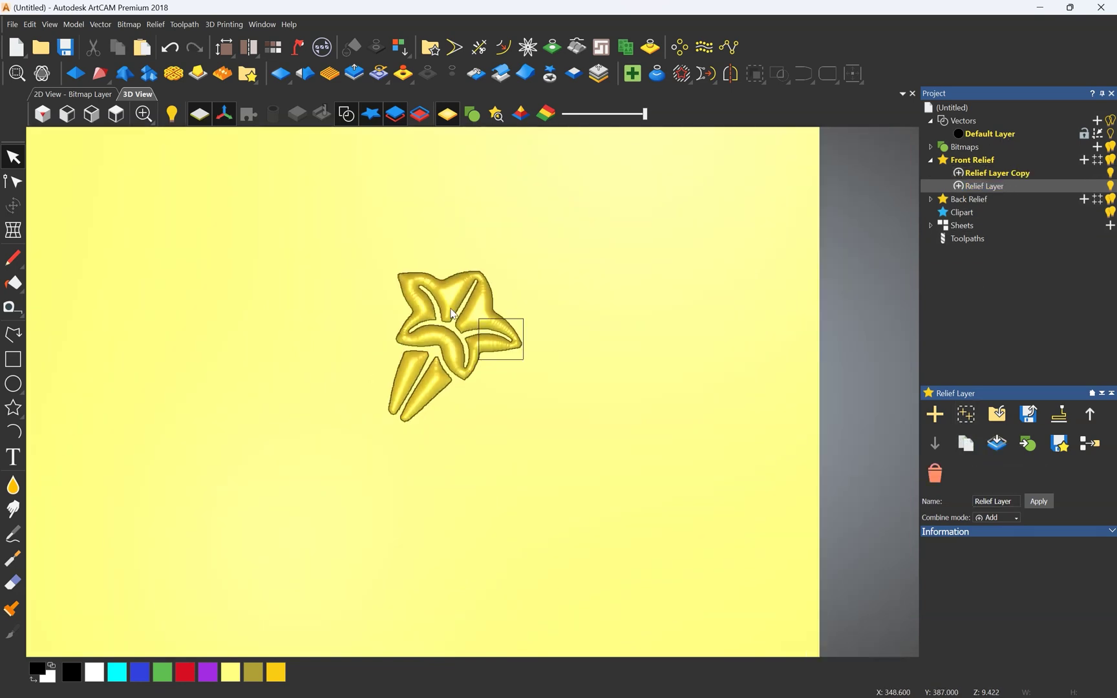
left_click(383, 79)
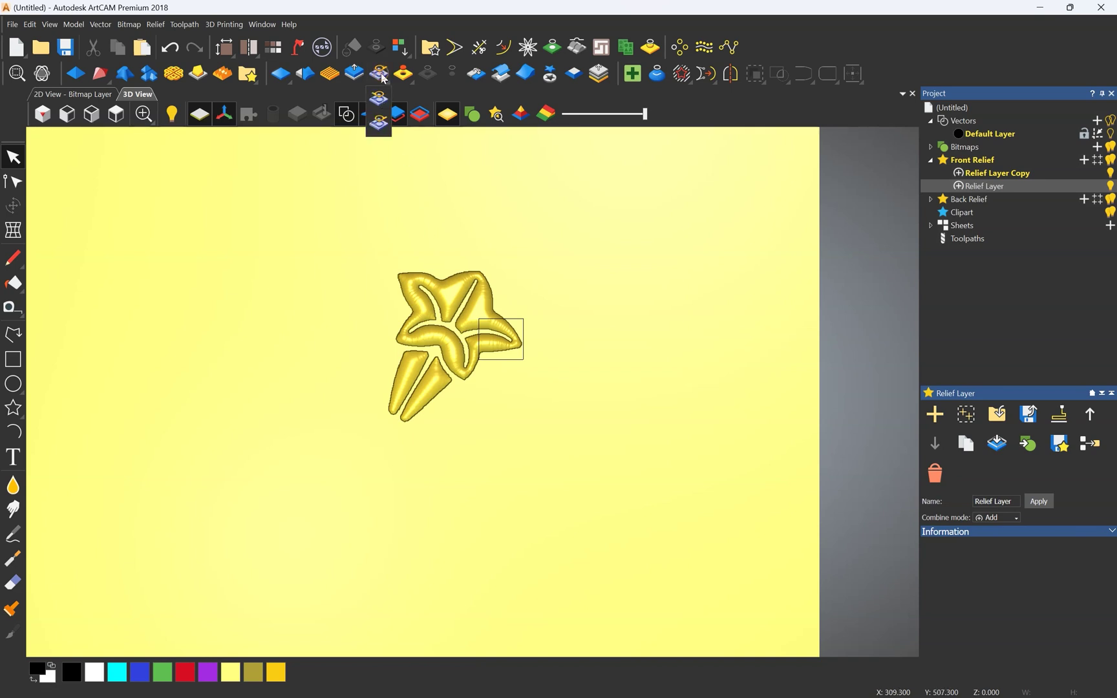
left_click(379, 125)
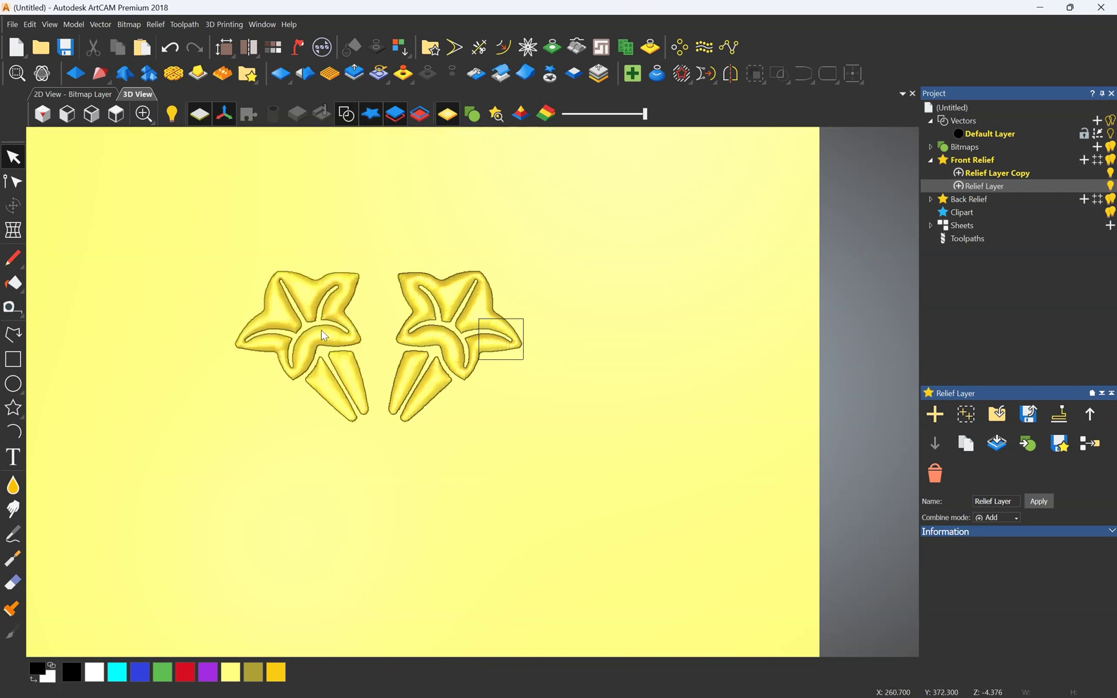
scroll(330, 331, "up", 2)
middle_click_drag(428, 395, 394, 168)
scroll(349, 379, "up", 4)
scroll(431, 386, "down", 4)
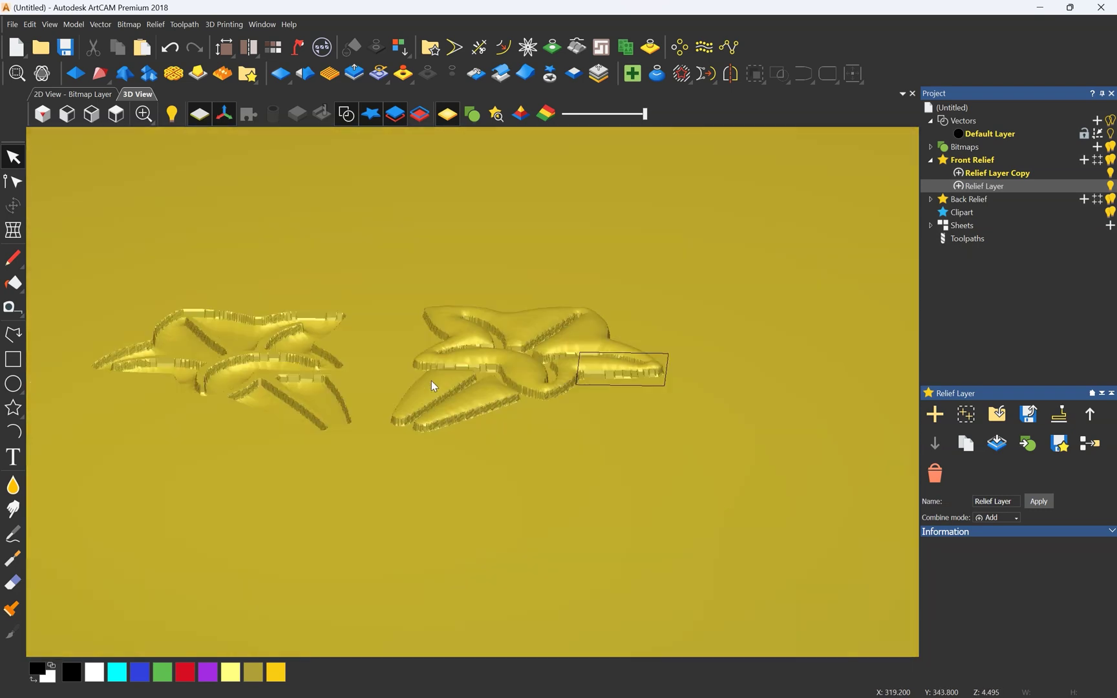
middle_click_drag(425, 339, 400, 394)
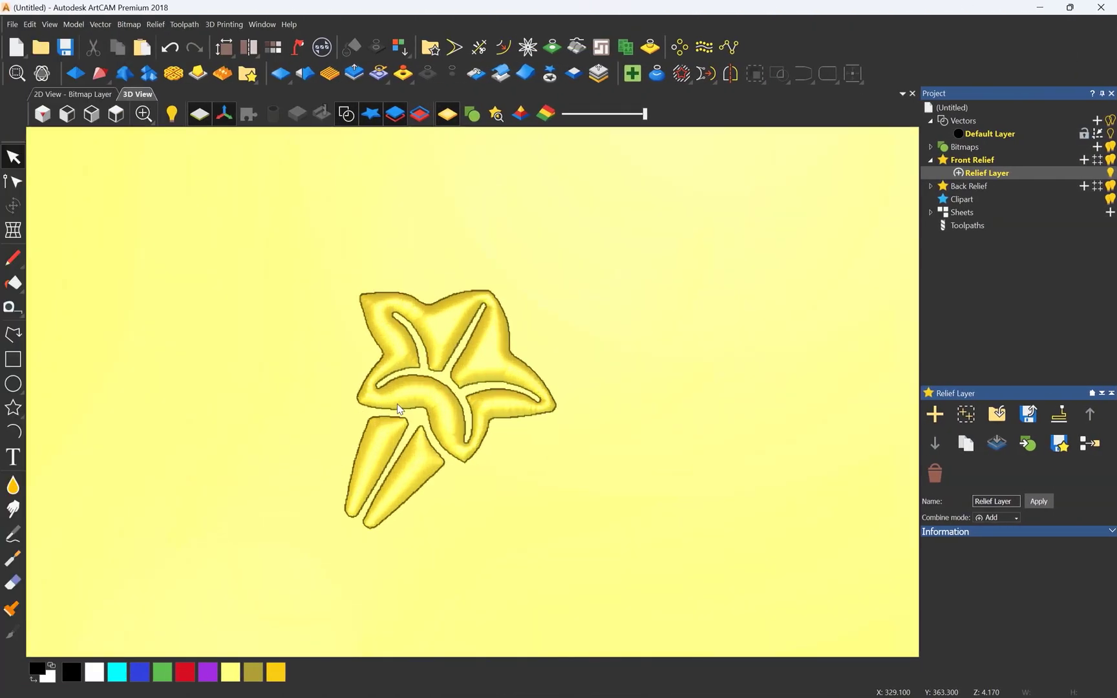
- Draw a closed smooth polyline about 124 mm wide and 93 mm high around the flower head, leaving out the two lower leaves
scroll(433, 423, "up", 3)
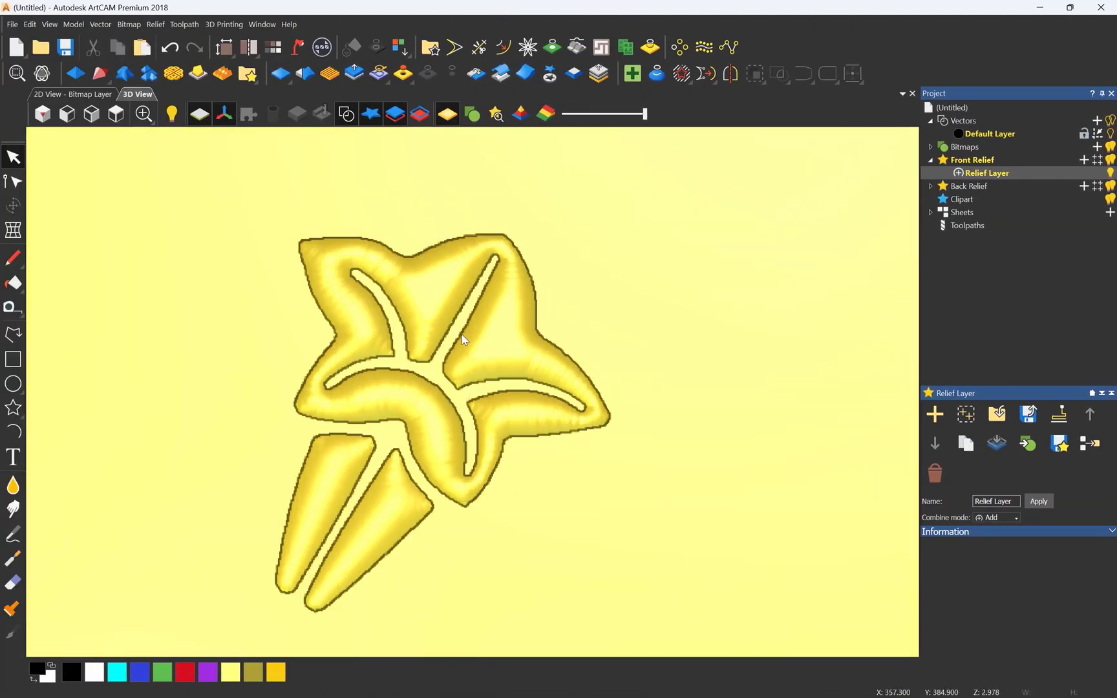
scroll(461, 334, "down", 2)
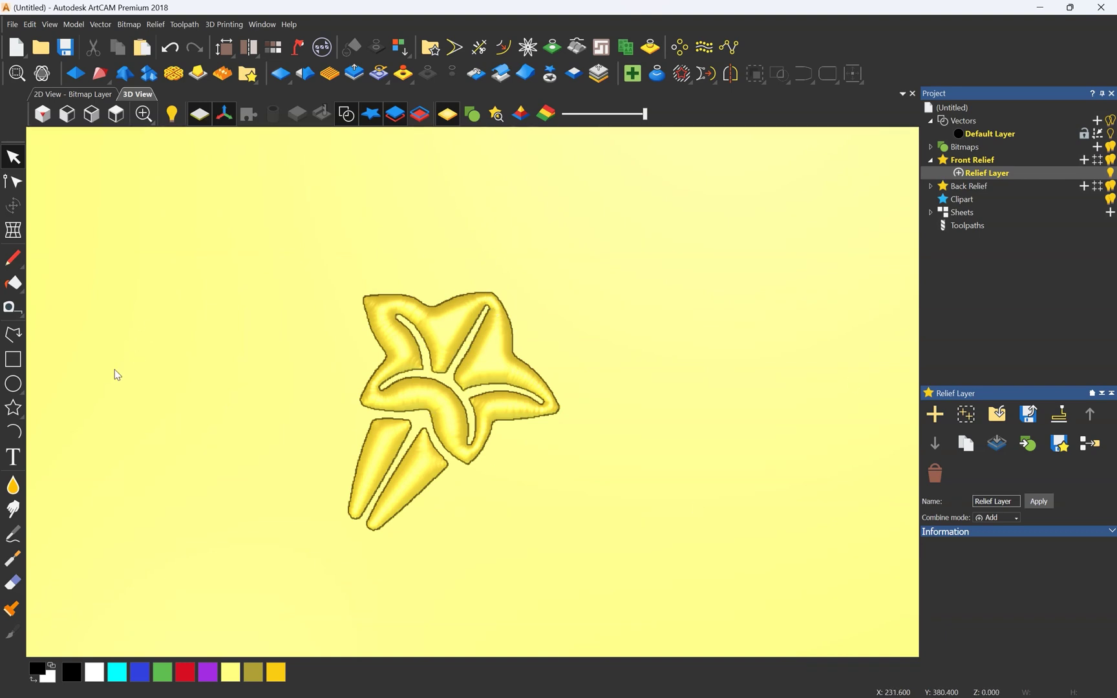
left_click(13, 334)
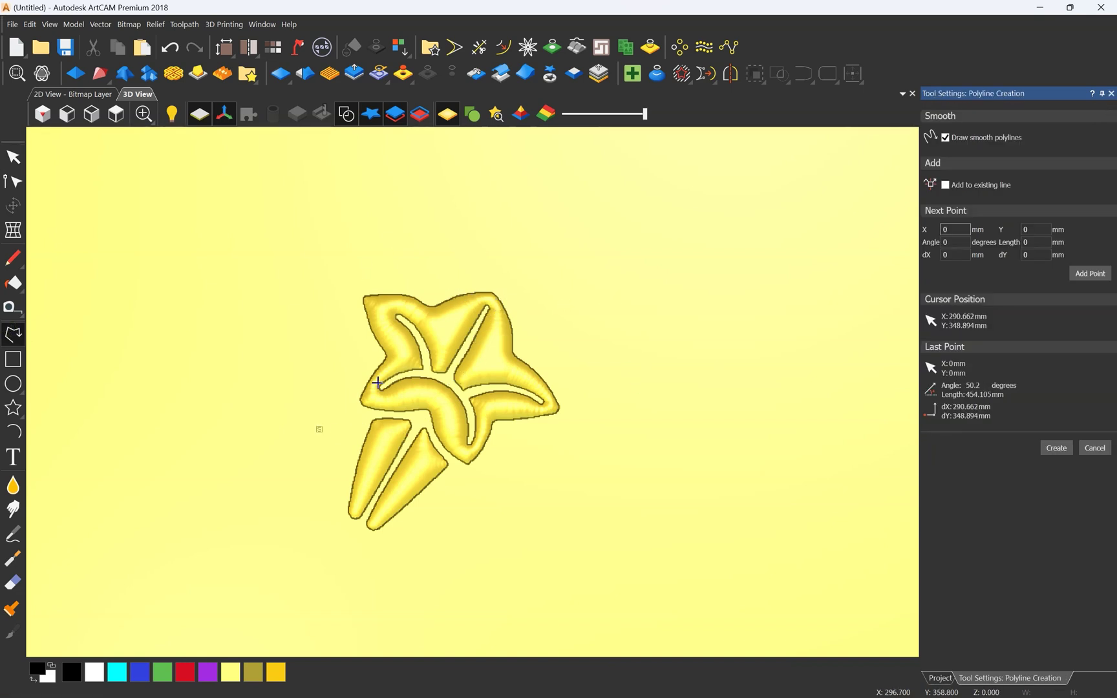
left_click(1111, 93)
left_click(13, 334)
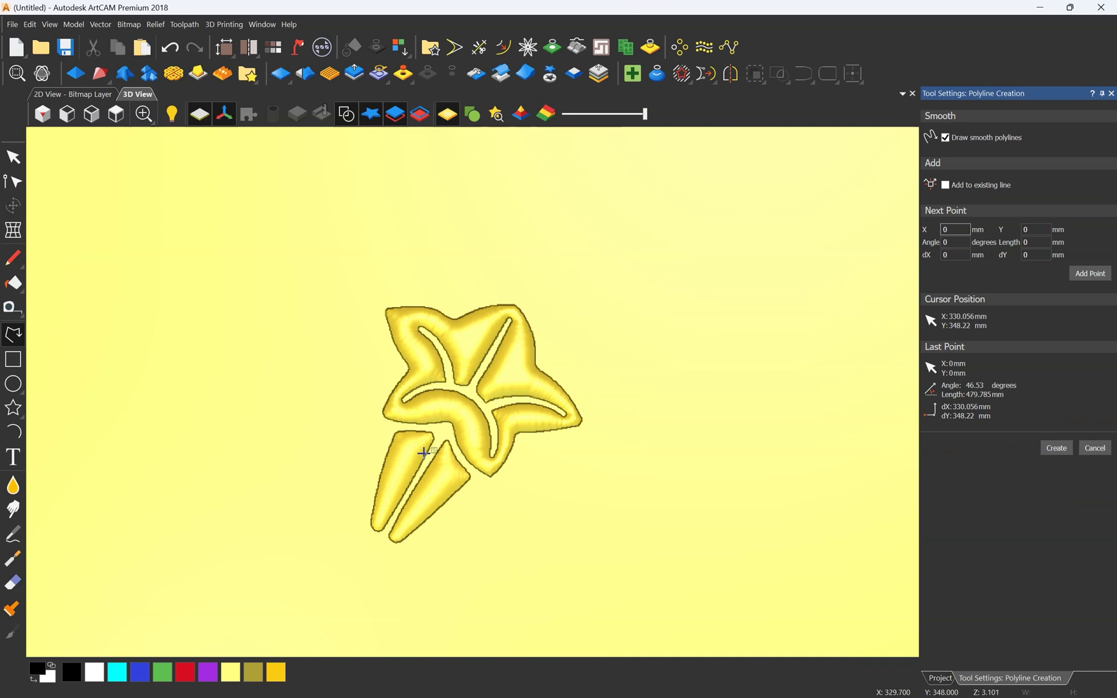
scroll(453, 430, "up", 3)
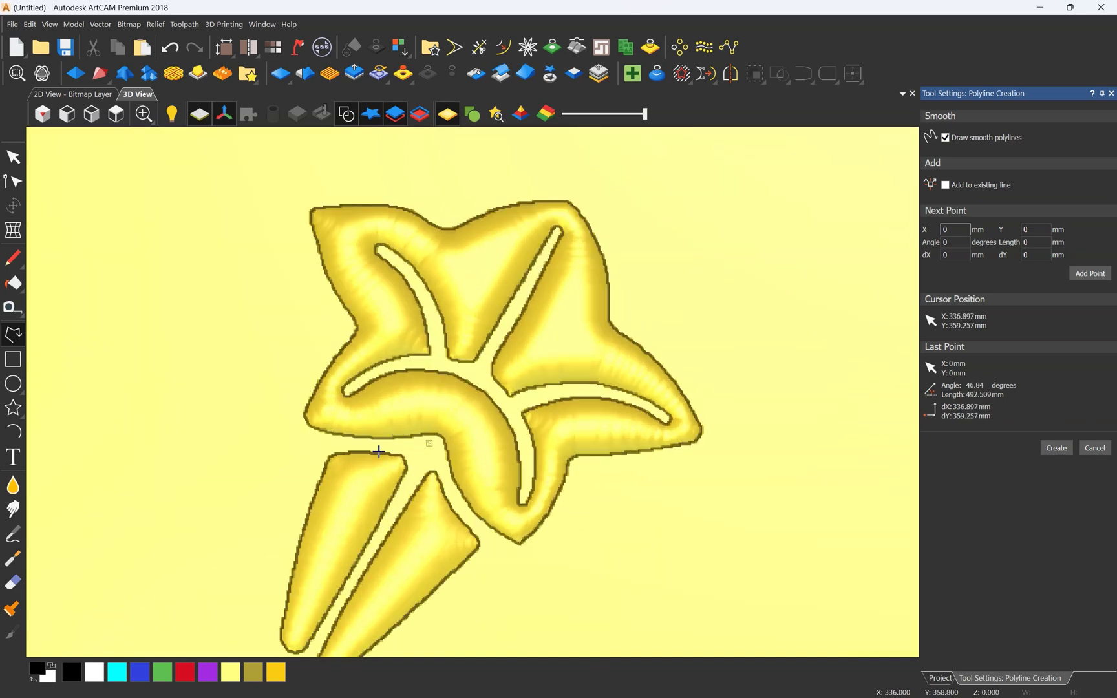
mouse_move(413, 446)
left_mouse_down()
mouse_move(322, 443)
mouse_move(232, 372)
mouse_move(256, 186)
left_mouse_up()
left_click(353, 149)
left_click(612, 171)
left_click(800, 429)
left_click(737, 564)
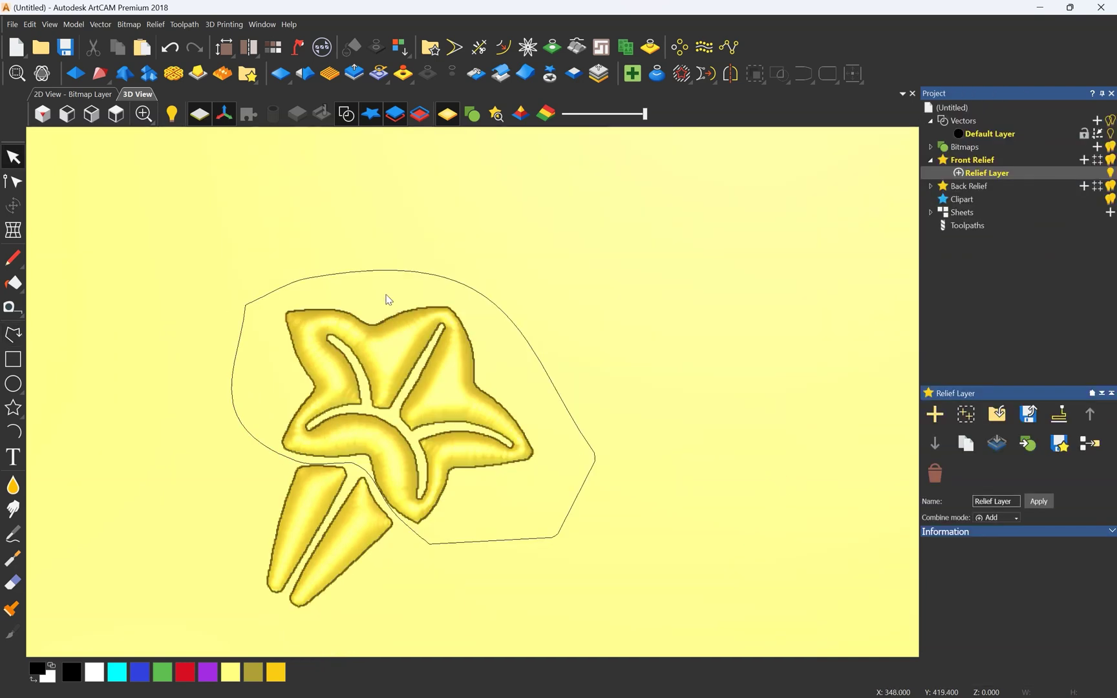
- Select the outline around the flower head and try zeroing the relief inside the vector and outside it, undoing each
left_click(369, 265)
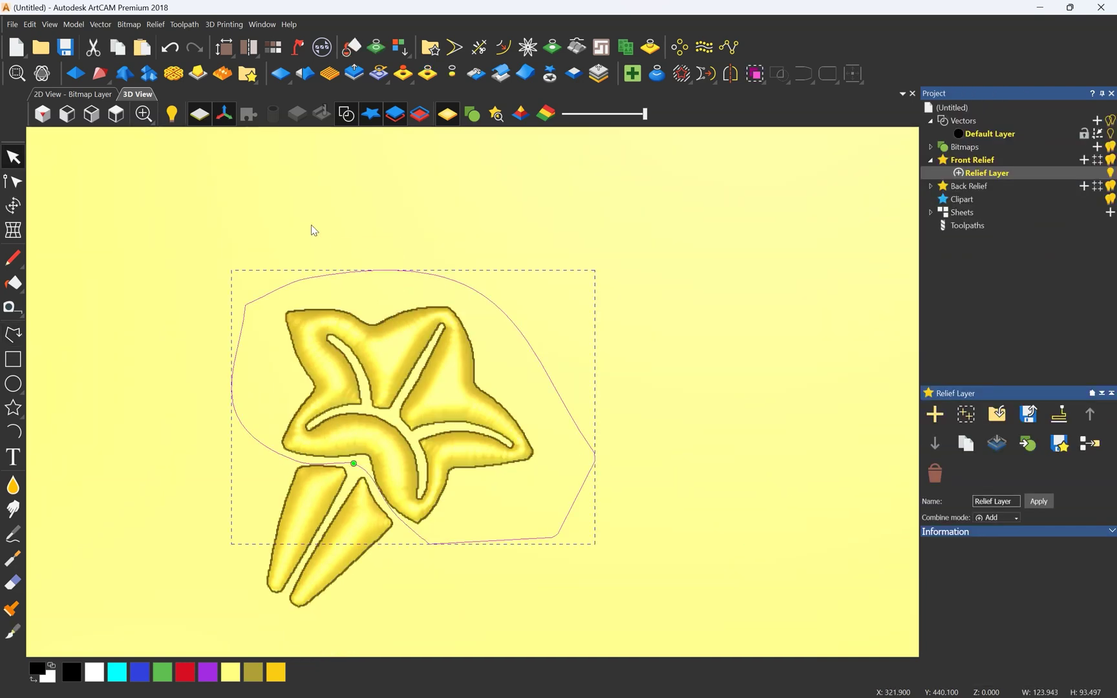
left_click(430, 73)
left_click_drag(447, 218, 387, 272)
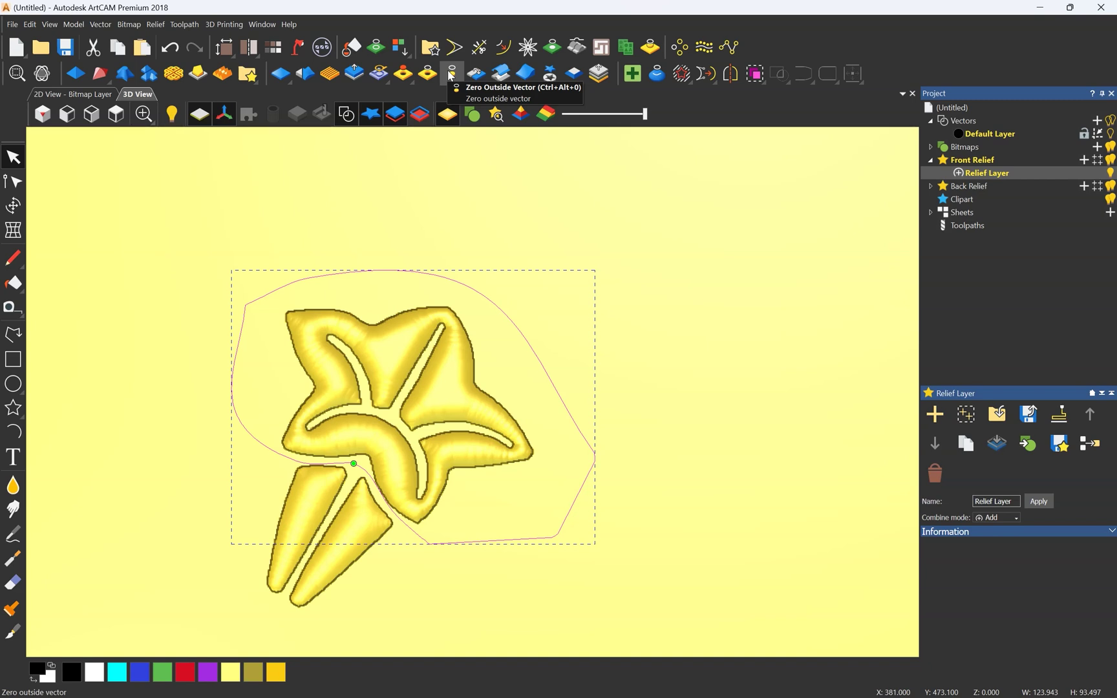
scroll(352, 370, "down", 1)
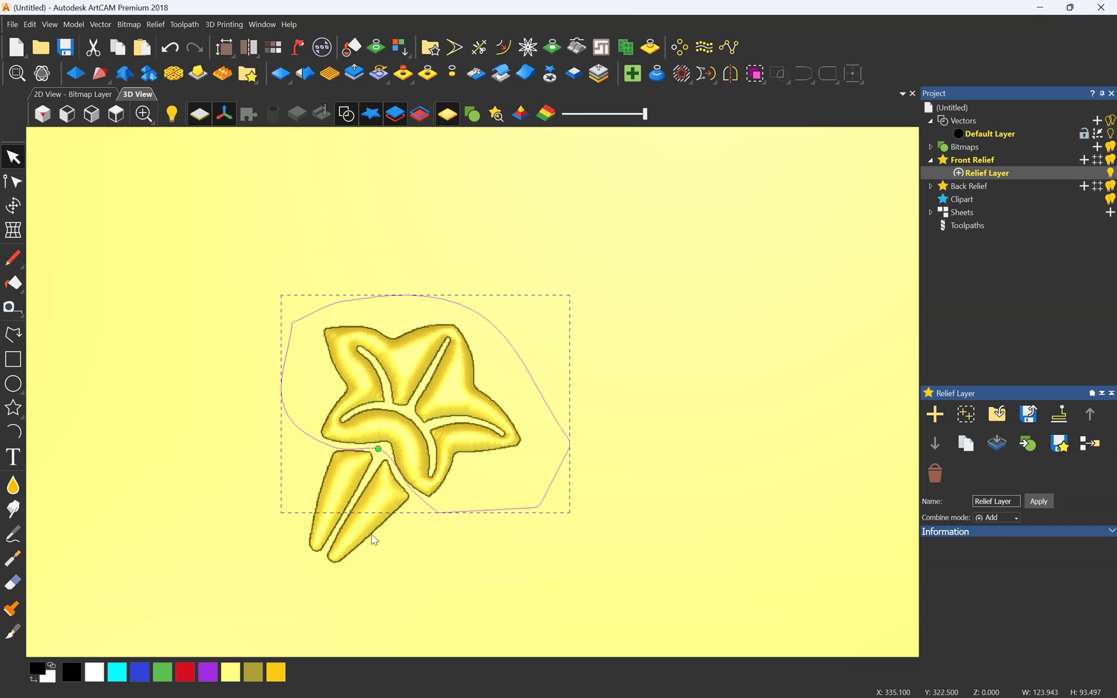
middle_click_drag(469, 449, 493, 416)
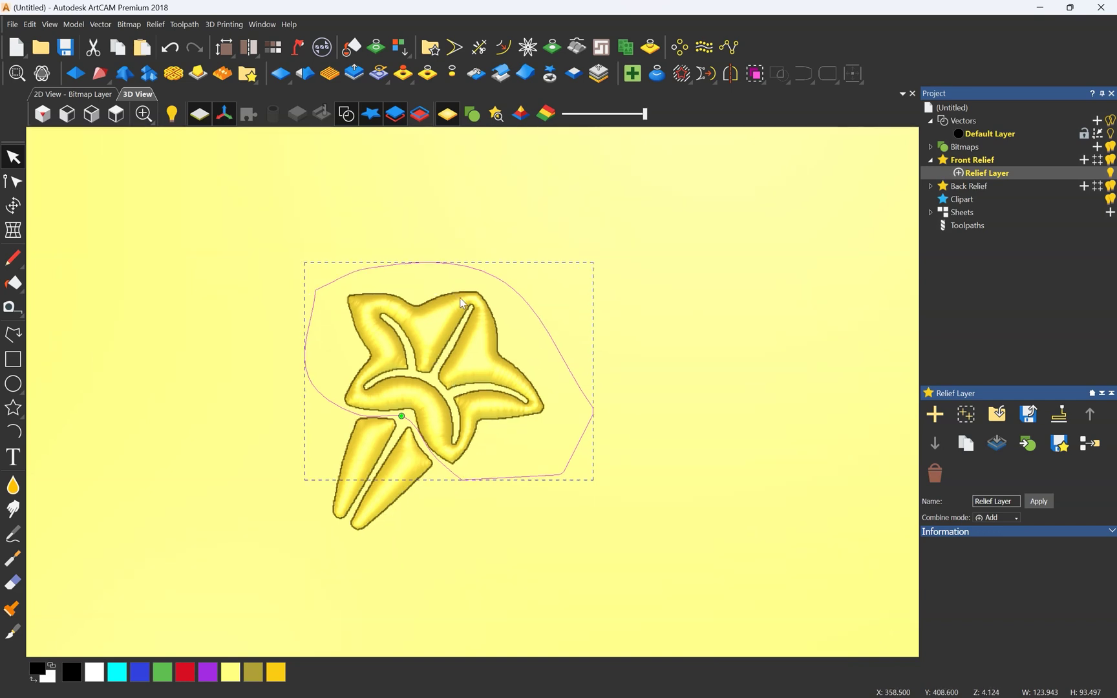
left_click(432, 75)
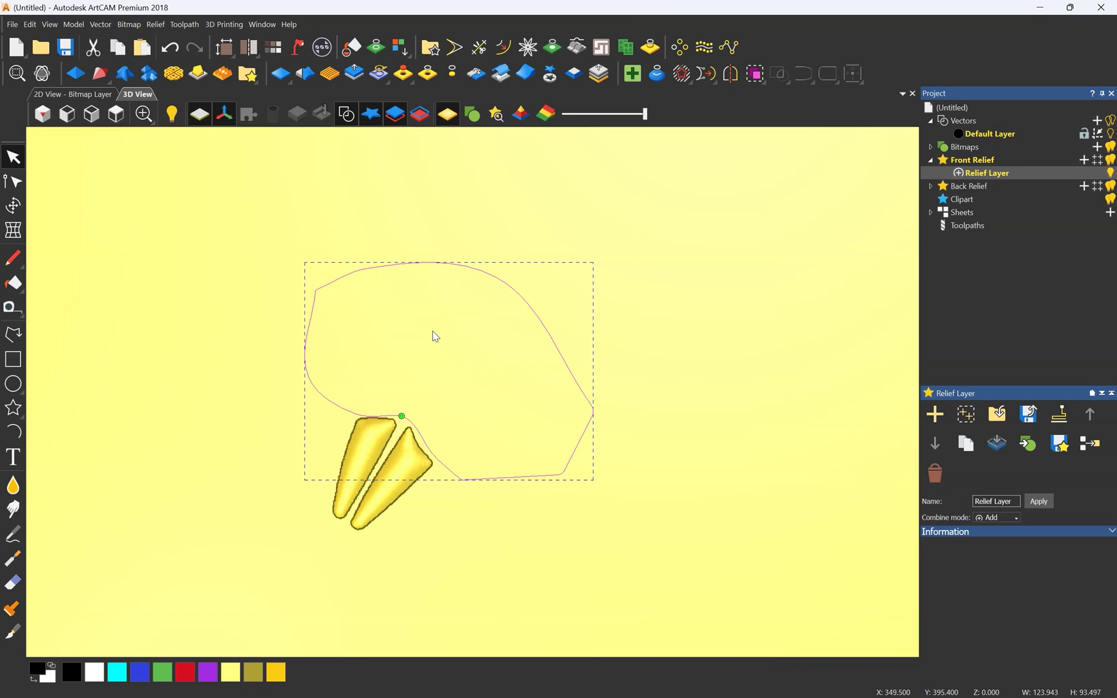
key("ctrl+z")
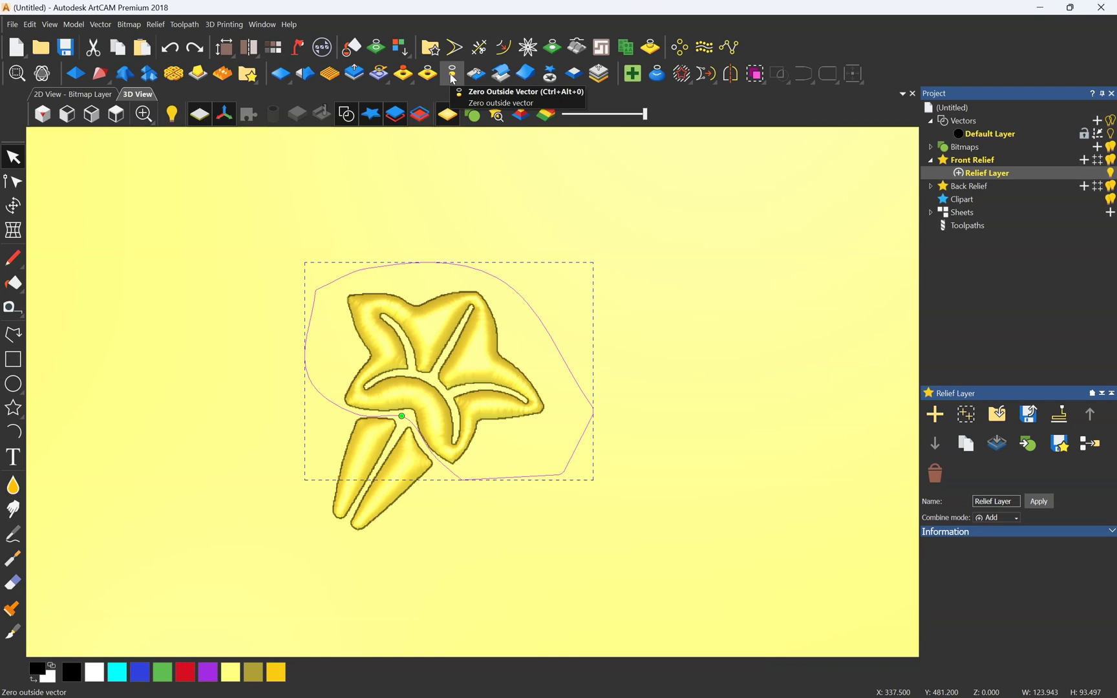
left_click(452, 74)
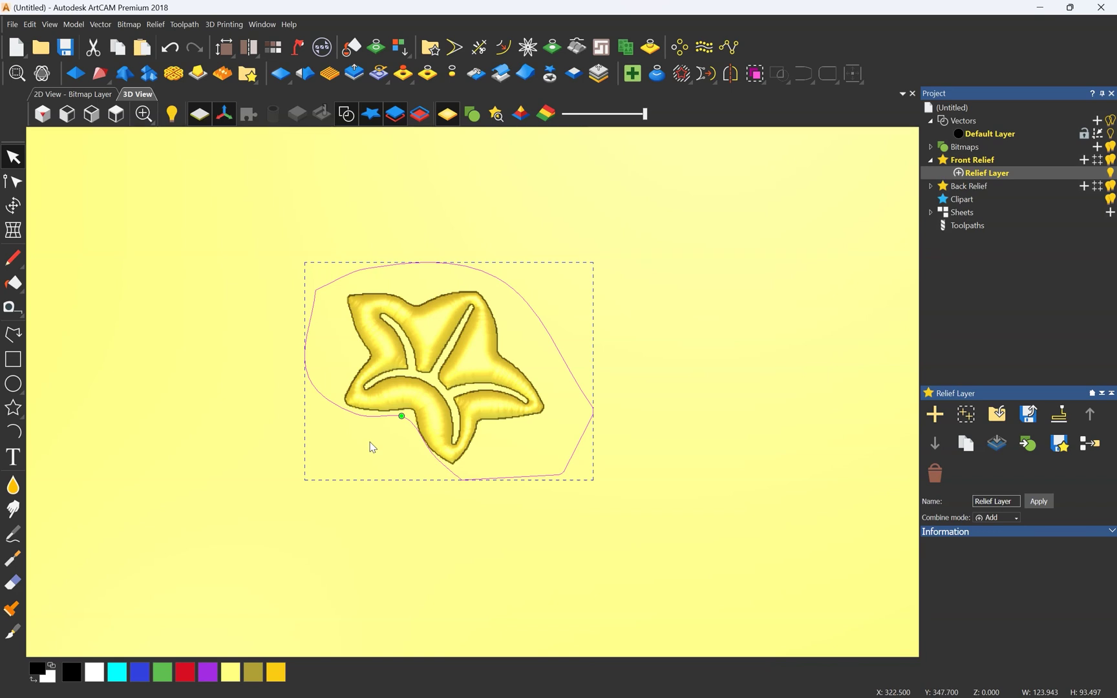
key("ctrl+z")
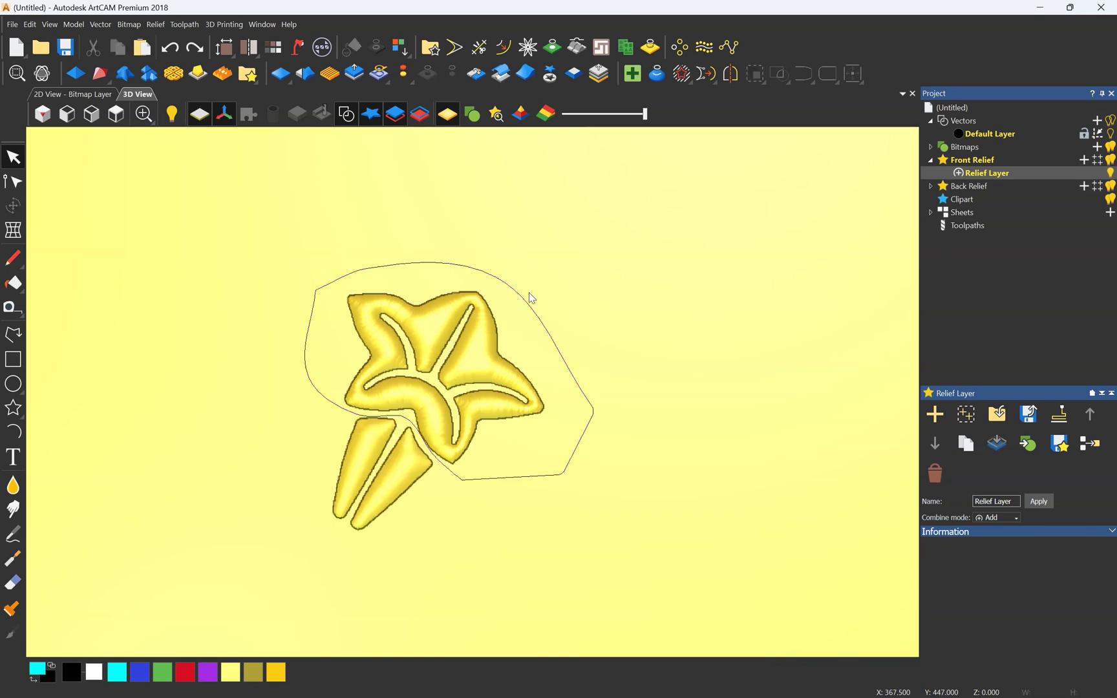
- Try Zero Under Colour on the flower relief with cyan and with pale yellow as the primary colour, and undo the relief reset
mouse_move(407, 74)
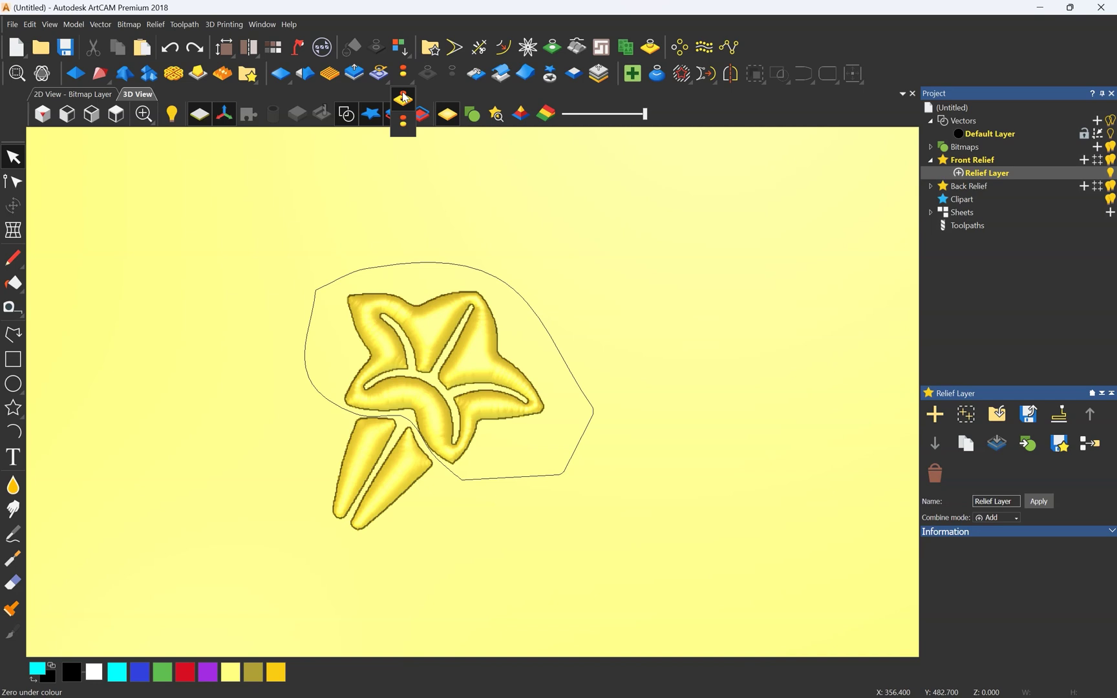
left_click(403, 98)
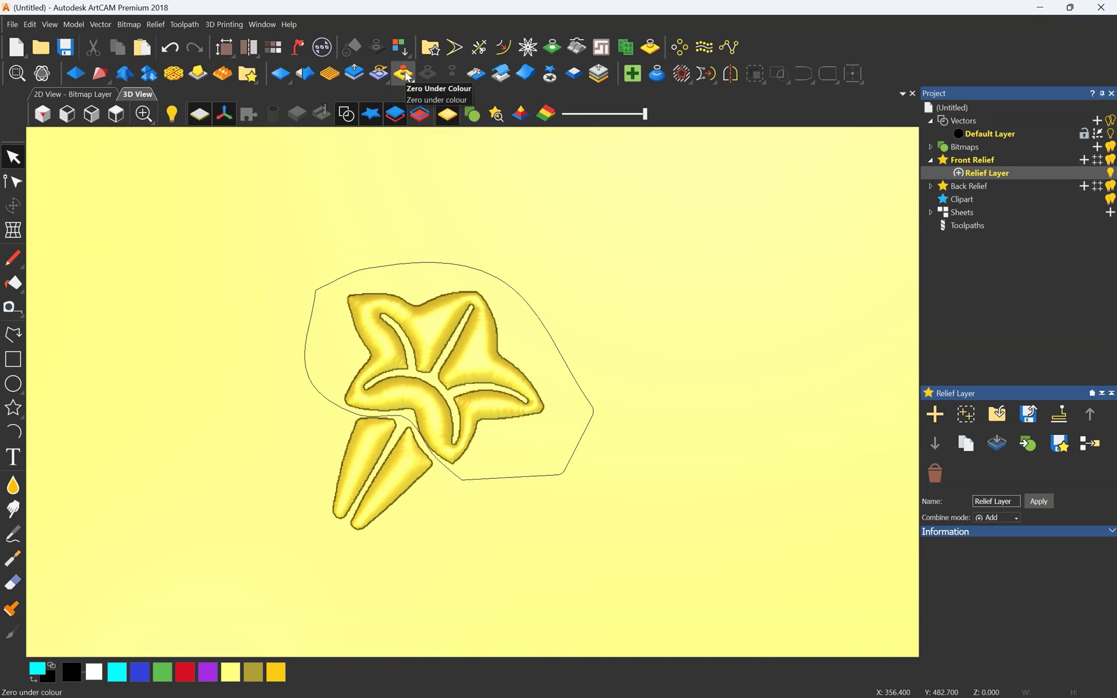
mouse_move(407, 76)
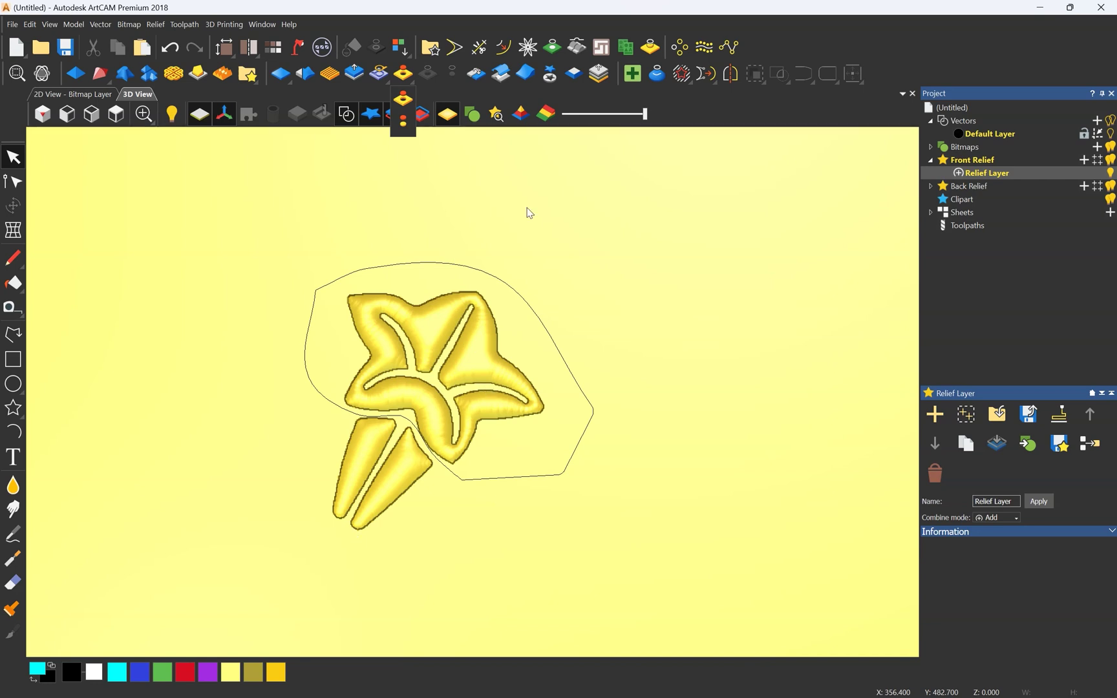
left_click(504, 317)
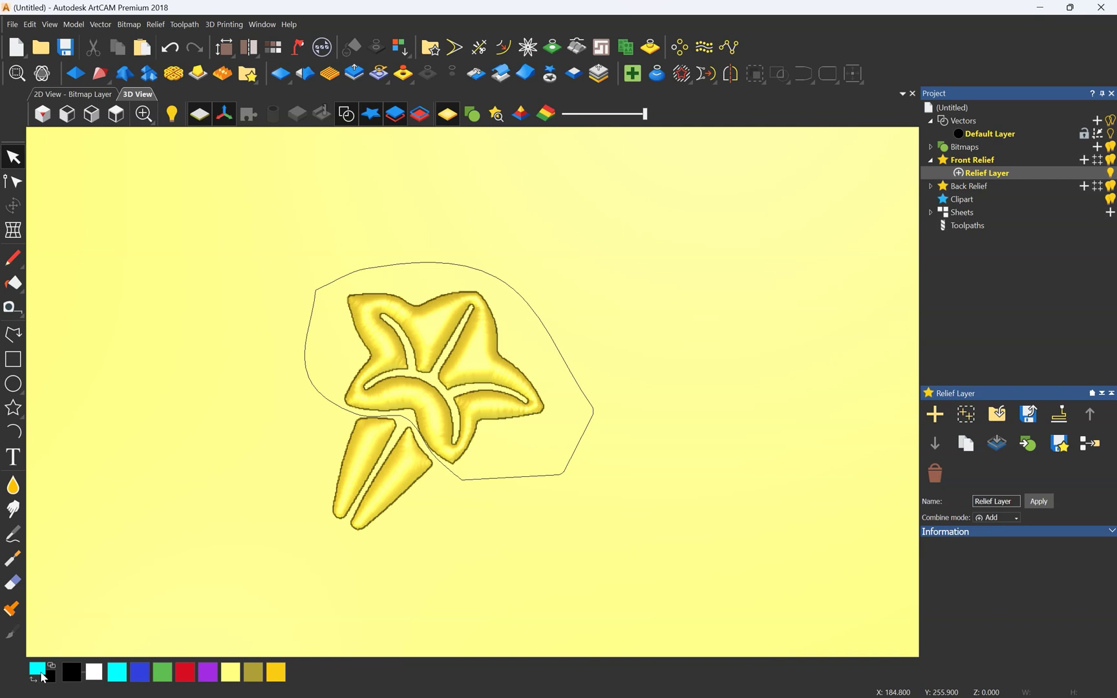
left_click(230, 674)
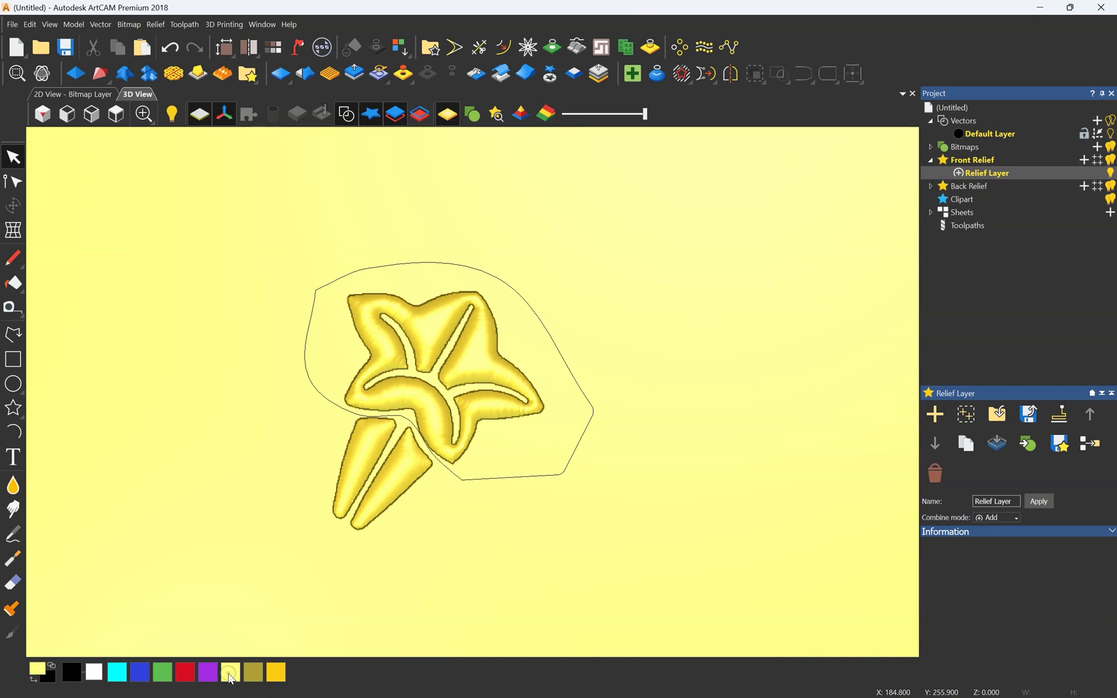
left_click(403, 76)
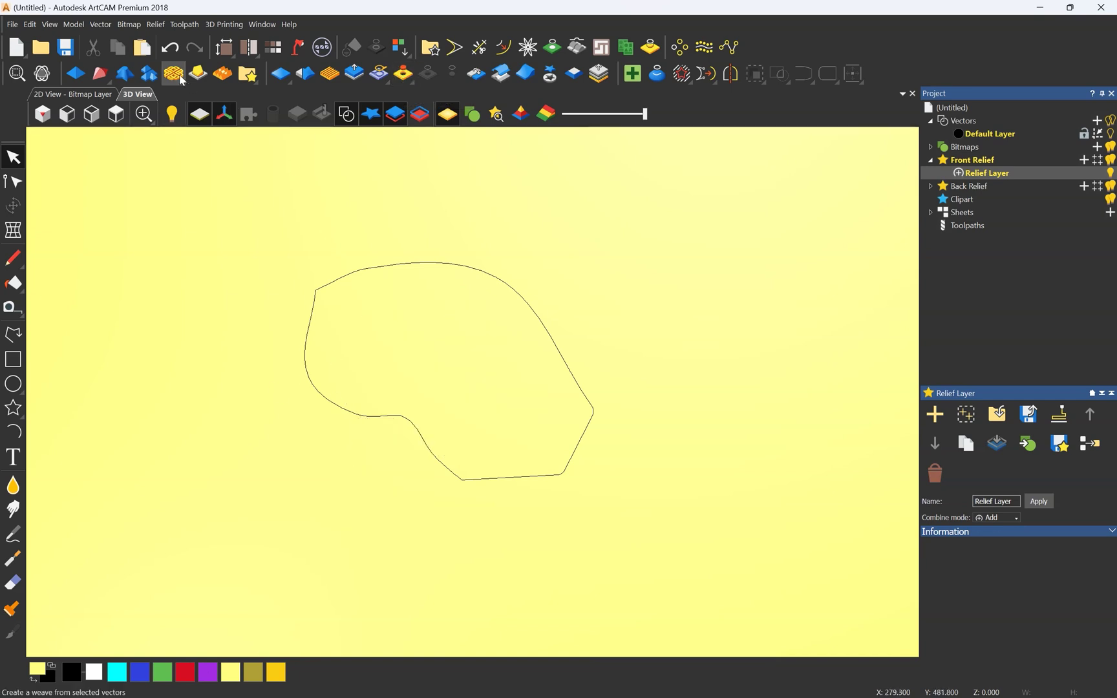
left_click(170, 48)
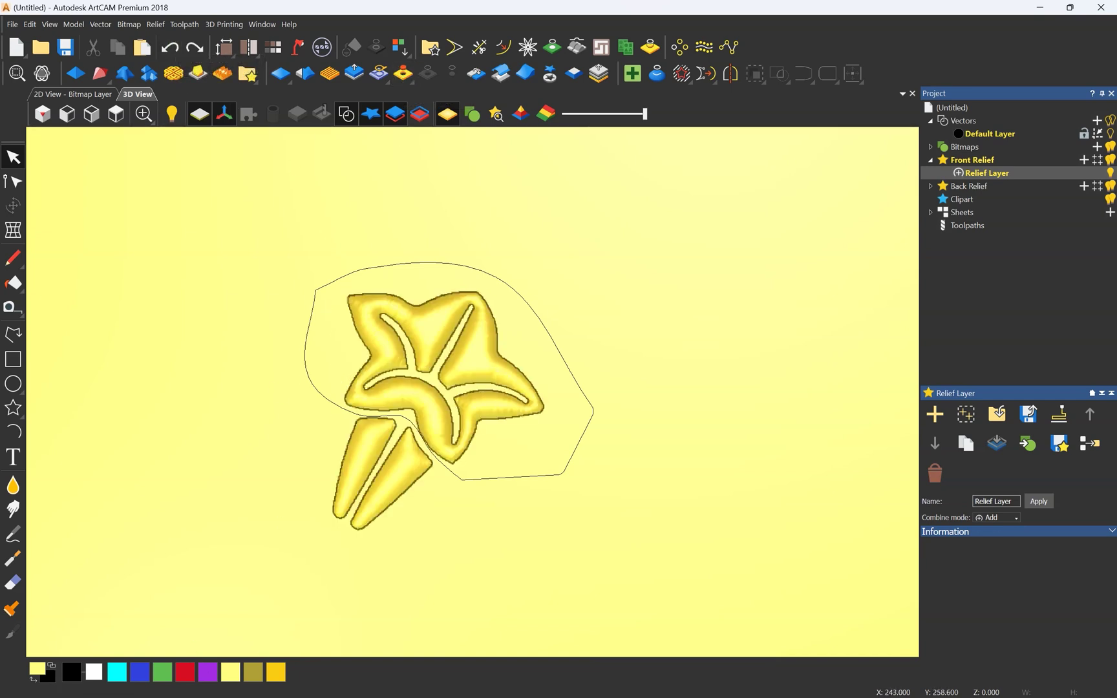
- Try Keep Under Colour on the flower relief with cyan as the primary colour, and undo the relief reset
left_click(117, 672)
left_click(402, 73)
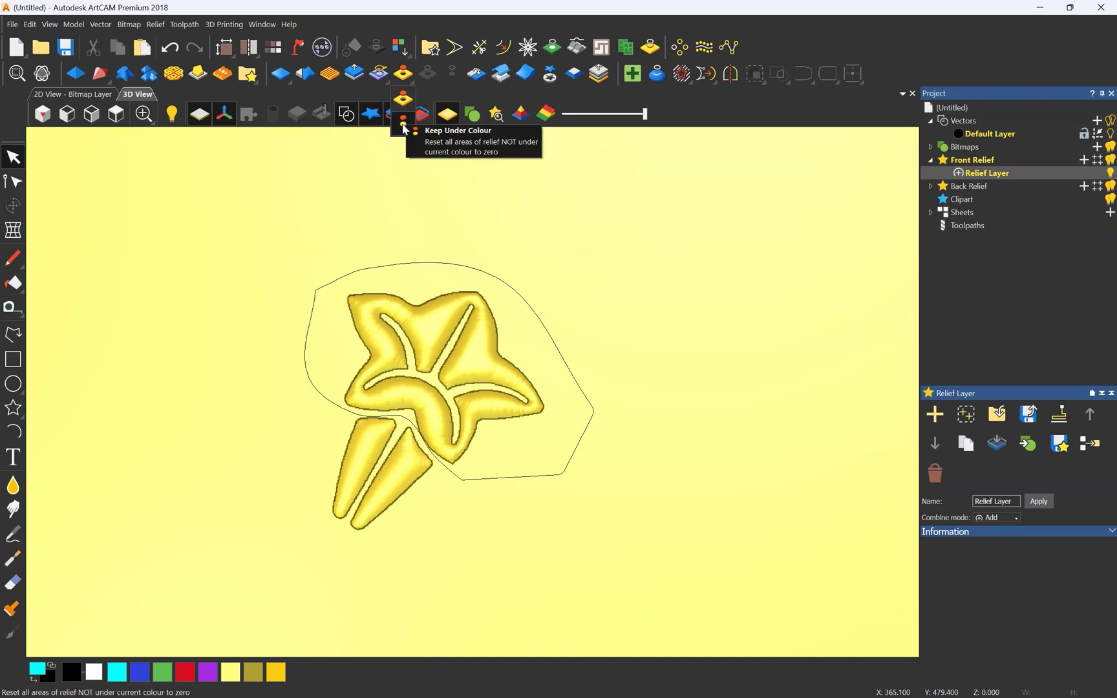
left_click(403, 126)
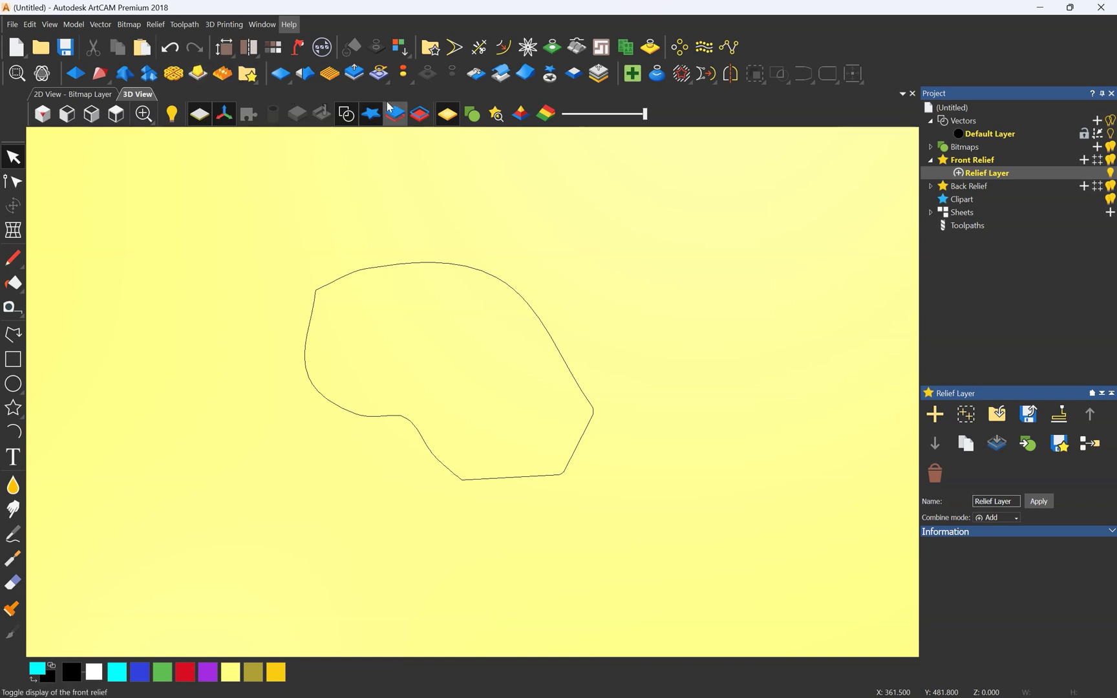
key("ctrl+z")
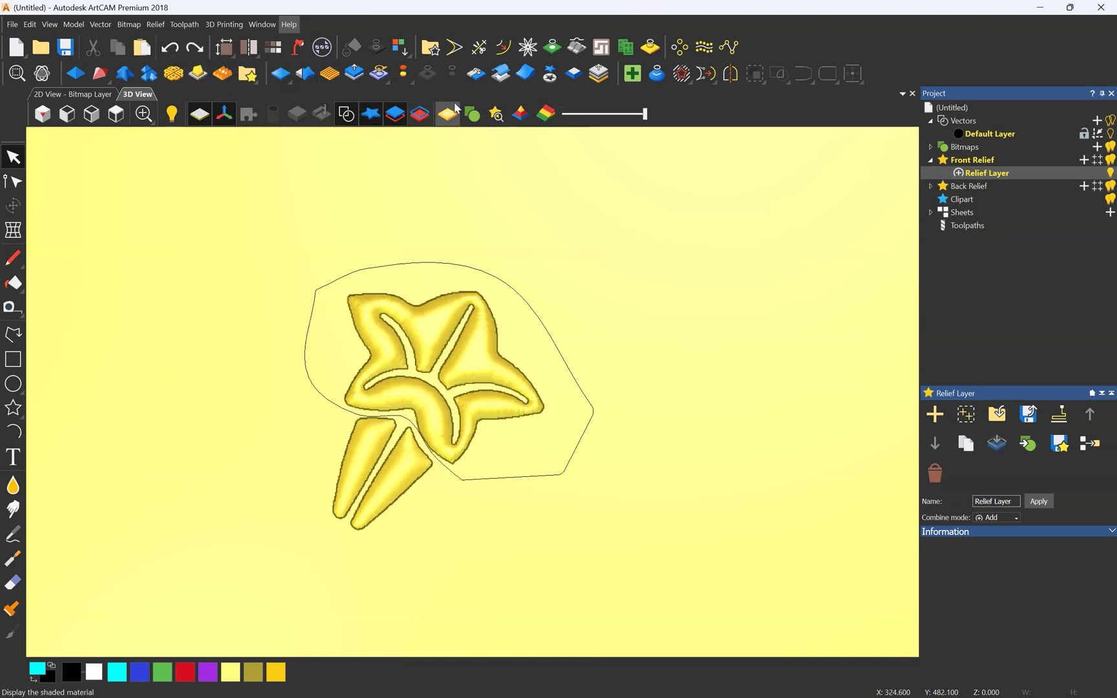
- Convert the whole flower relief to clipart using Relief Cookie Cutter with no vector selected, and undo the conversion
key("ctrl+a")
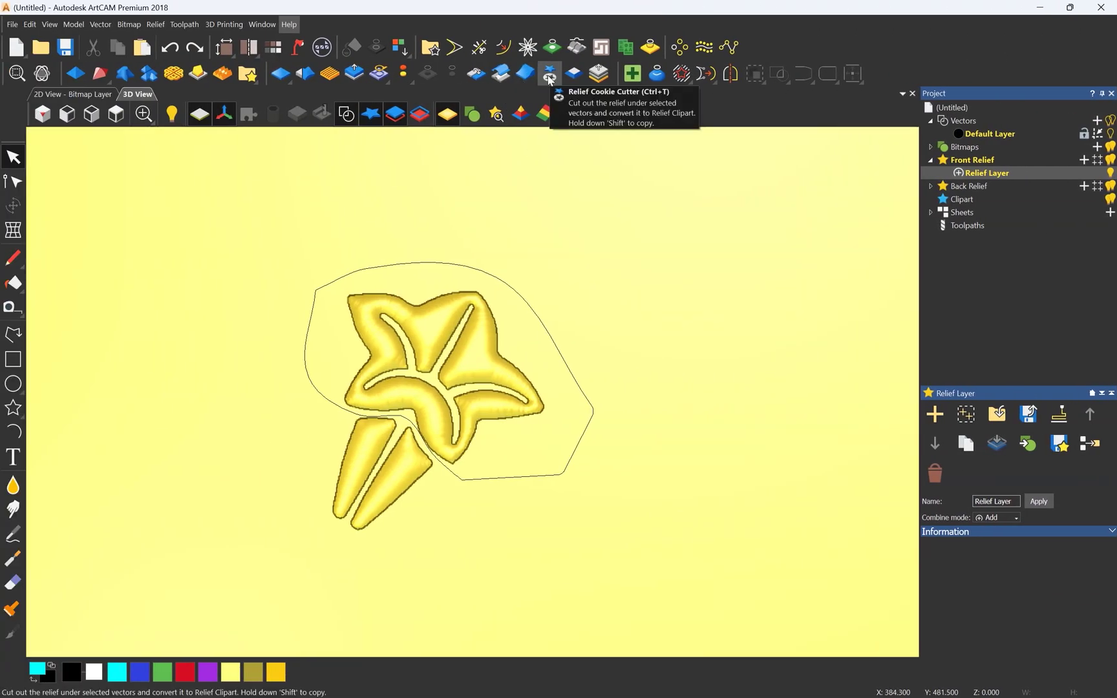
scroll(407, 296, "up", 2)
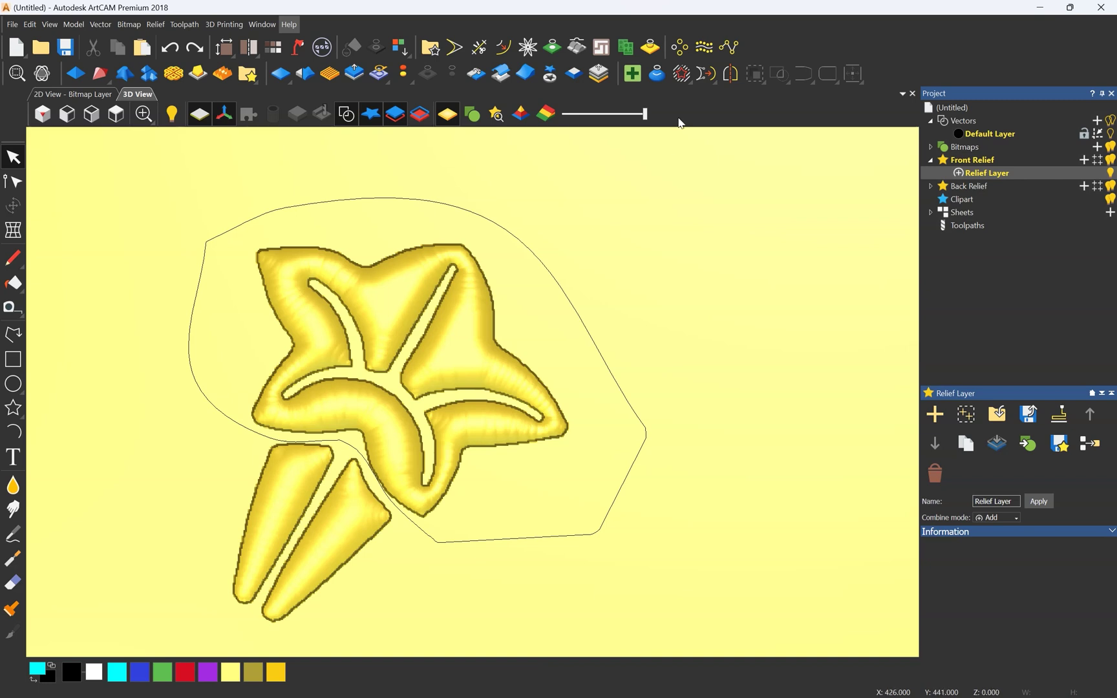
left_click(538, 244)
scroll(517, 311, "down", 2)
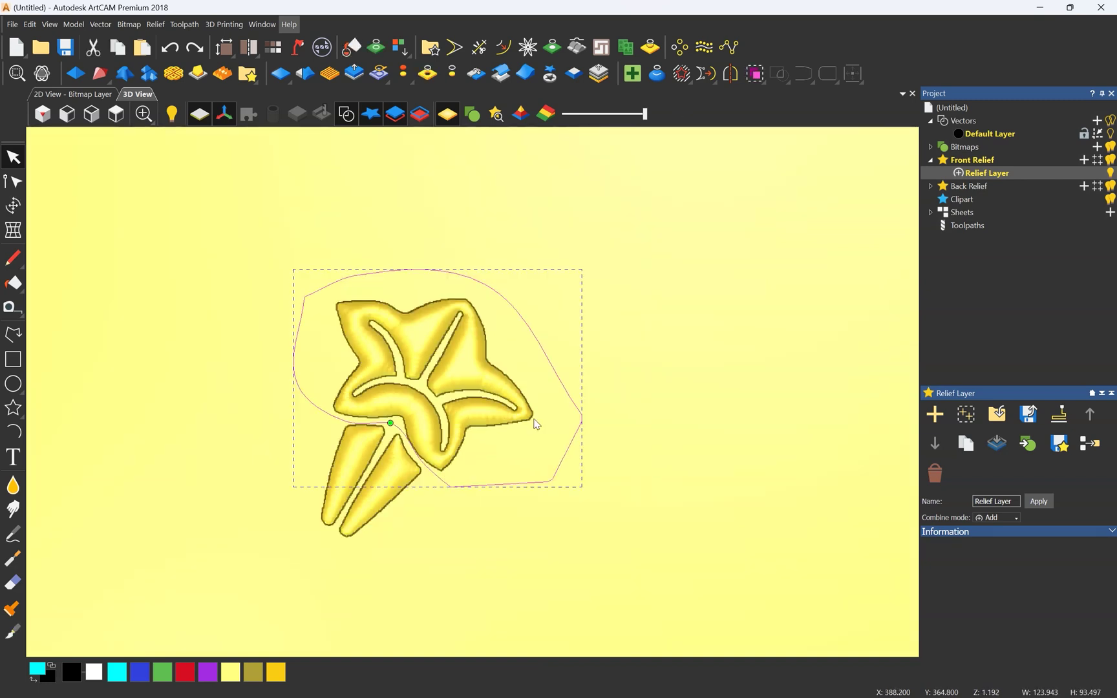
left_click(589, 229)
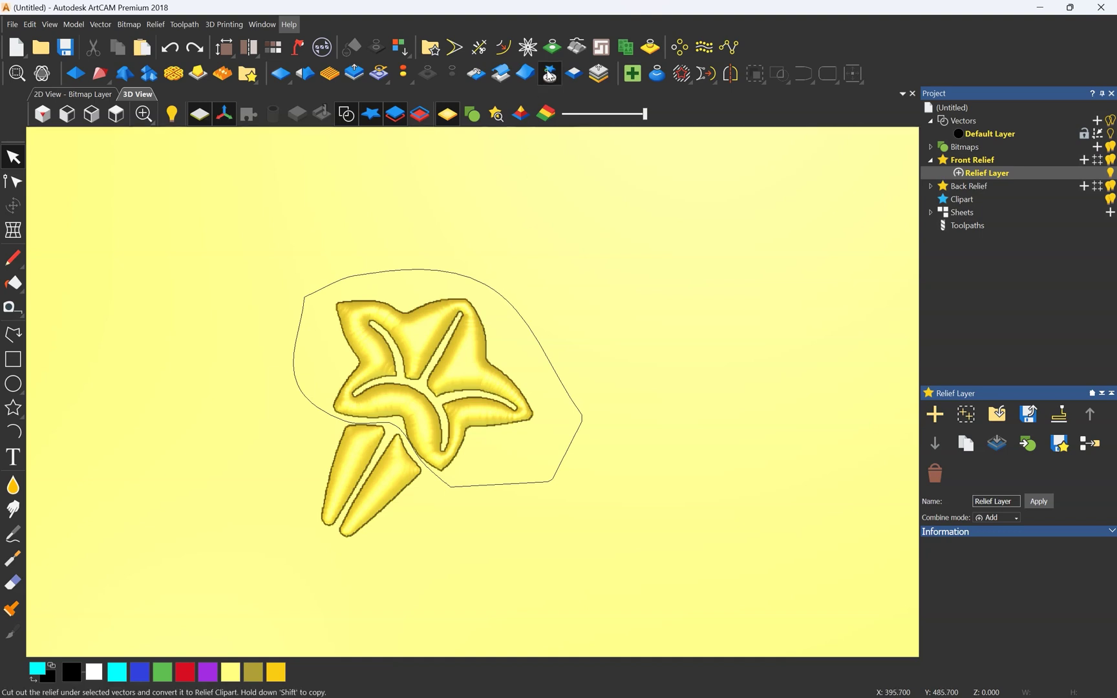
left_click(550, 73)
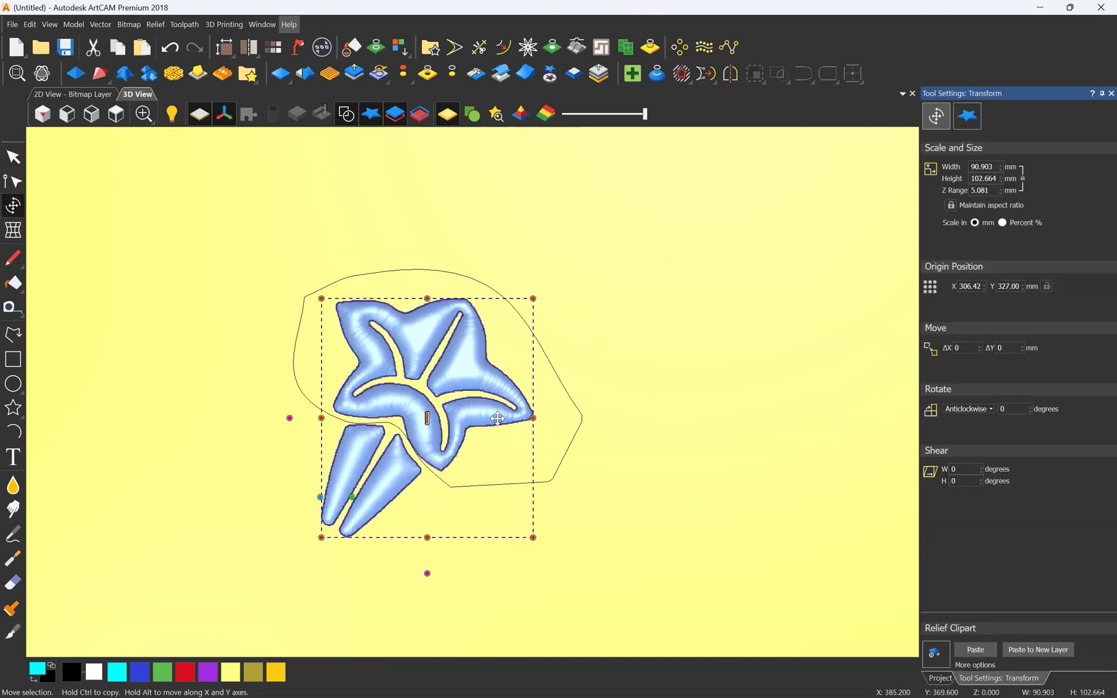
left_click(643, 288)
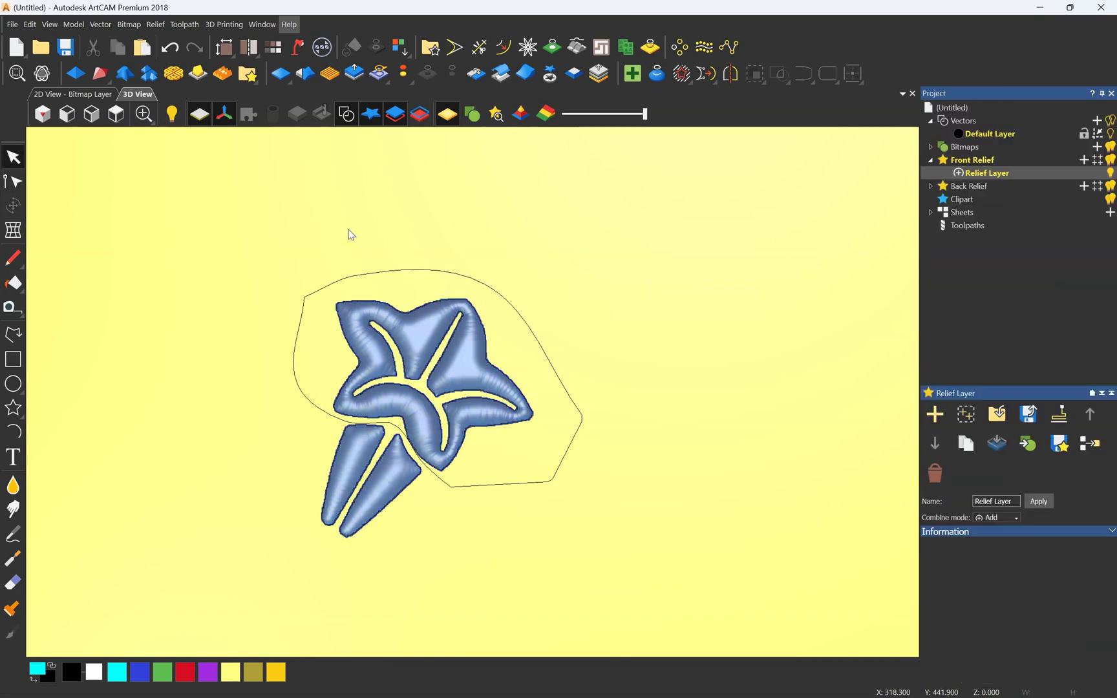
key("ctrl+z")
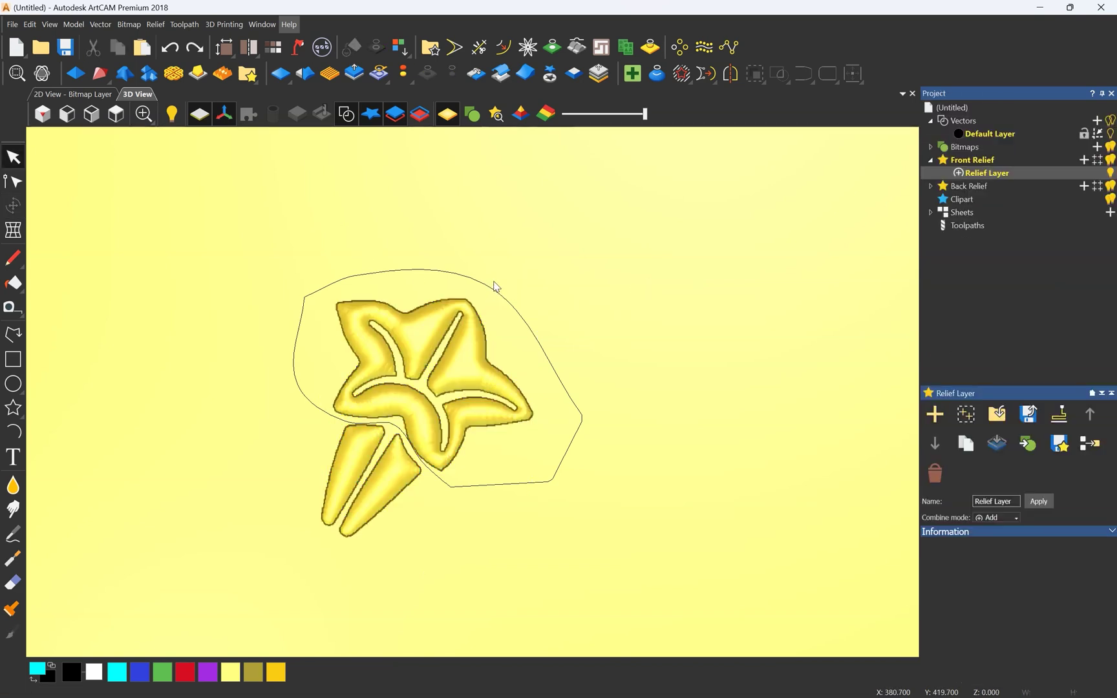
- Cut out only the flower head as relief clipart using its outline and Relief Cookie Cutter, try moving the piece, and restore the relief
left_click(493, 311)
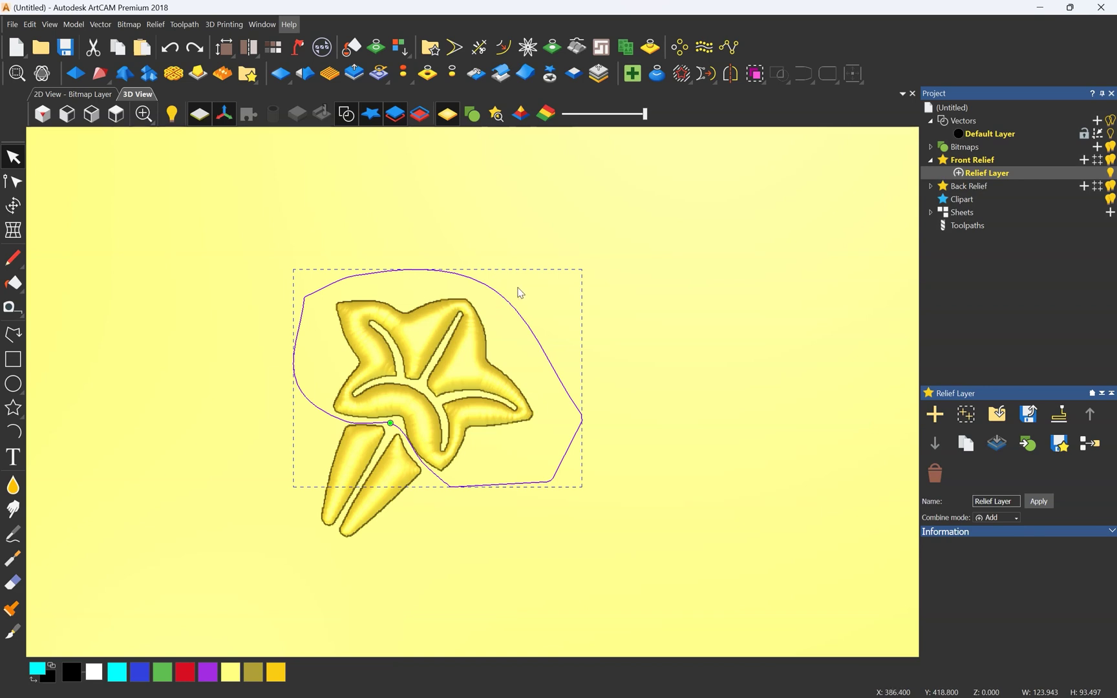
left_click(550, 73)
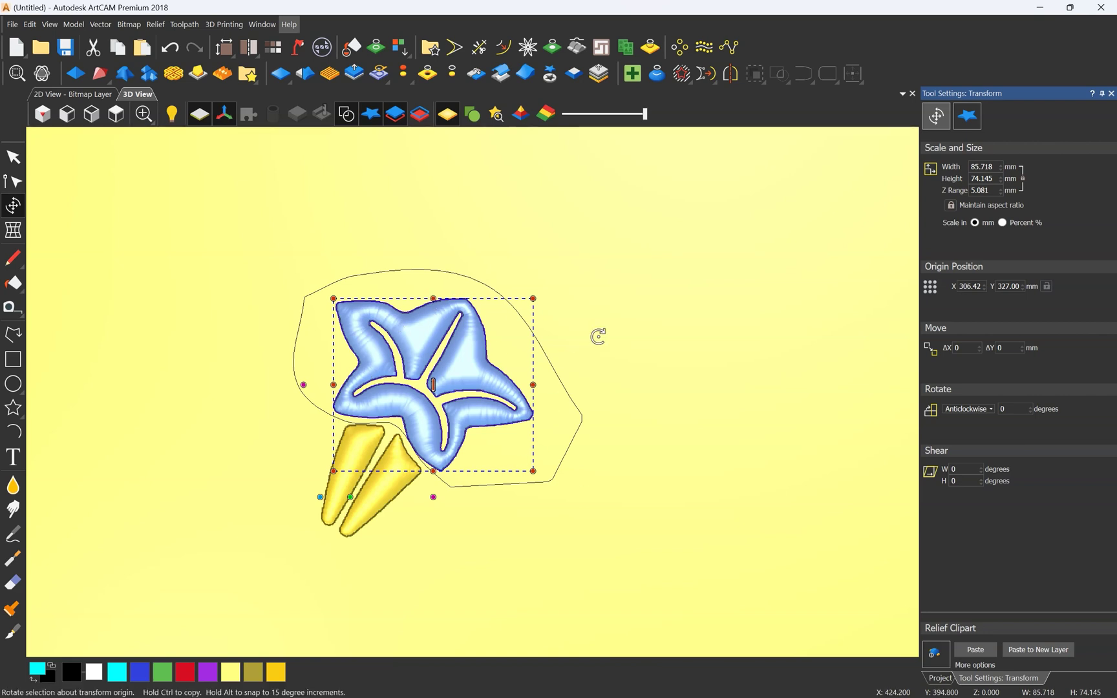
key("Escape")
scroll(584, 481, "down", 2)
scroll(452, 400, "up", 3)
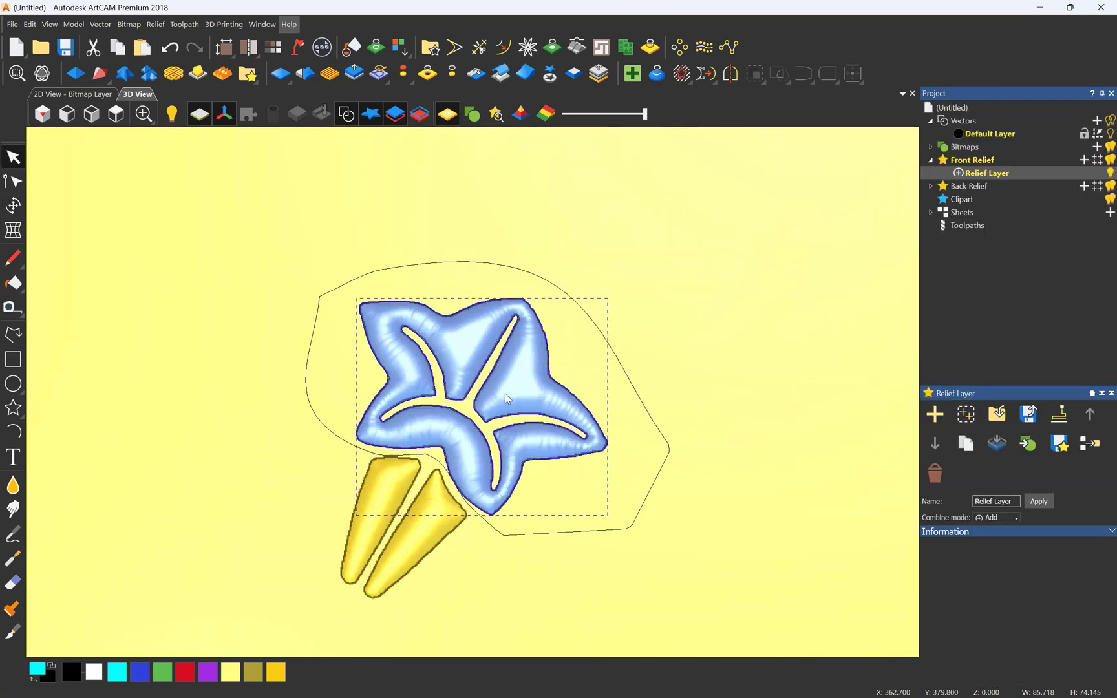
scroll(658, 359, "down", 2)
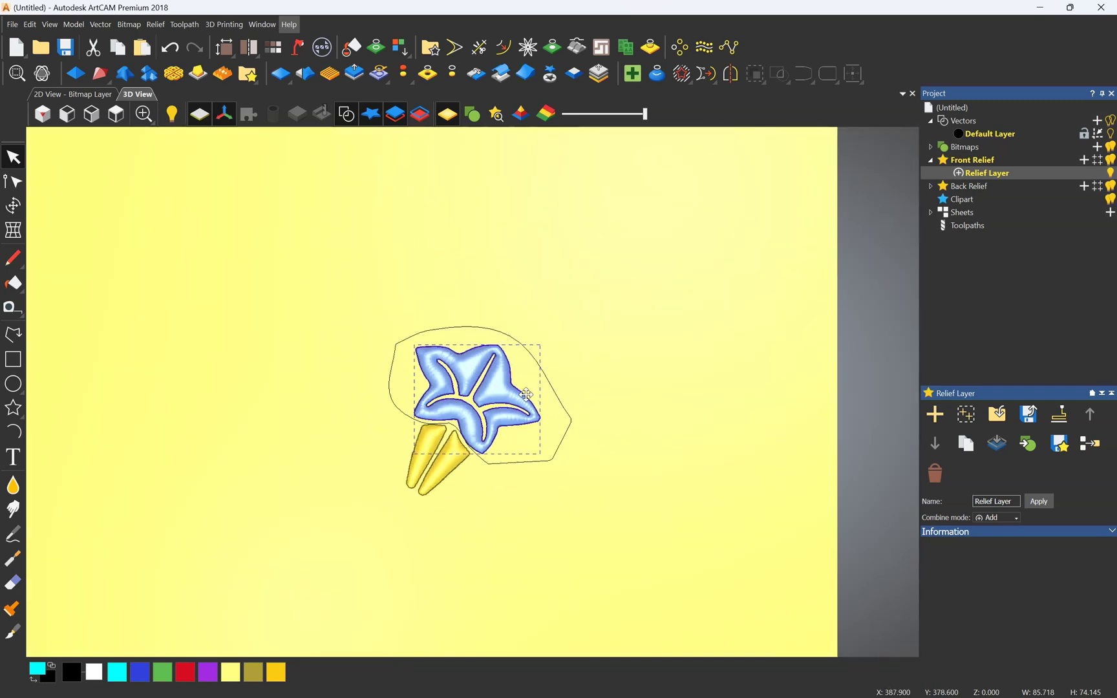
left_click_drag(493, 399, 273, 302)
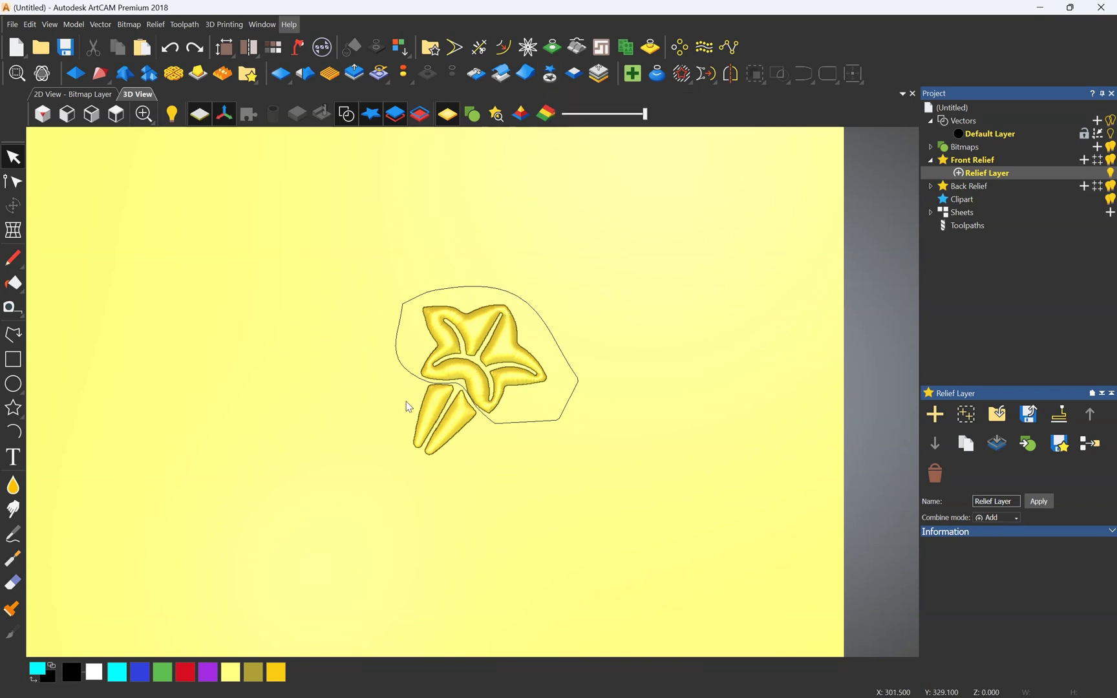
- Convert the whole flower with its leaves to relief clipart using Relief Cookie Cutter, and select only the clipart without the outline
left_click(555, 77)
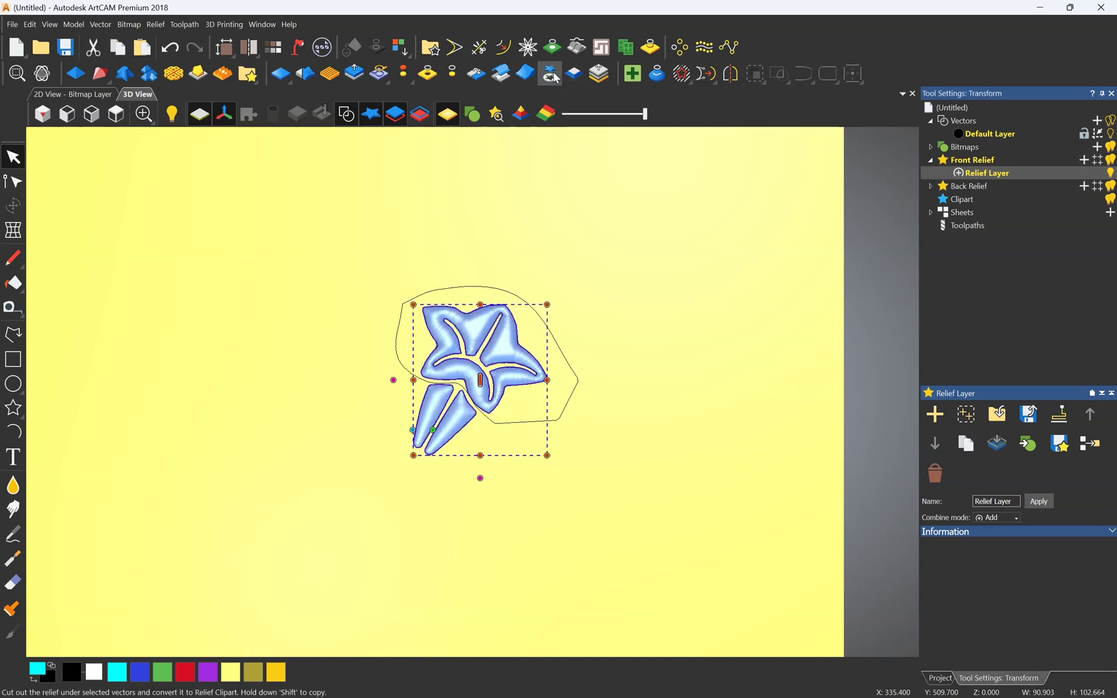
left_click(534, 330)
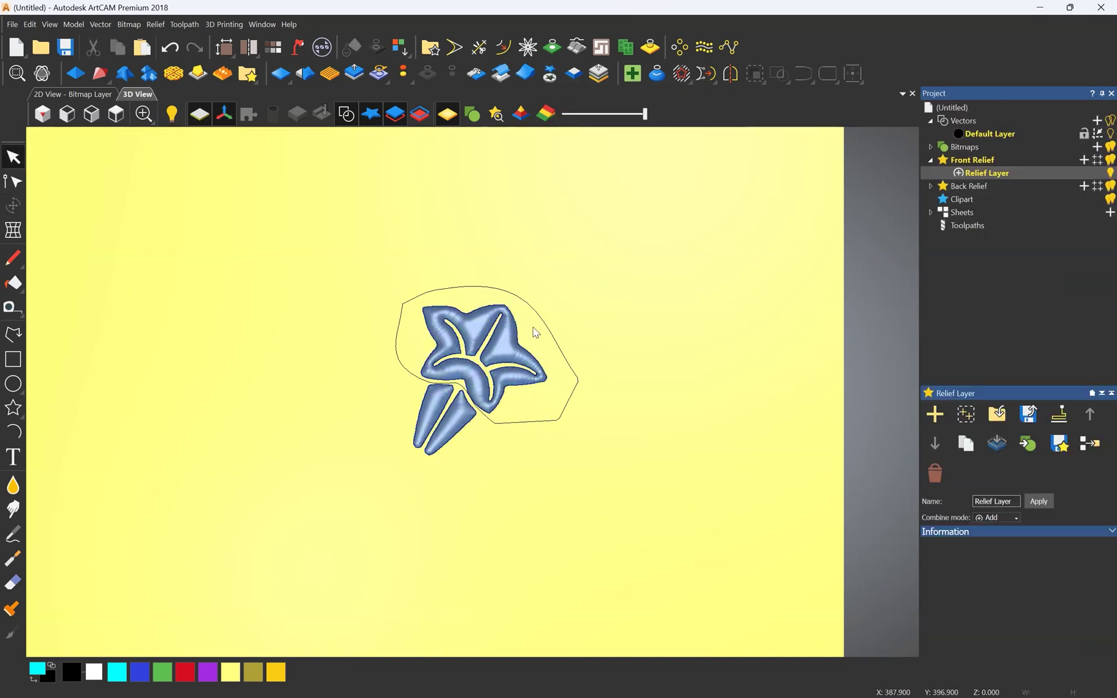
key("ctrl+a")
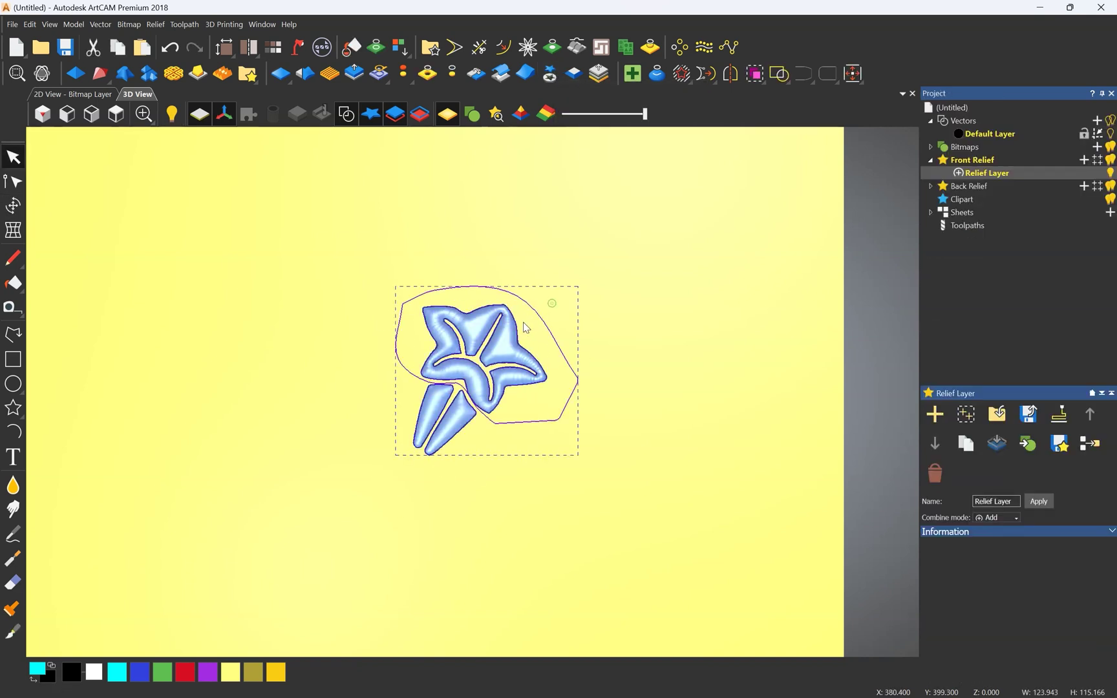
scroll(535, 322, "down", 1)
left_click(581, 317)
left_click(500, 354)
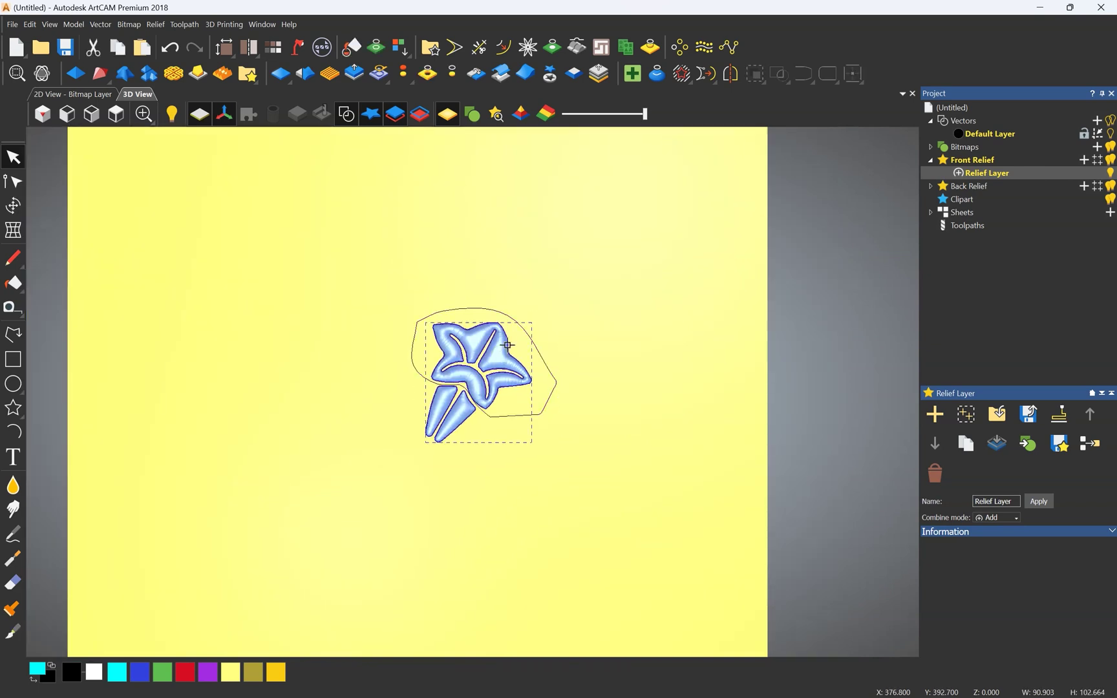
- Rotate-copy the flower clipart into 6 objects over a total of 360 degrees, centred just below the tip of its leaves
left_click(679, 47)
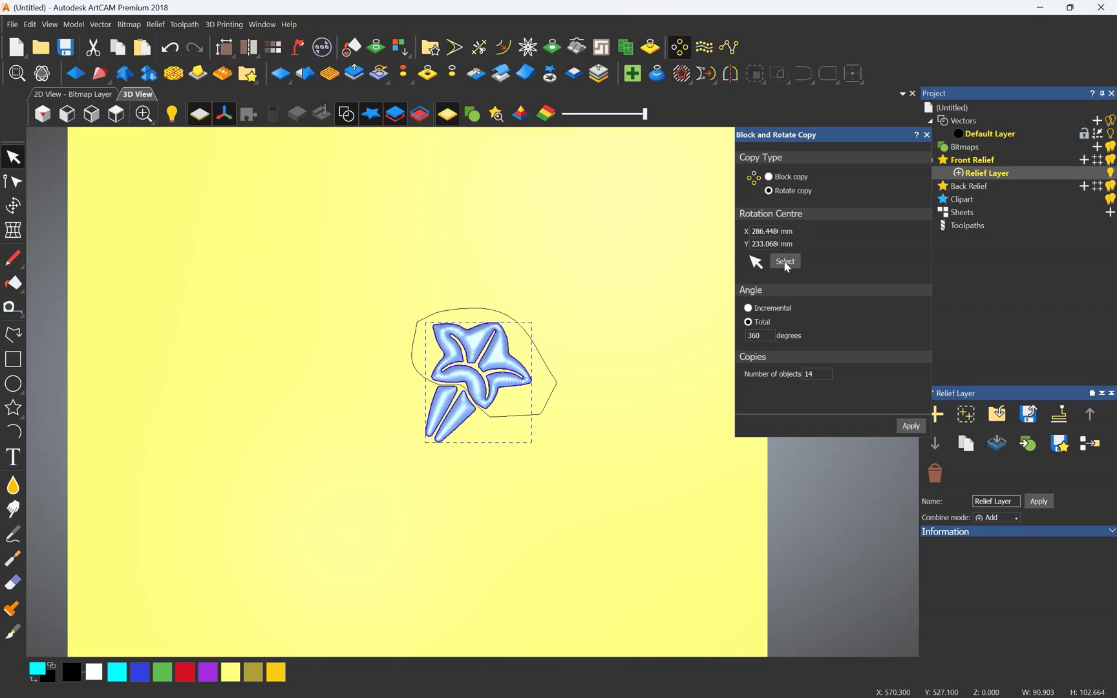
left_click(425, 446)
type("6")
left_click(748, 334)
left_click(910, 426)
scroll(450, 366, "up", 5)
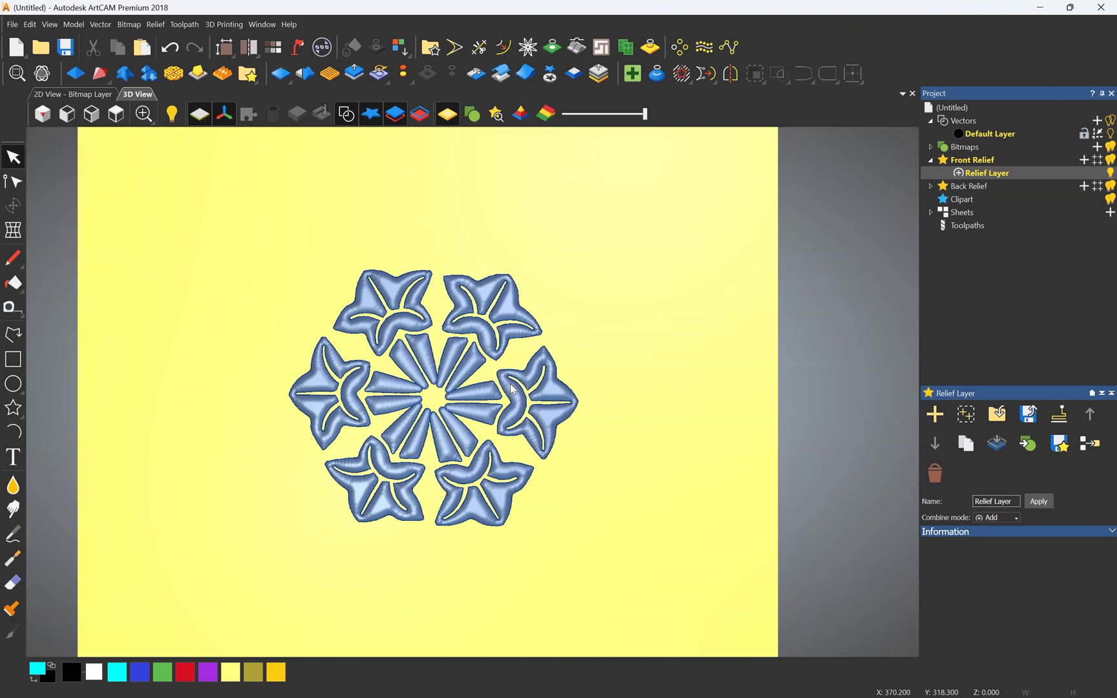
scroll(510, 388, "down", 3)
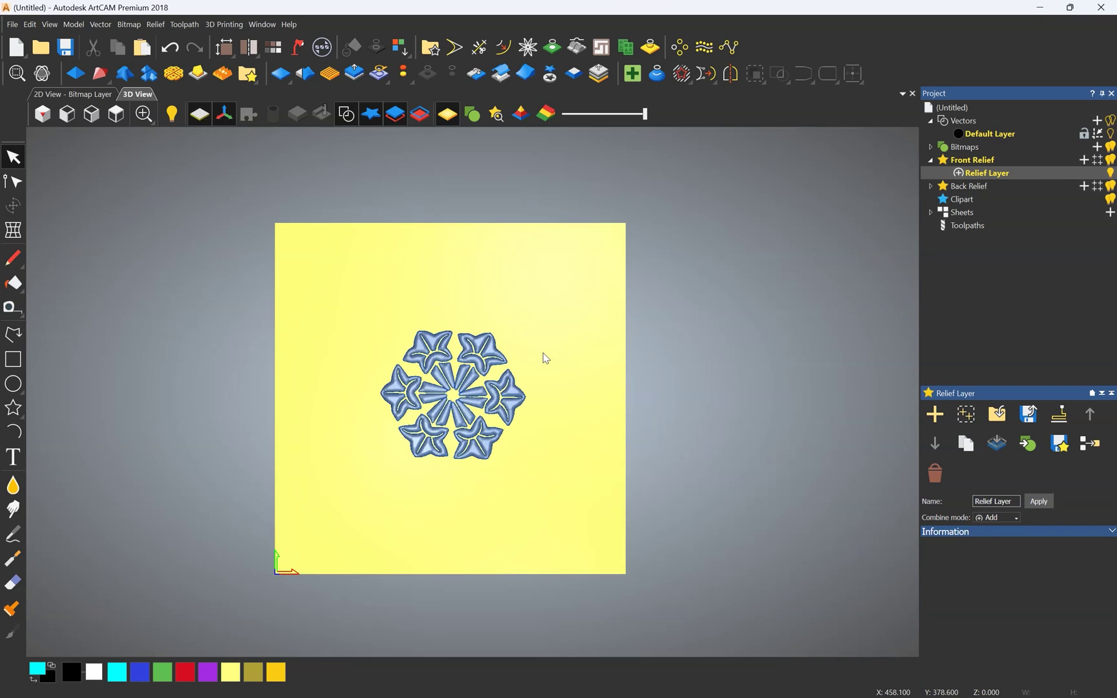